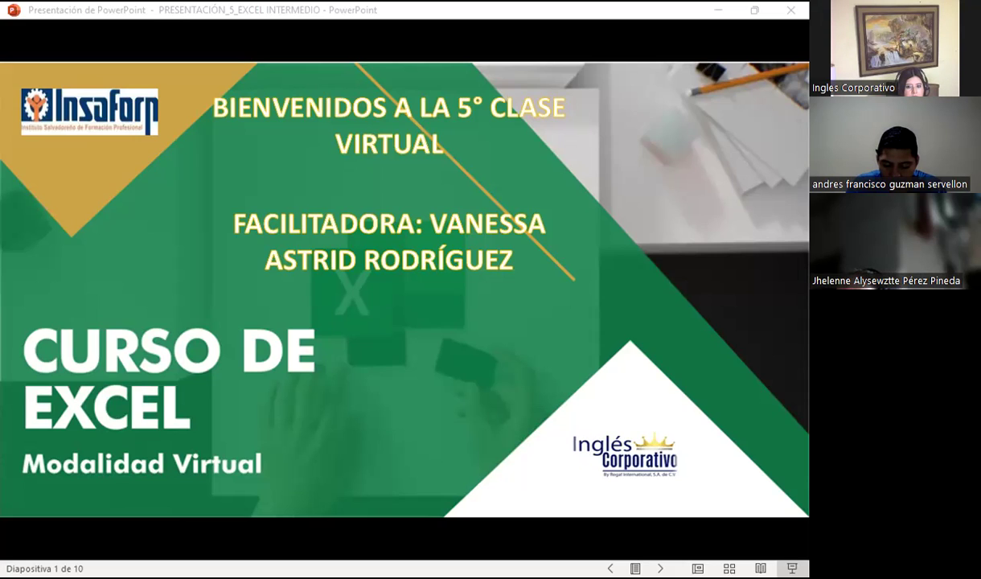
# Leave the PowerPoint welcome slide and switch to the course forum page in Firefox.
pyautogui.click(494, 369)
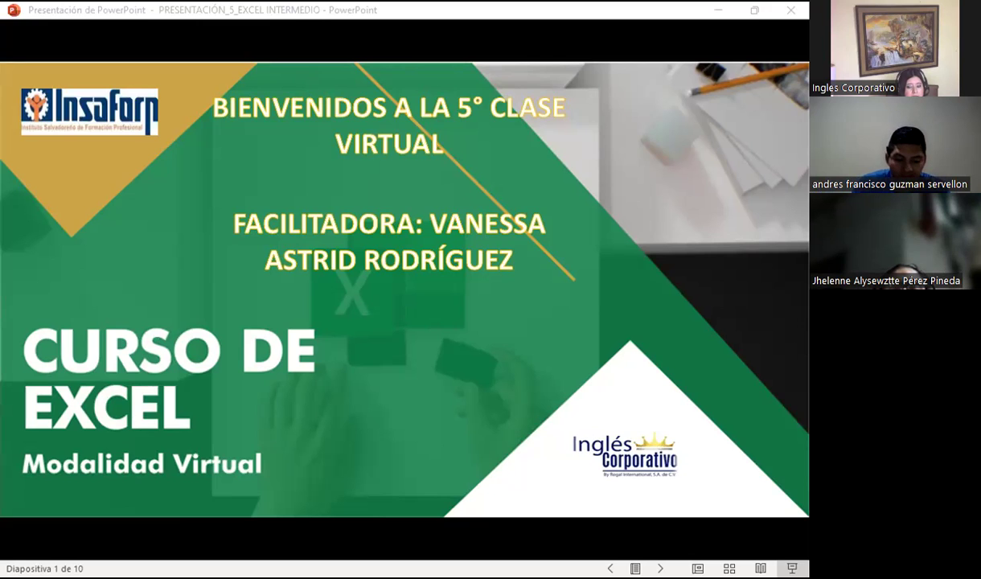
pyautogui.hotkey('alt', 'Tab')
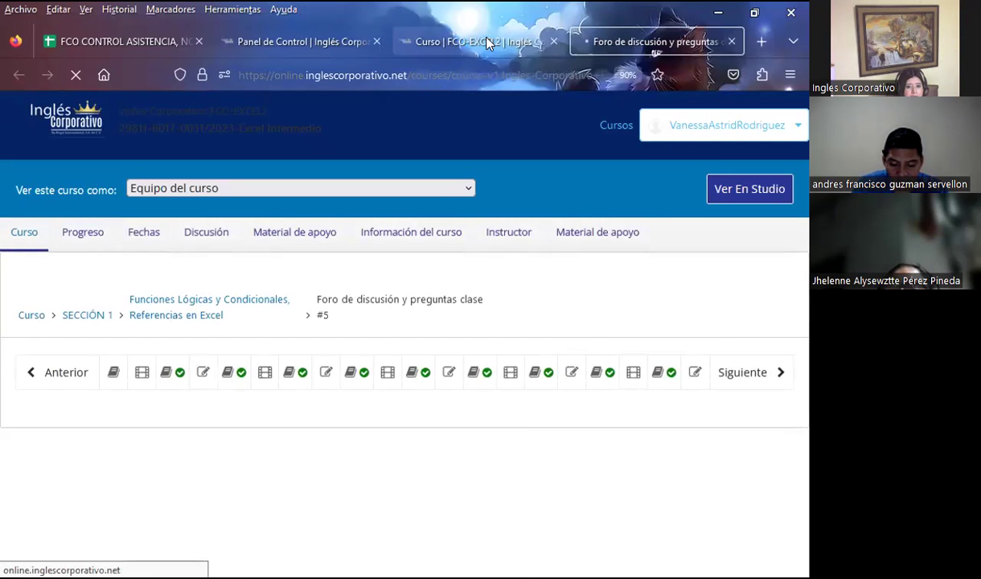
# Show the Excel Intermedio course overview from the 'Curso | FCO-EXCEL2' tab.
pyautogui.click(463, 36)
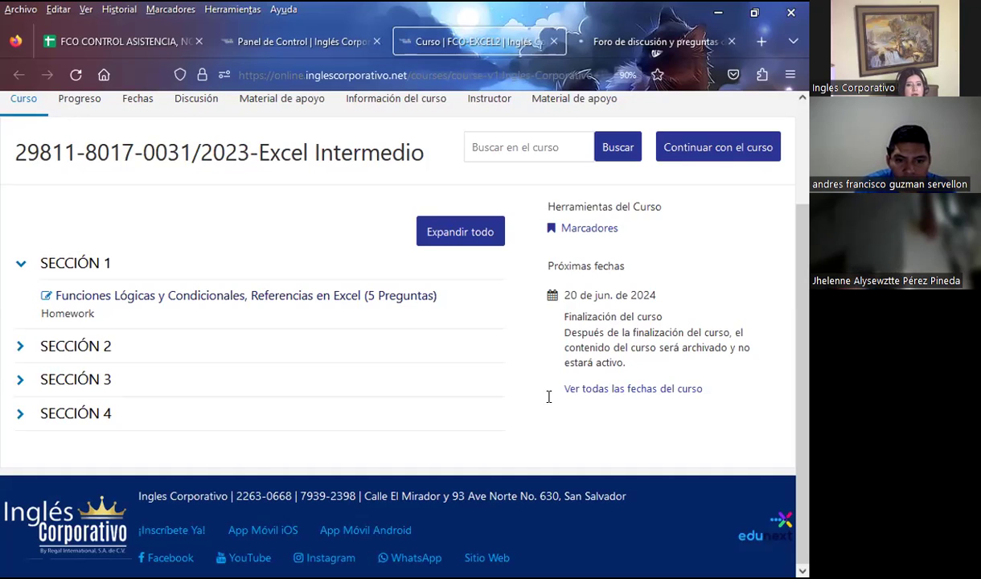
# Return to the 'Foro de discusión y preguntas clase #5' tab.
pyautogui.hotkey('ctrl', 'Tab')
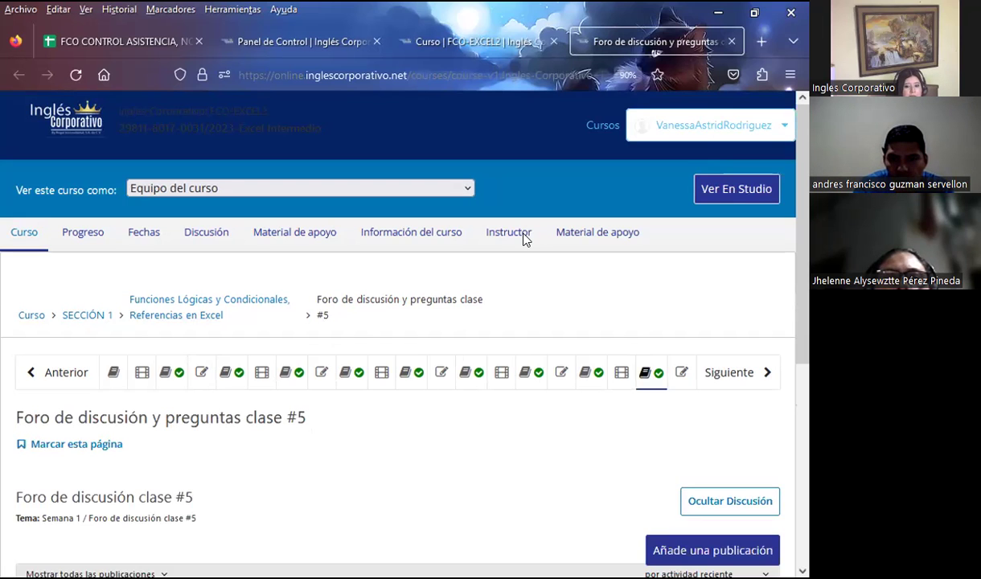
# Open unit 1.5 on relative, absolute and mixed references.
pyautogui.click(586, 379)
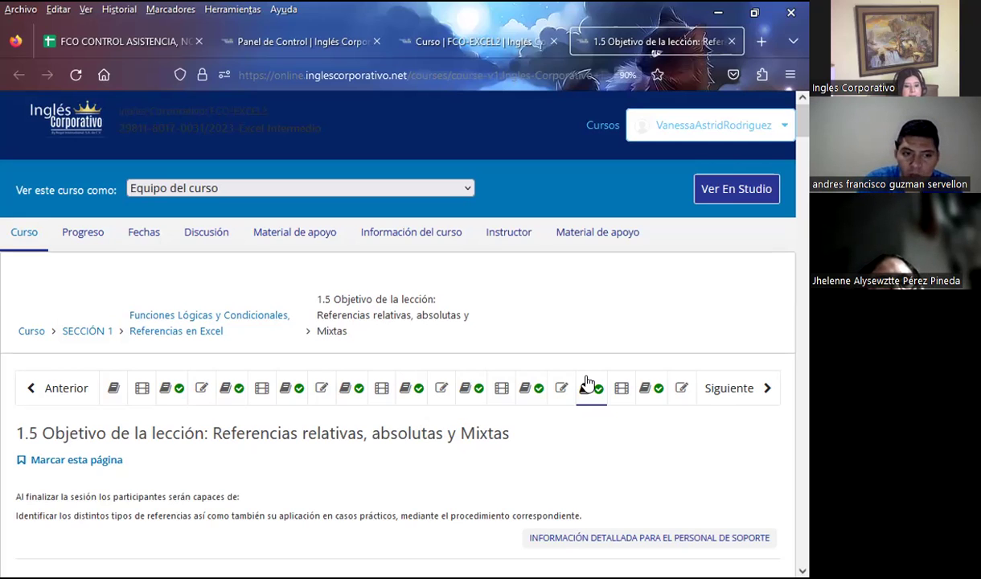
# Scroll the lesson down to 'Referencias relativas en Excel' with the C1 =A1+B1 example.
pyautogui.scroll(-3, 418, 351)
pyautogui.scroll(-4, 417, 348)
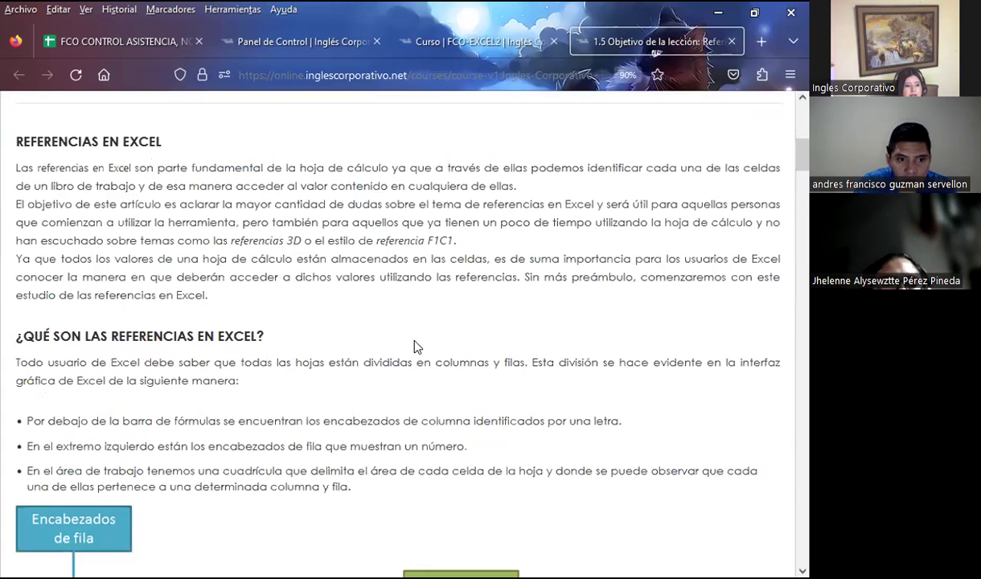
pyautogui.scroll(-3, 337, 349)
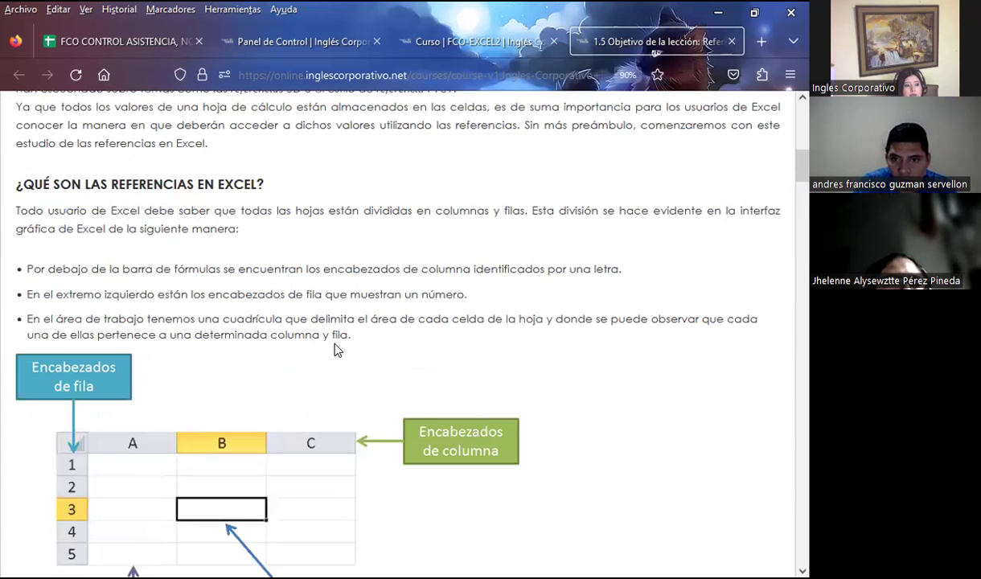
pyautogui.scroll(-3, 337, 348)
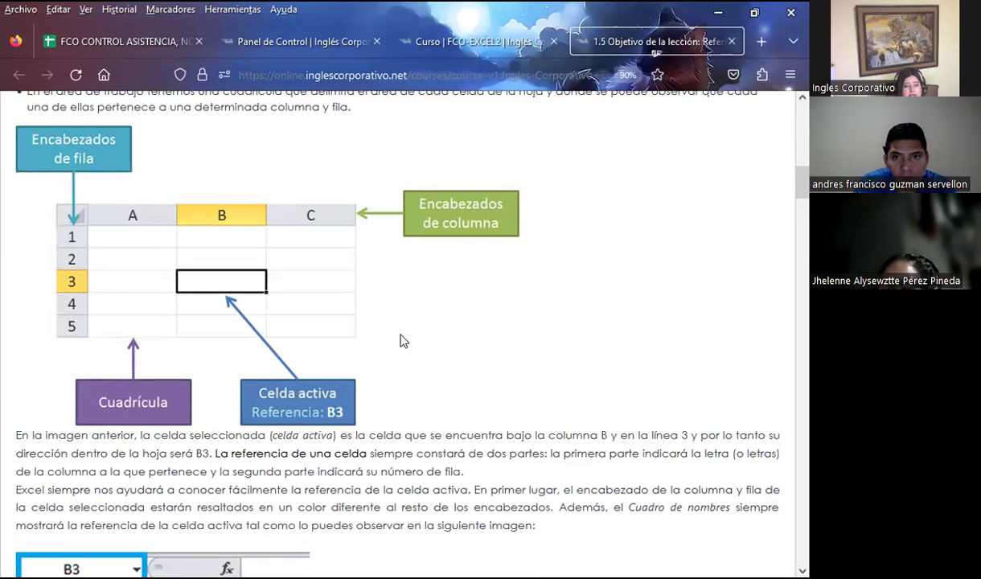
pyautogui.scroll(-2, 403, 341)
pyautogui.scroll(-3, 403, 341)
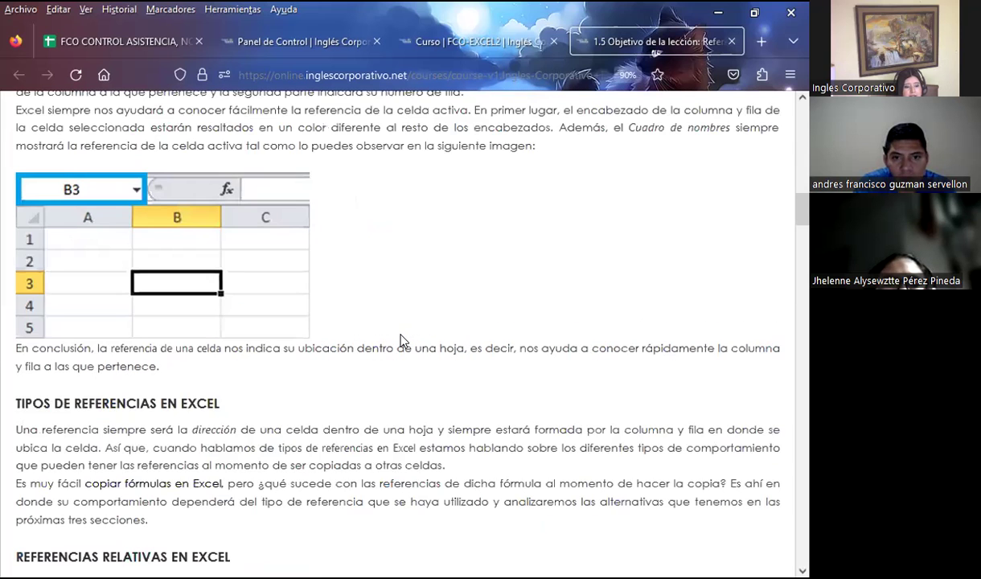
pyautogui.scroll(-1, 403, 341)
pyautogui.scroll(-3, 403, 341)
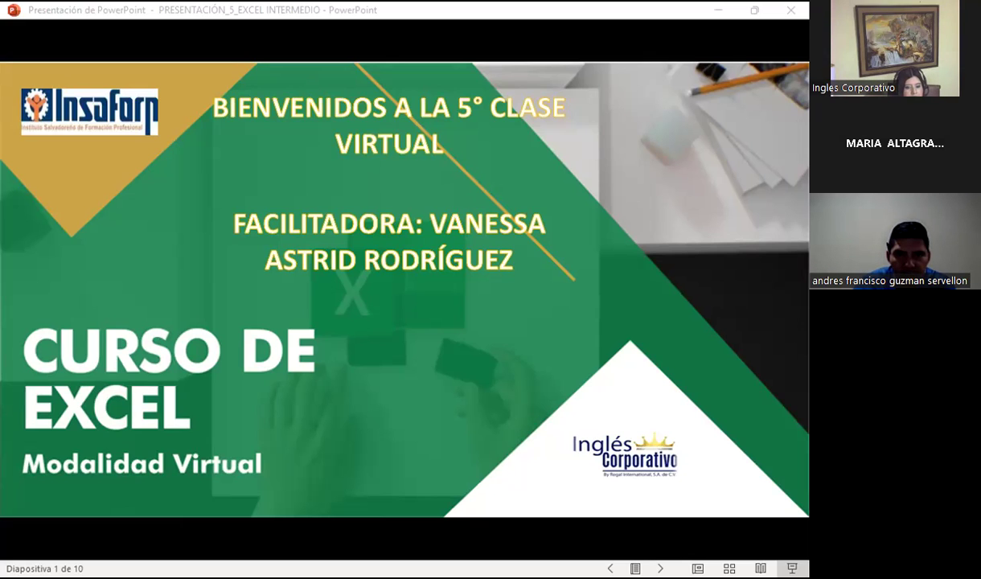
# Advance the slideshow past SESIÓN: 5 to the AGENDA slide, 3 of 10.
pyautogui.click(723, 78)
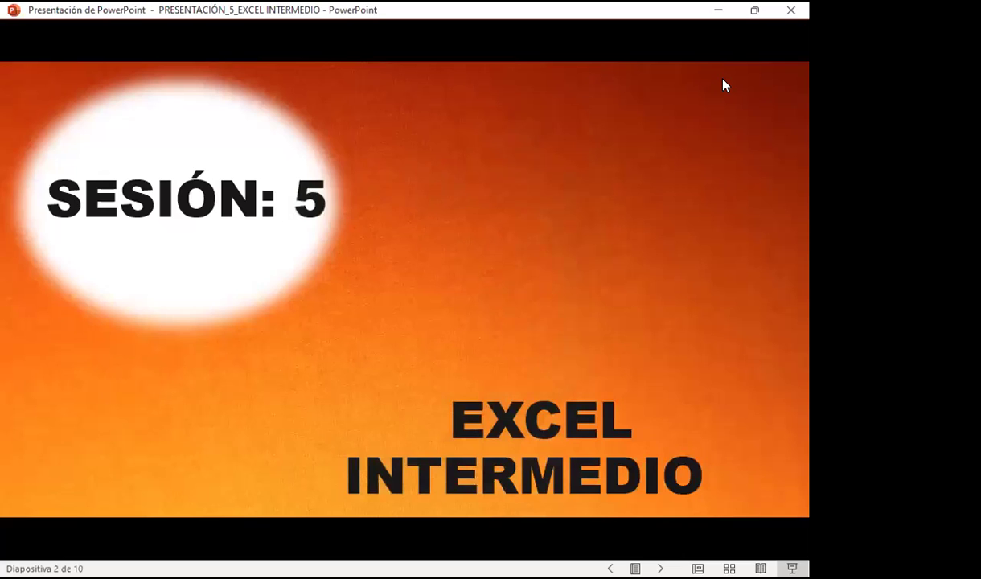
pyautogui.click(733, 58)
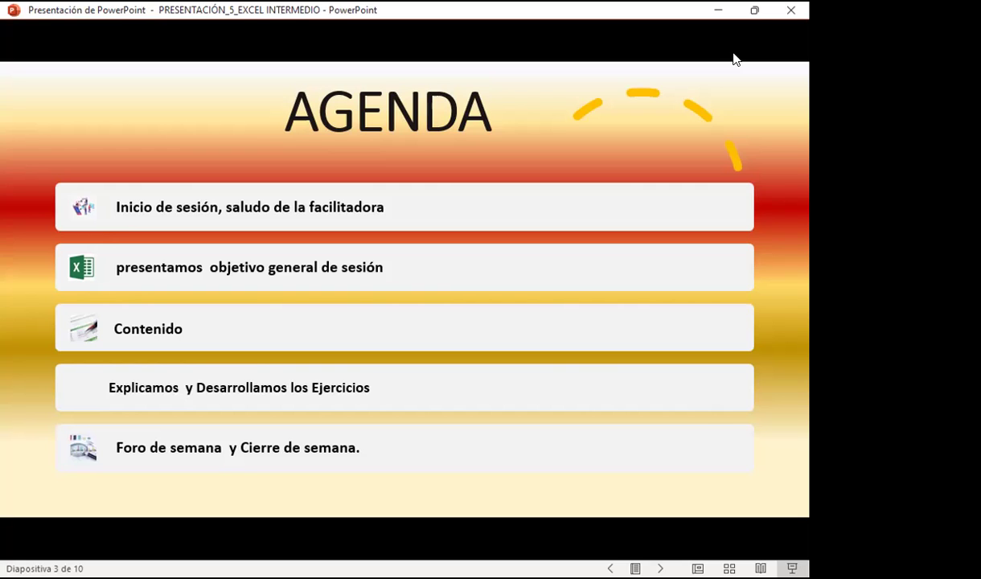
pyautogui.press('Right')
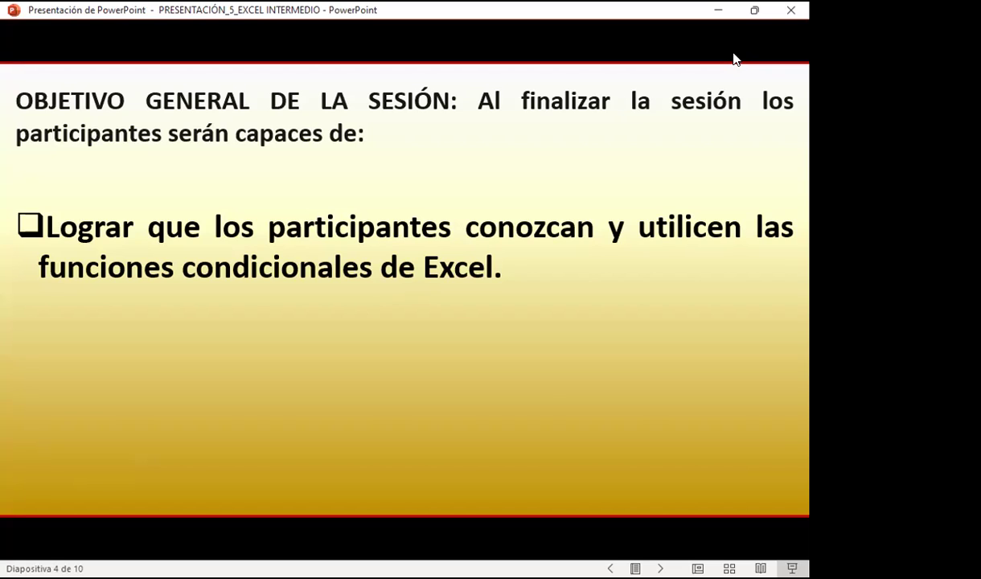
pyautogui.press('Right')
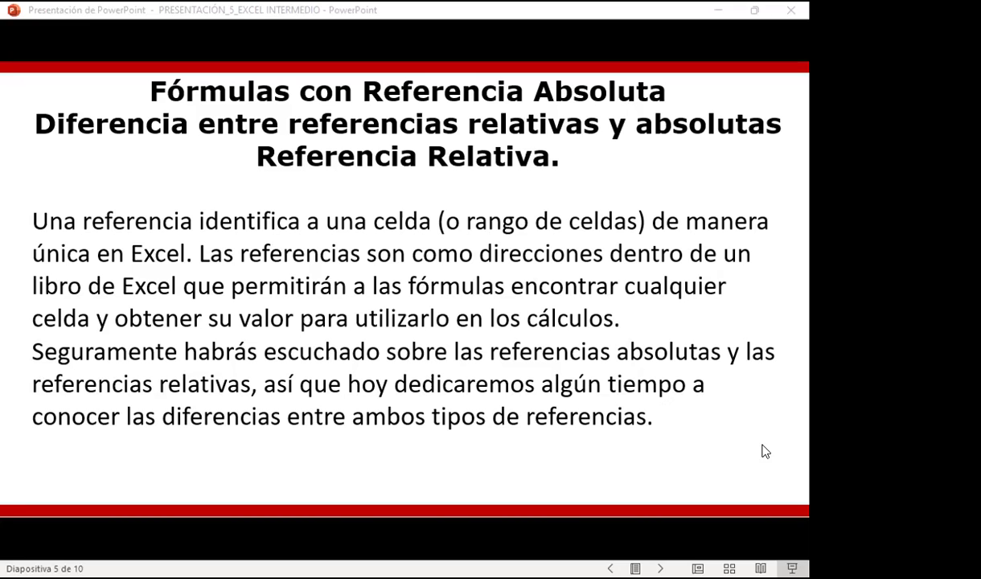
# Advance to slide 6, 'Referencias relativas en Excel'.
pyautogui.click(778, 423)
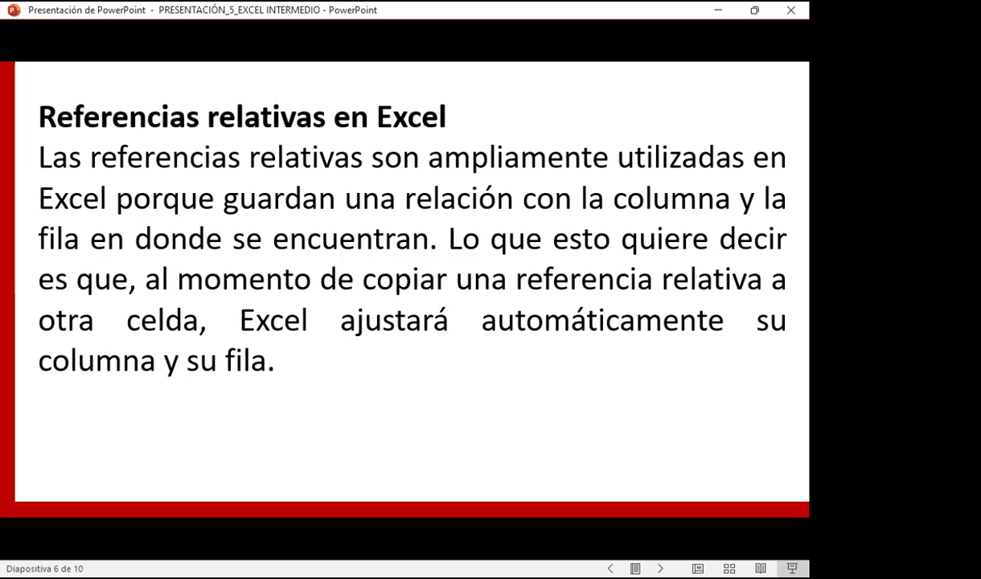
# Advance toward slide 7 on absolute references and the $ symbol.
pyautogui.press('Right')
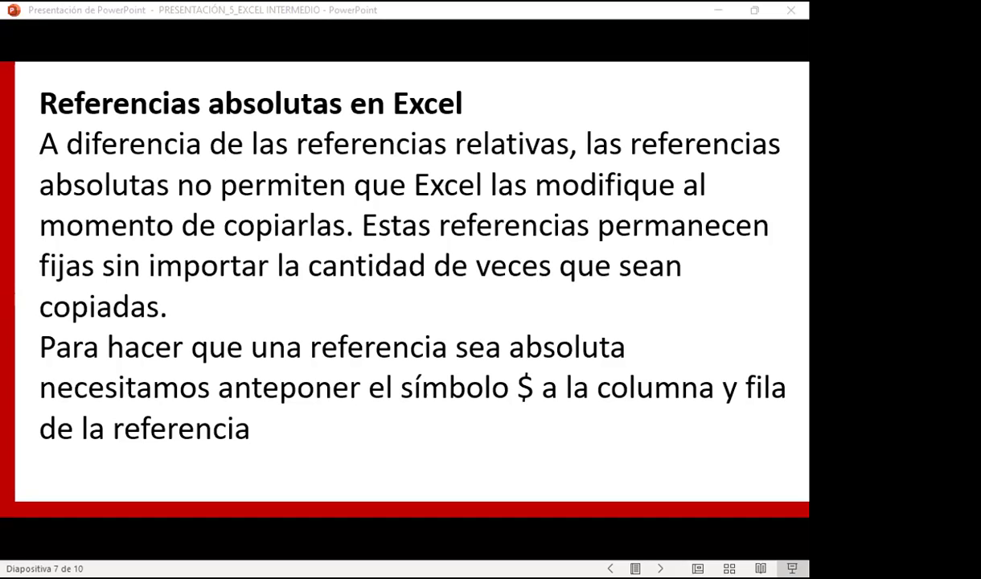
# Switch to the Excel workbook's REFERENCIA ABS 2 sheet with the 13% IVA rate.
pyautogui.hotkey('alt', 'Tab')
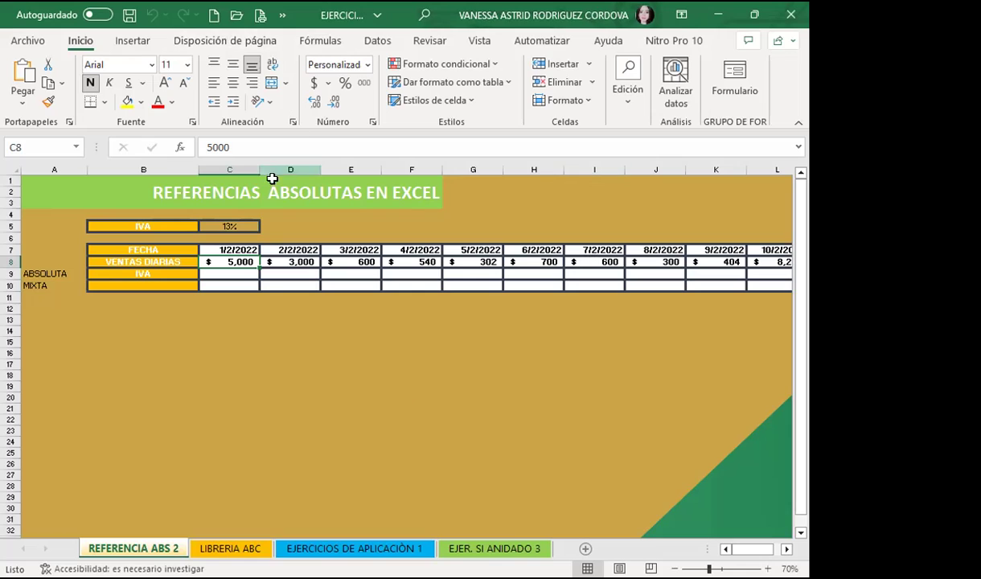
# Enter =C8*C5 in cell C9 to compute the first day's IVA of $650.
pyautogui.click(247, 225)
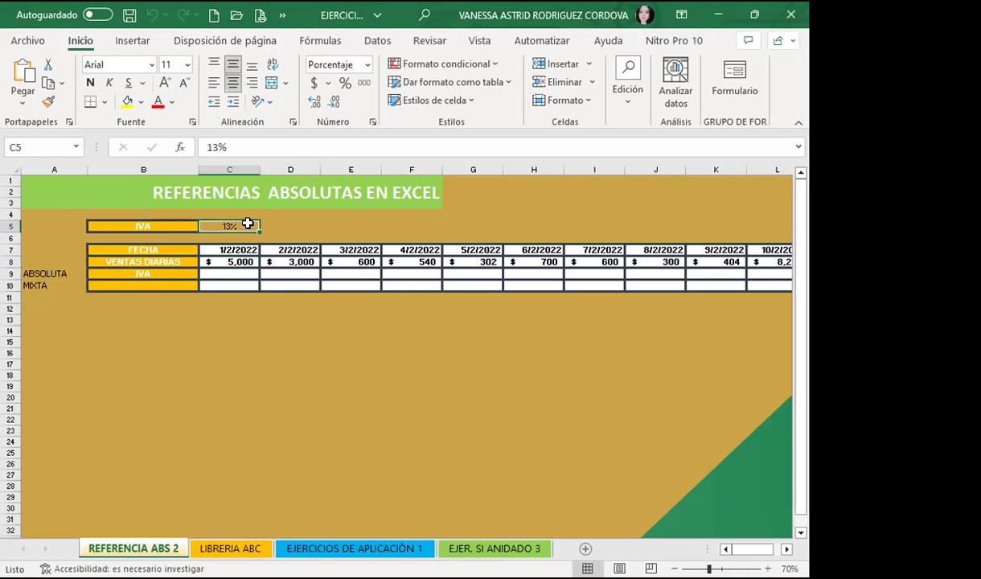
pyautogui.click(211, 272)
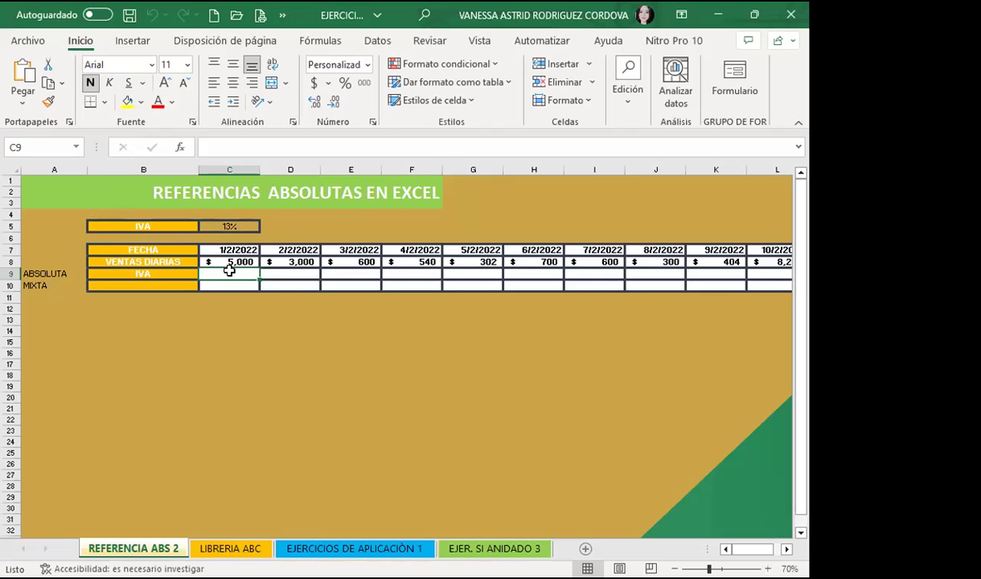
pyautogui.write('=')
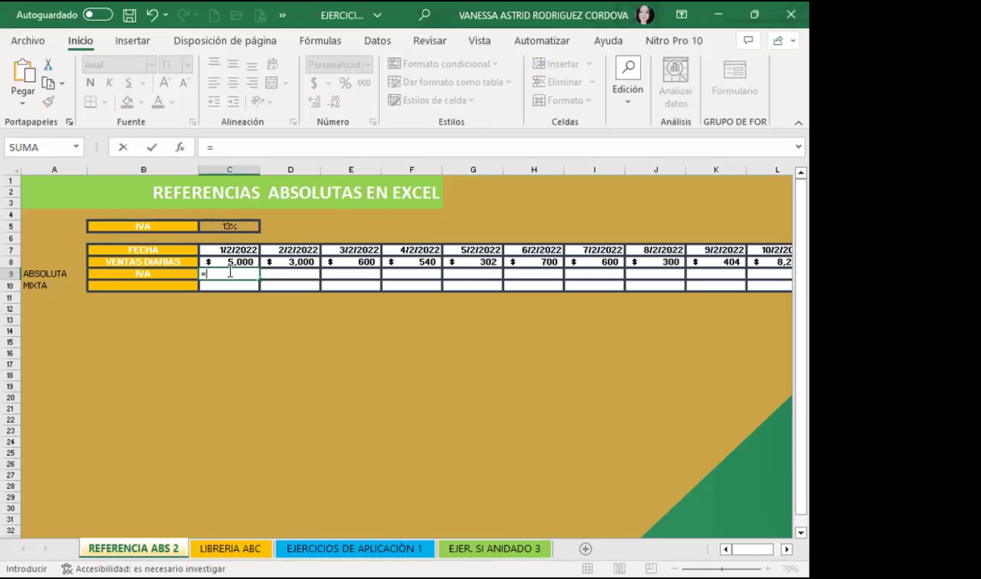
pyautogui.click(231, 263)
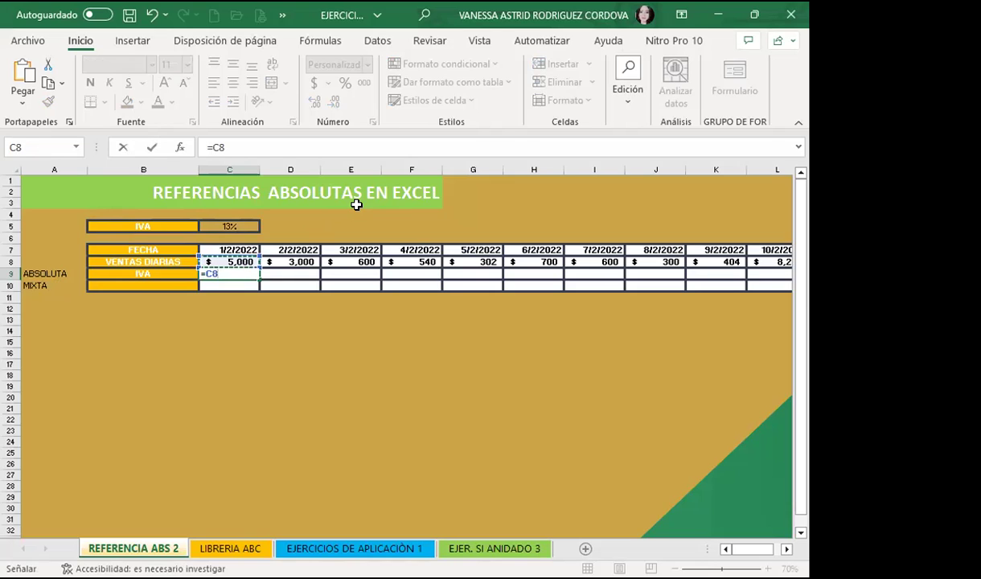
pyautogui.write('*')
pyautogui.click(237, 225)
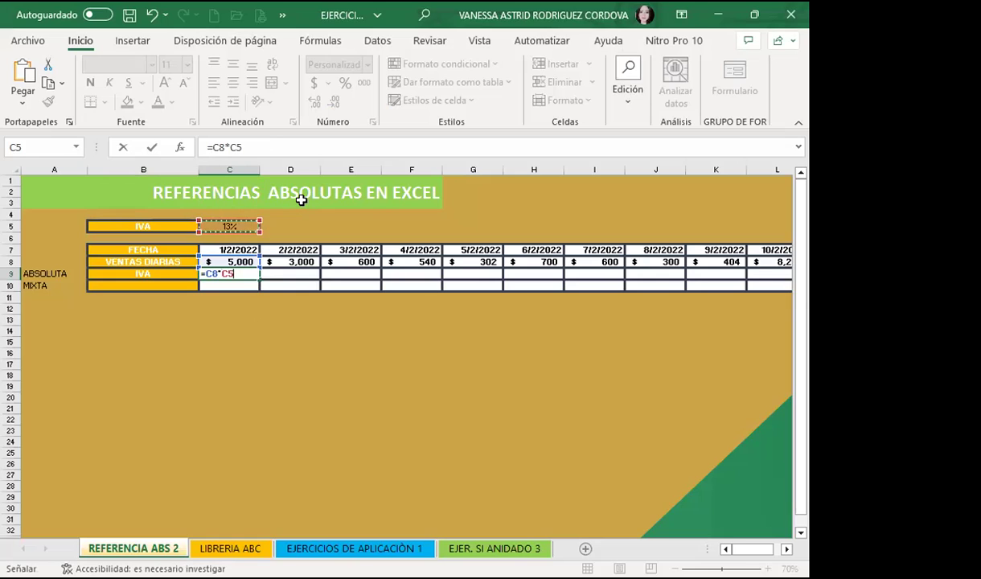
pyautogui.press('Return')
pyautogui.click(237, 274)
# Copy the relative IVA formula from C9 across to F9, check D9, then undo the copy.
pyautogui.moveTo(260, 280); pyautogui.dragTo(412, 274)
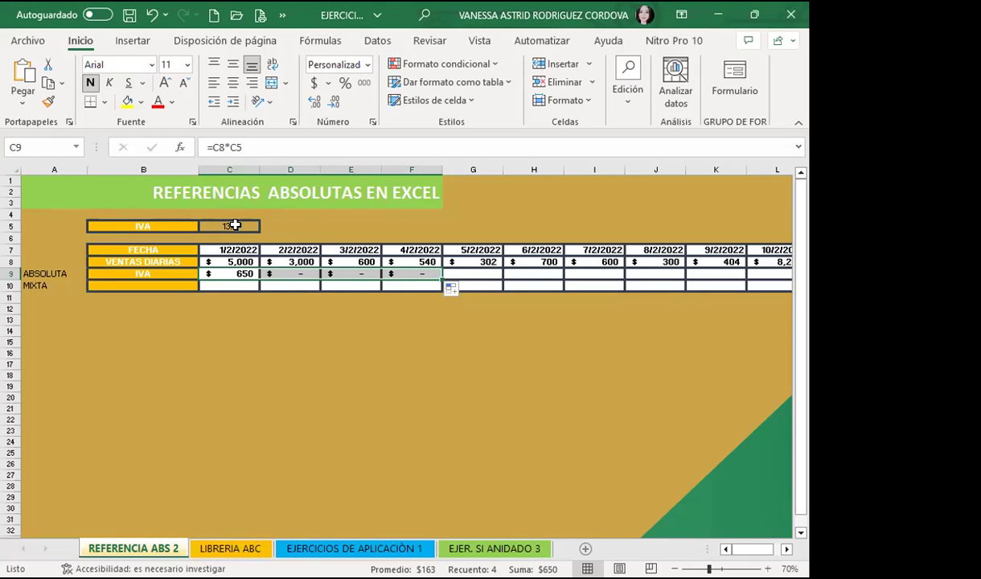
pyautogui.click(284, 275)
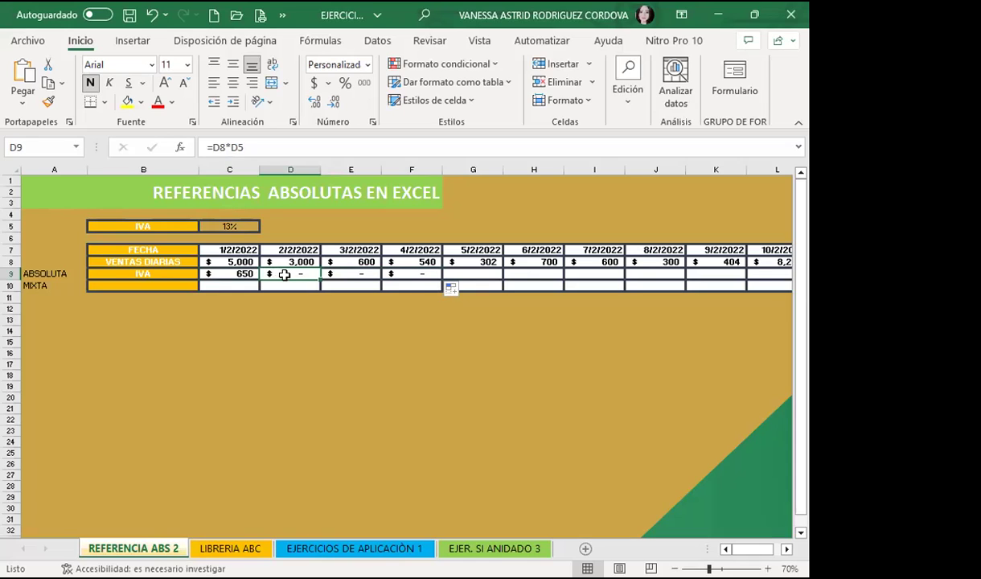
pyautogui.hotkey('ctrl', 'z')
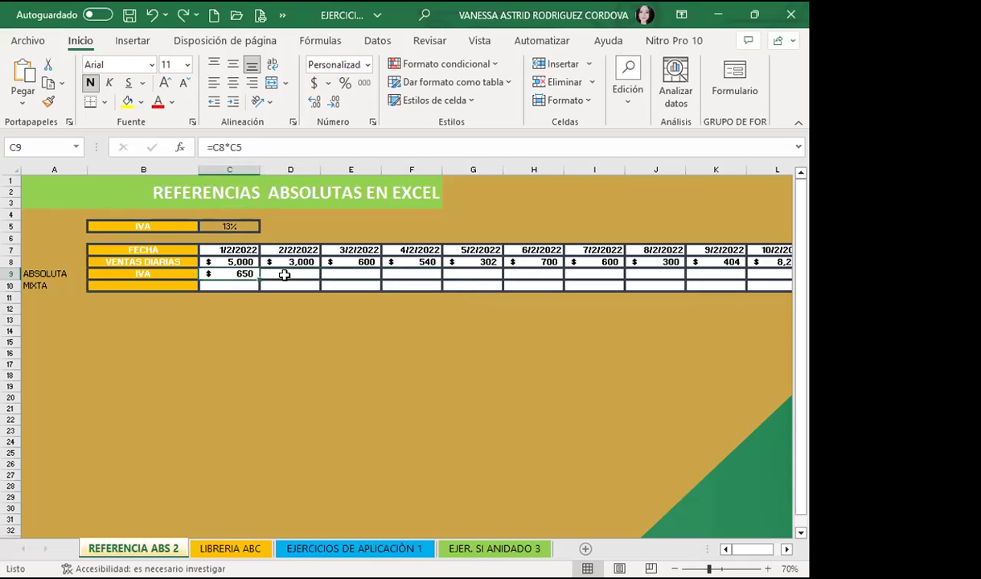
# Inspect rate cell C5, the empty IVA cells for the other days, and C9's =C8*C5.
pyautogui.click(231, 222)
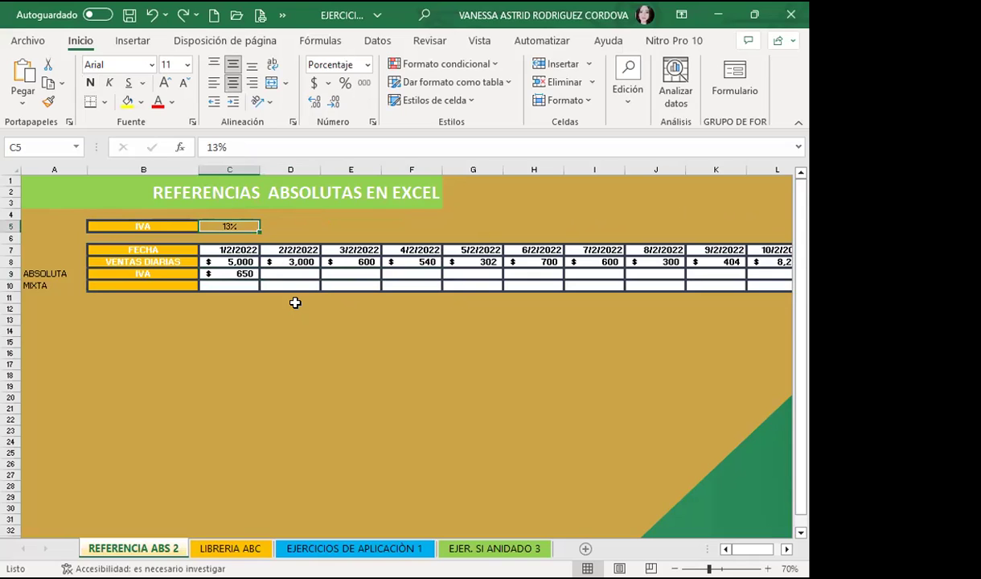
pyautogui.click(217, 273)
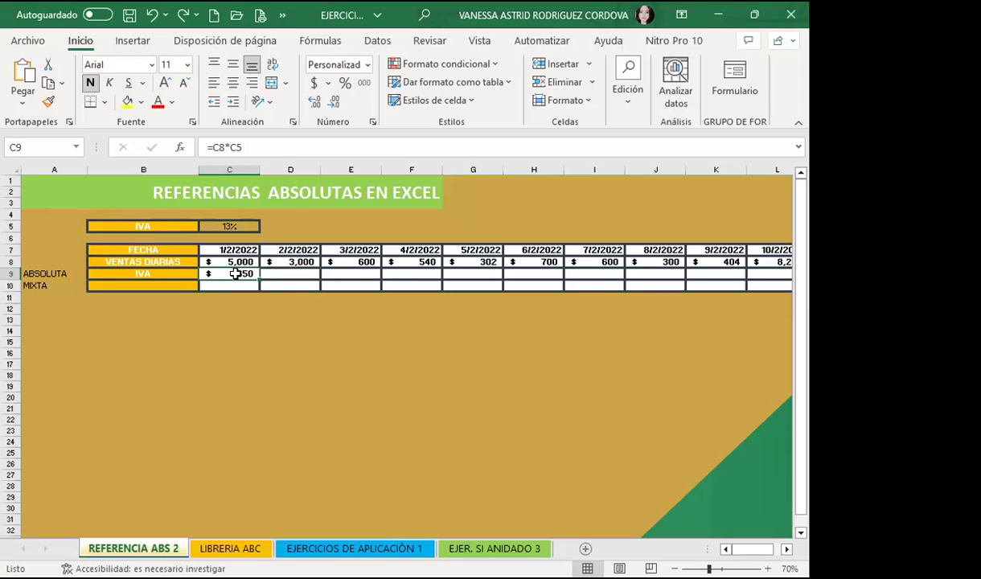
pyautogui.click(540, 273)
pyautogui.click(687, 277)
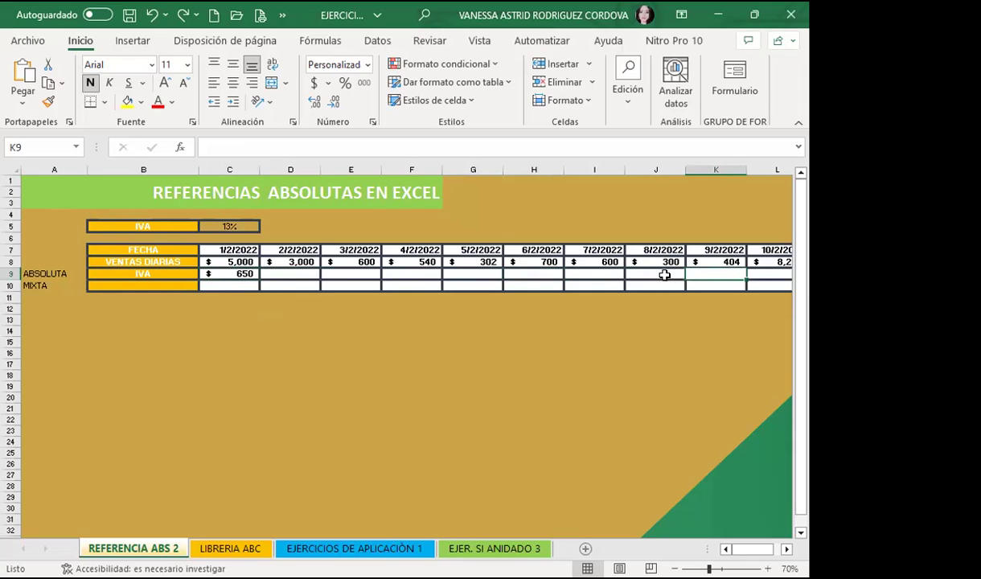
pyautogui.click(288, 272)
pyautogui.click(435, 271)
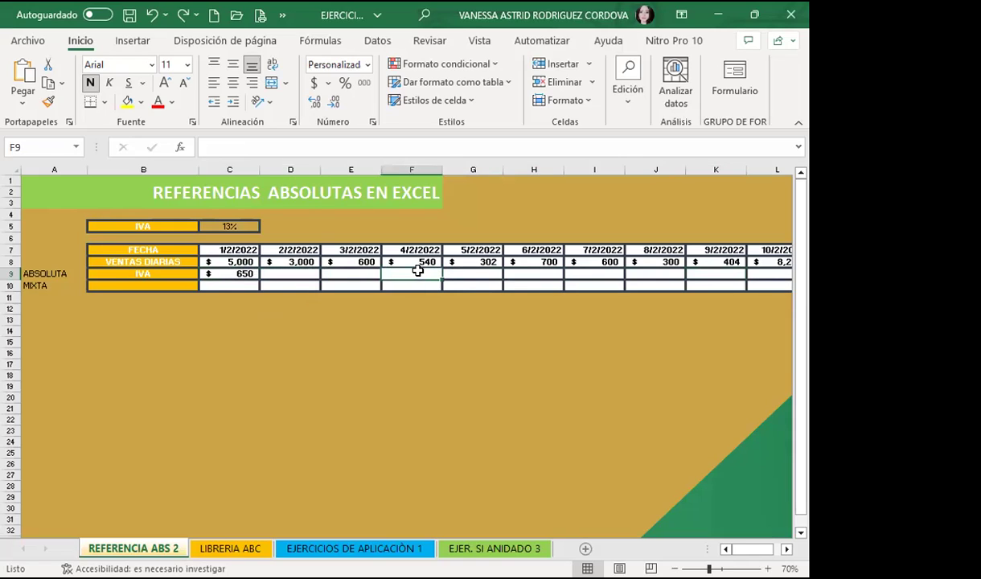
pyautogui.click(233, 273)
pyautogui.click(298, 274)
pyautogui.click(362, 274)
pyautogui.click(418, 273)
pyautogui.click(461, 272)
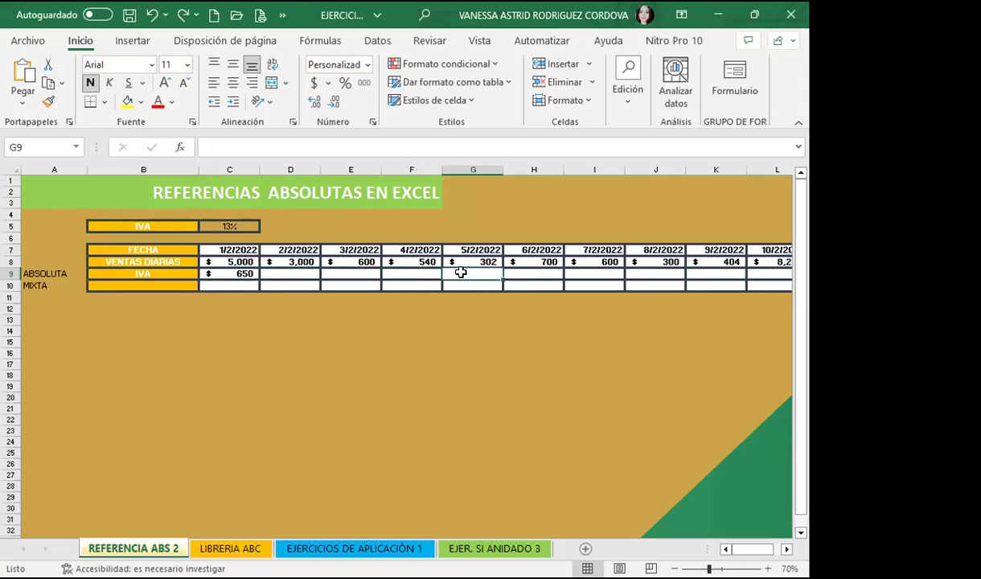
pyautogui.click(229, 273)
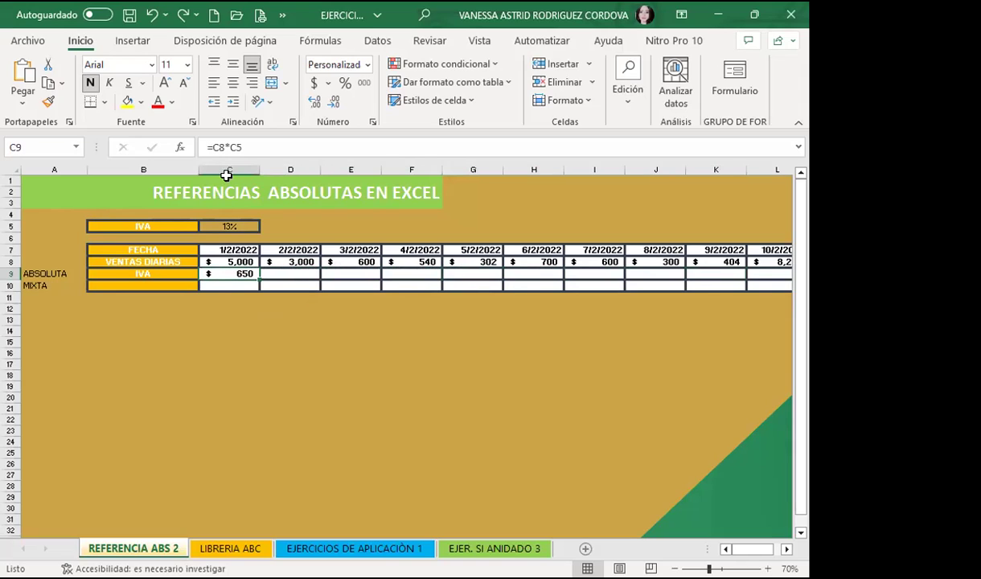
# Change C9's formula to =C8*$C$5 by making the C5 reference absolute with F4.
pyautogui.doubleClick(227, 274)
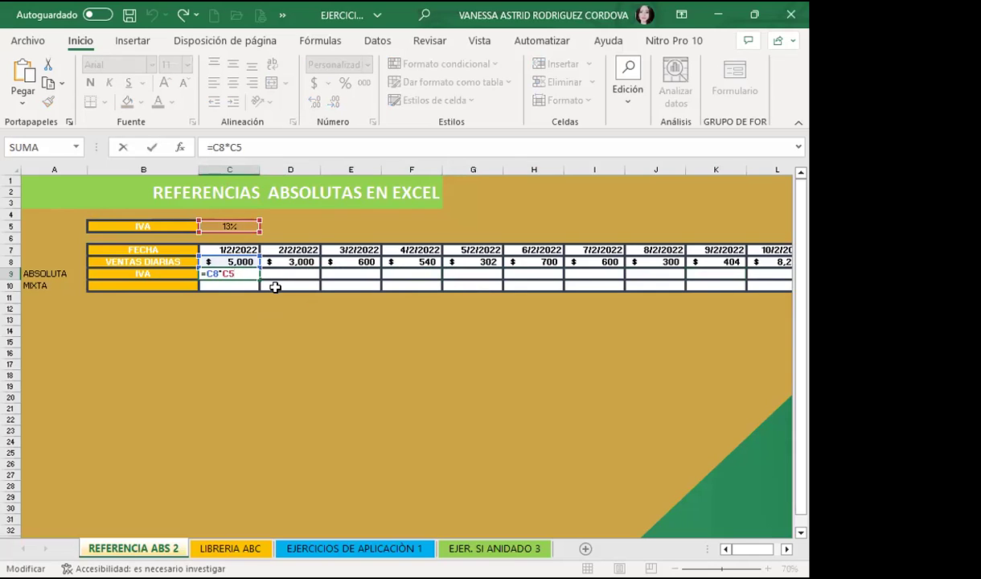
pyautogui.press('F4')
pyautogui.press('Return')
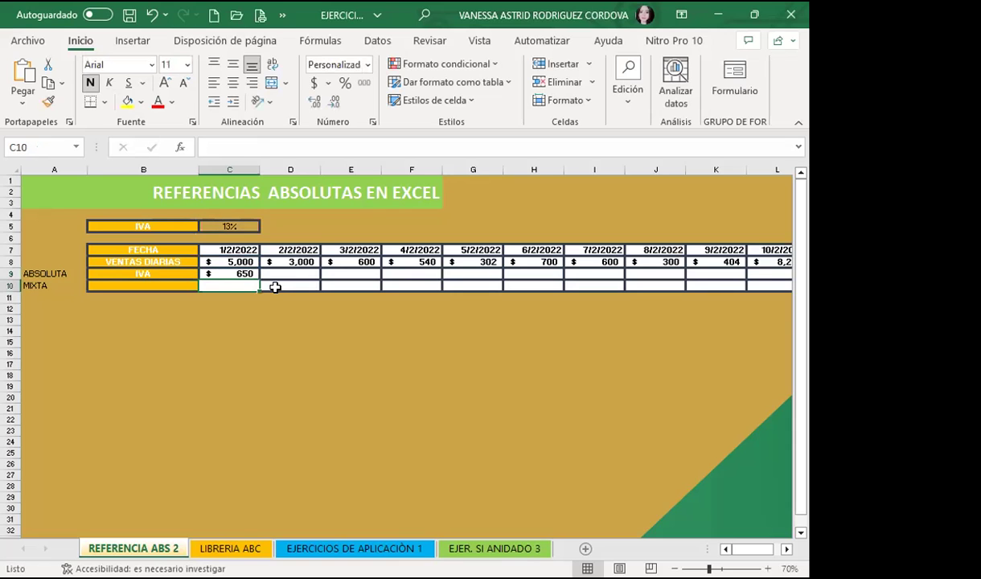
# Fill C9's =C8*$C$5 formula right across every daily sale in row 9.
pyautogui.click(231, 273)
pyautogui.moveTo(259, 279); pyautogui.dragTo(679, 270)
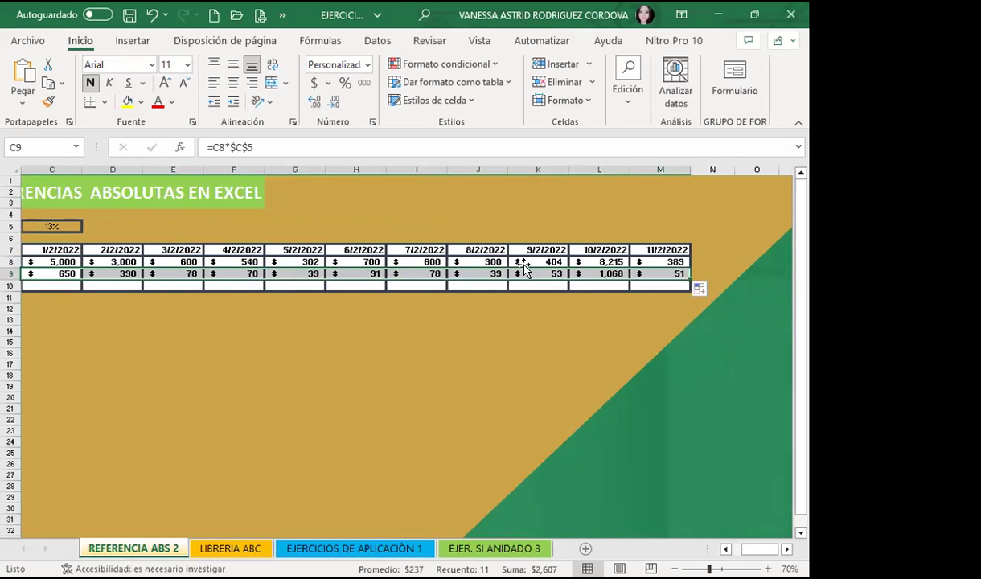
pyautogui.hscroll(-2, 615, 491)
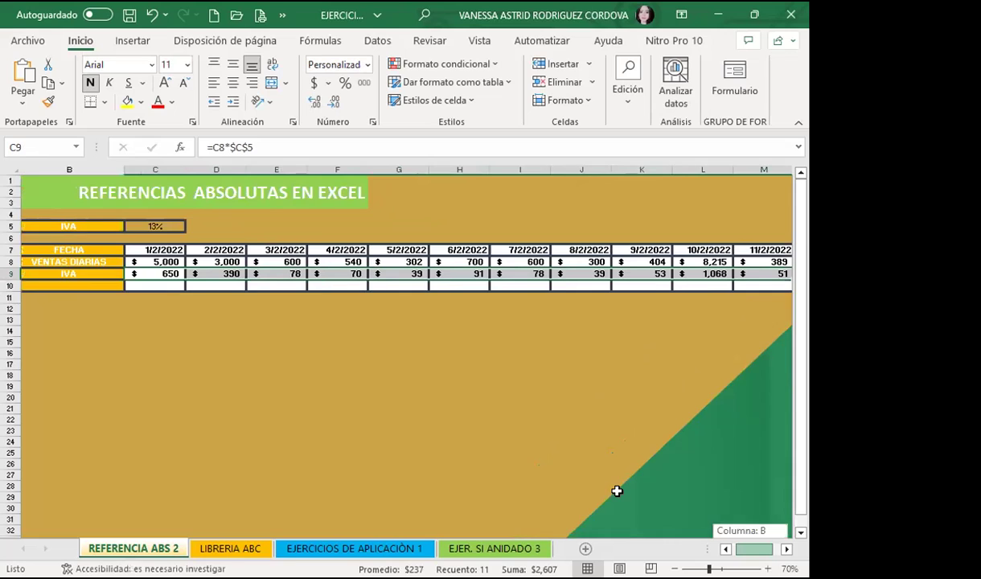
pyautogui.hscroll(-1, 615, 490)
# Check the copied IVA formulas from D9 to K9, then begin a formula in MIXTA cell C10.
pyautogui.click(294, 273)
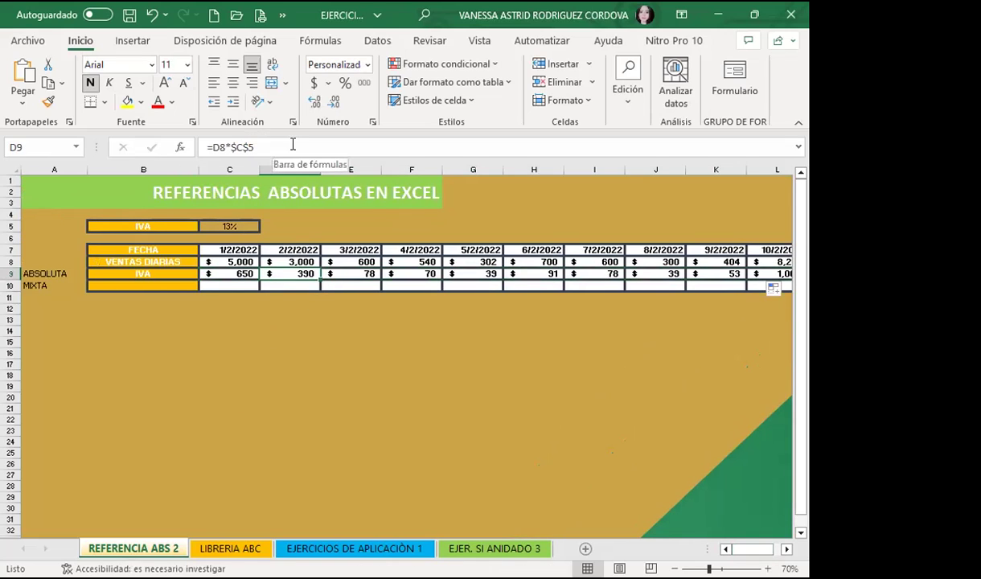
pyautogui.click(337, 273)
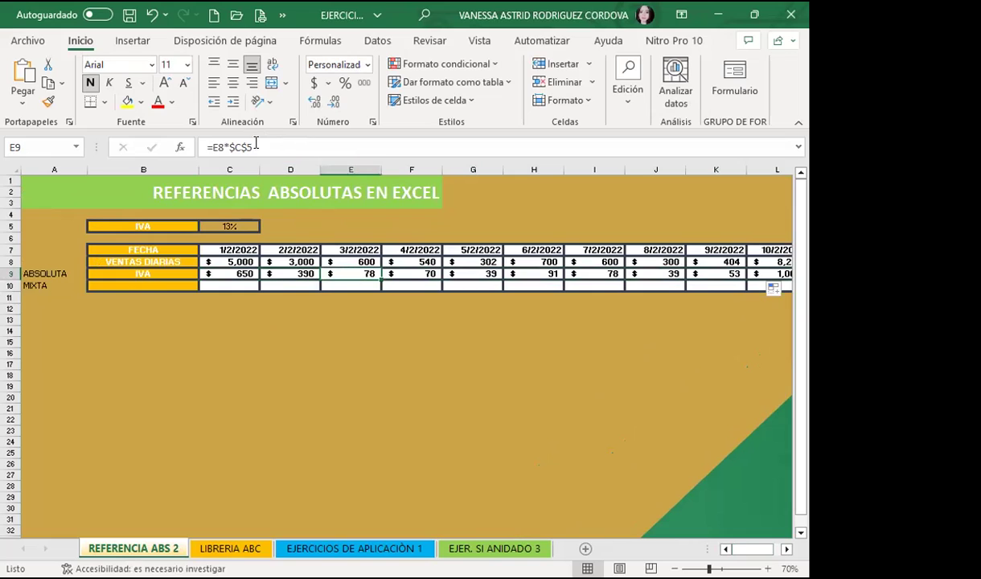
pyautogui.click(406, 273)
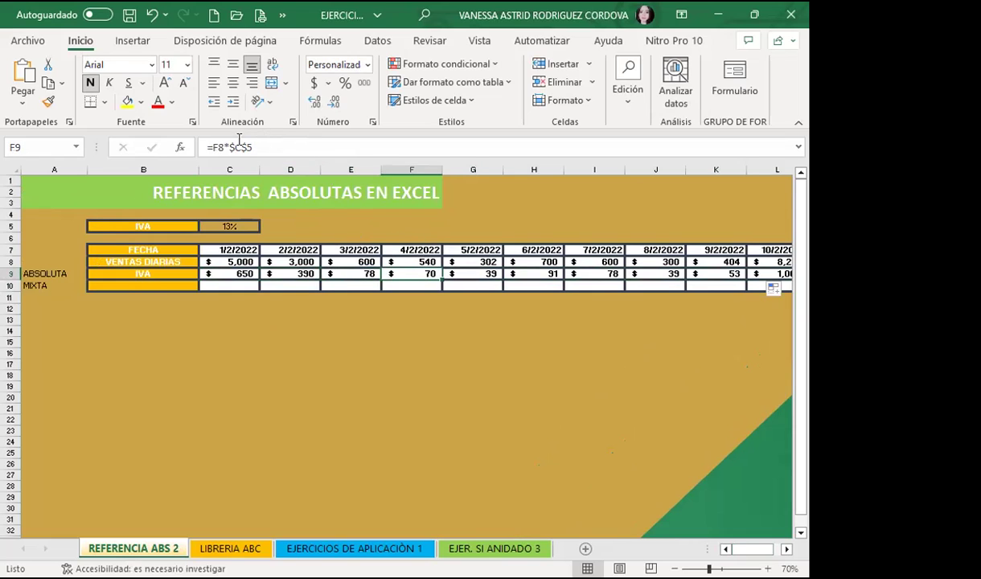
pyautogui.click(471, 272)
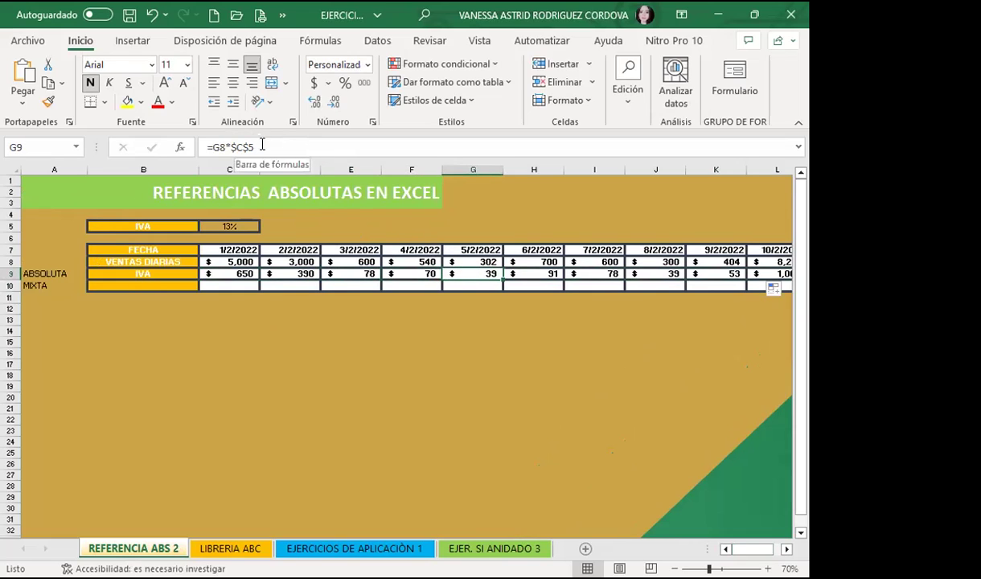
pyautogui.click(520, 273)
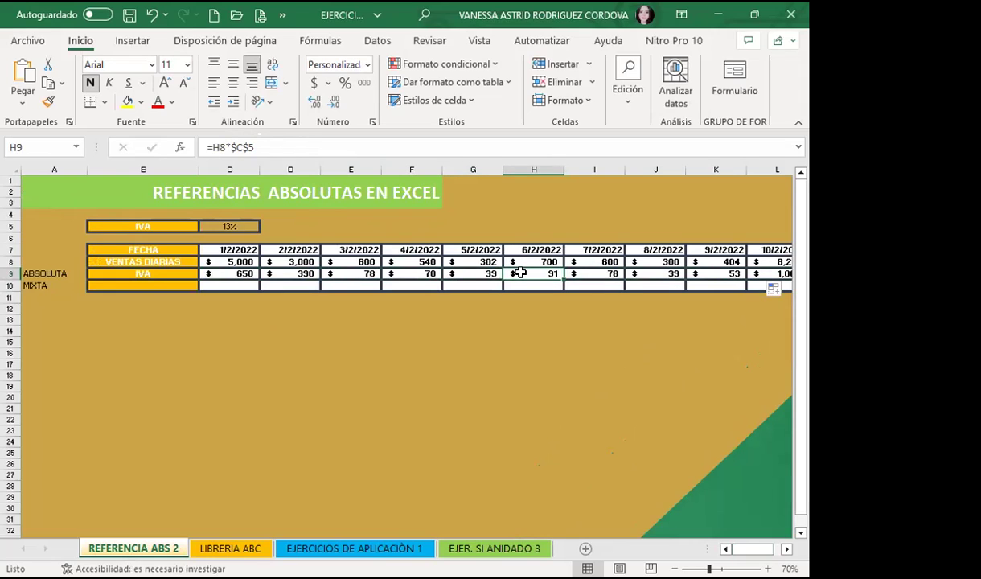
pyautogui.click(595, 273)
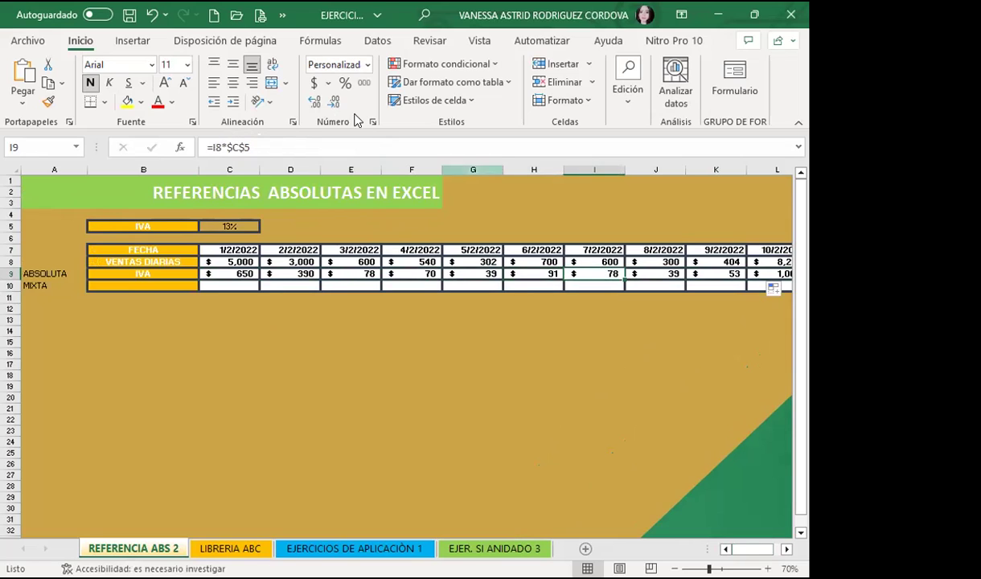
pyautogui.click(641, 273)
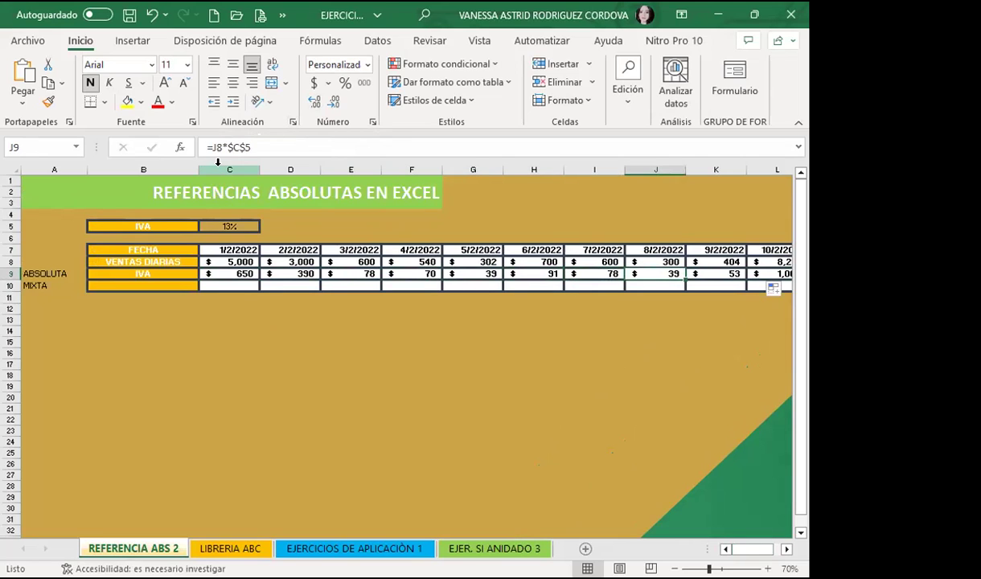
pyautogui.click(701, 274)
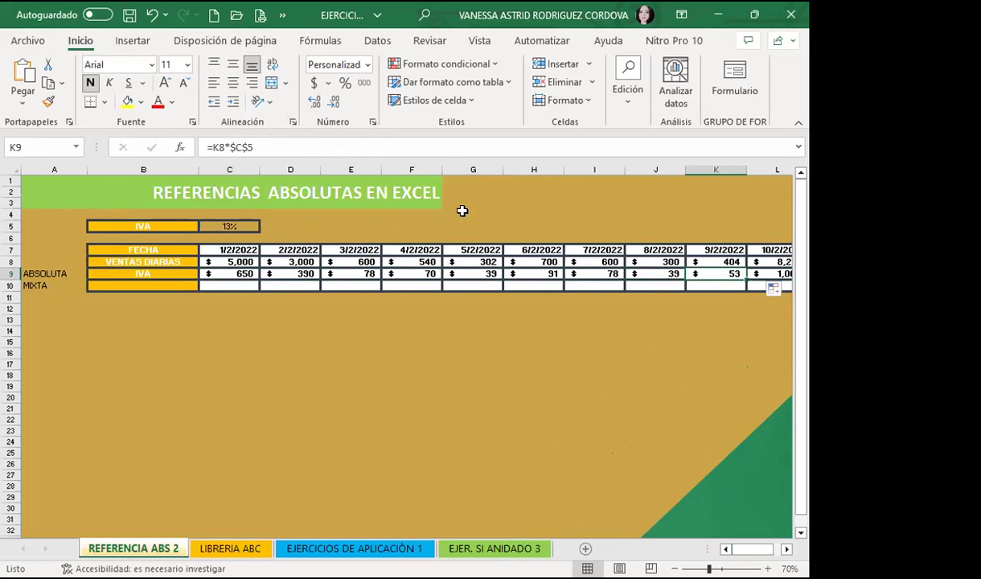
pyautogui.click(225, 273)
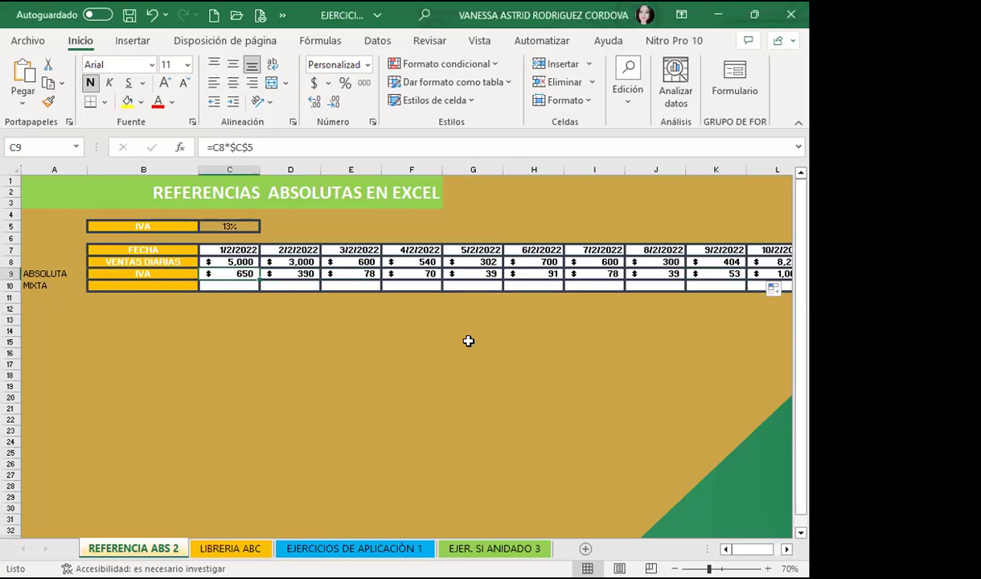
pyautogui.click(468, 273)
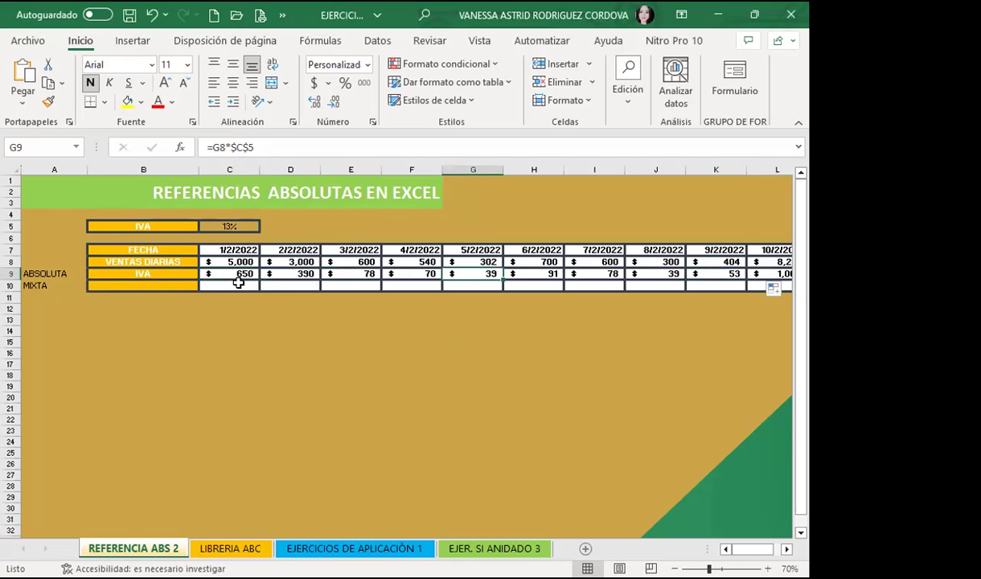
pyautogui.click(235, 285)
pyautogui.write('=')
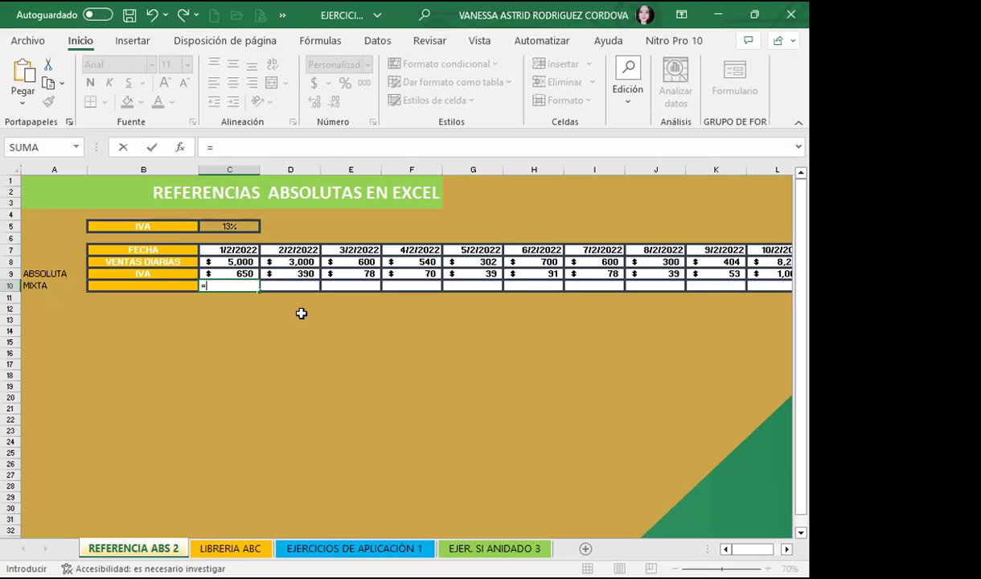
# Enter =C8*$C5 in C10, locking only column C of the rate reference.
pyautogui.click(234, 262)
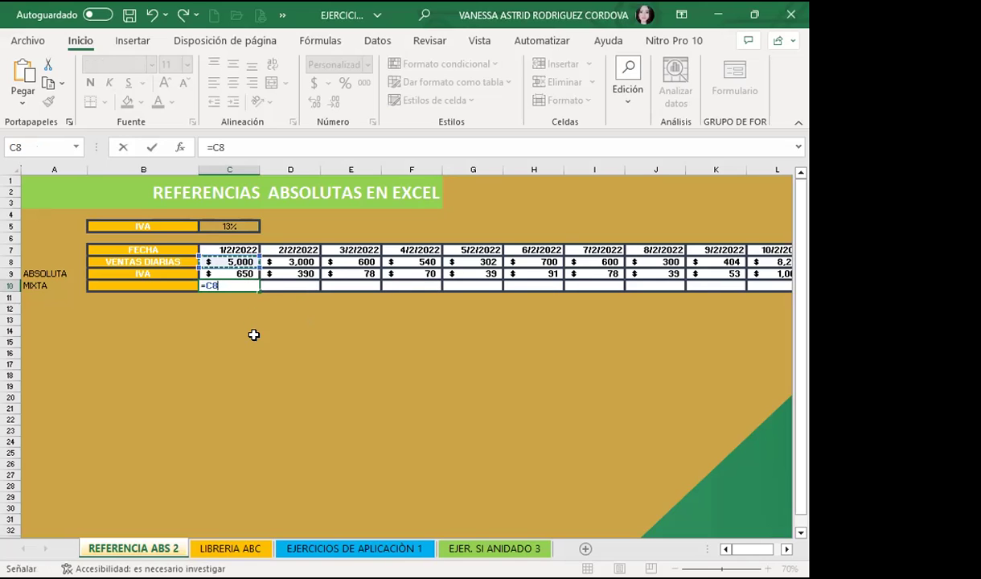
pyautogui.write('*')
pyautogui.click(253, 224)
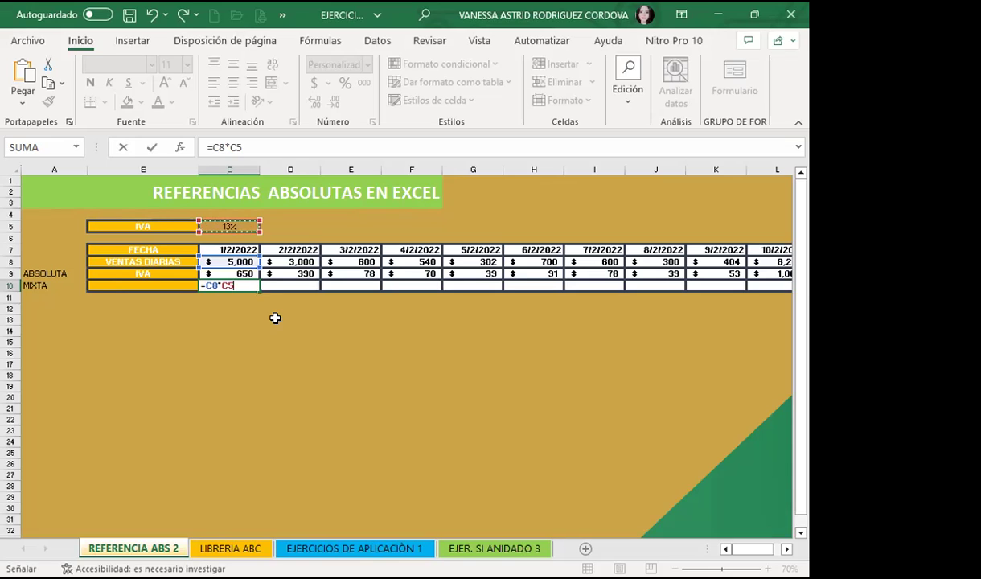
pyautogui.press('F4')
pyautogui.press('F4')
pyautogui.press('F4')
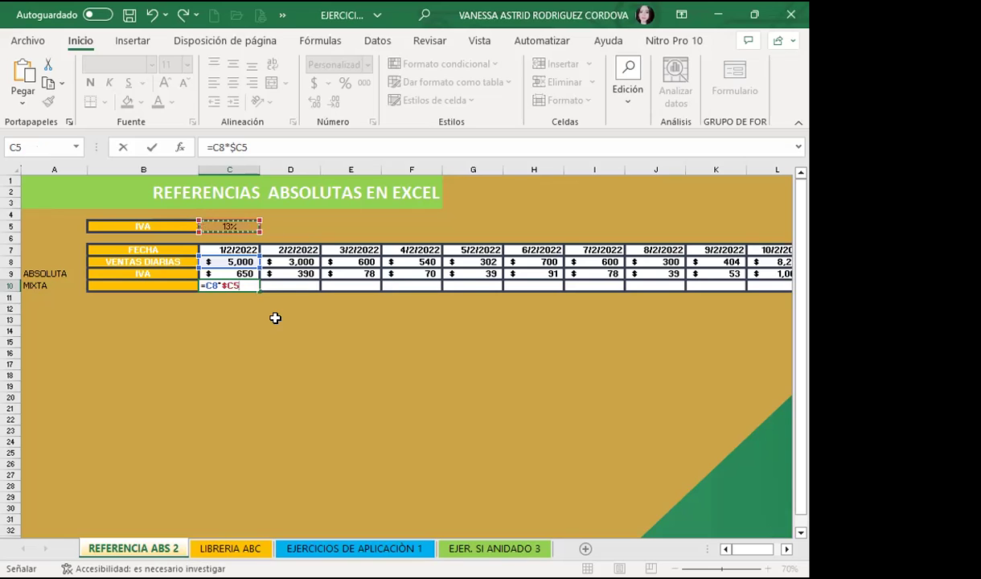
pyautogui.press('Return')
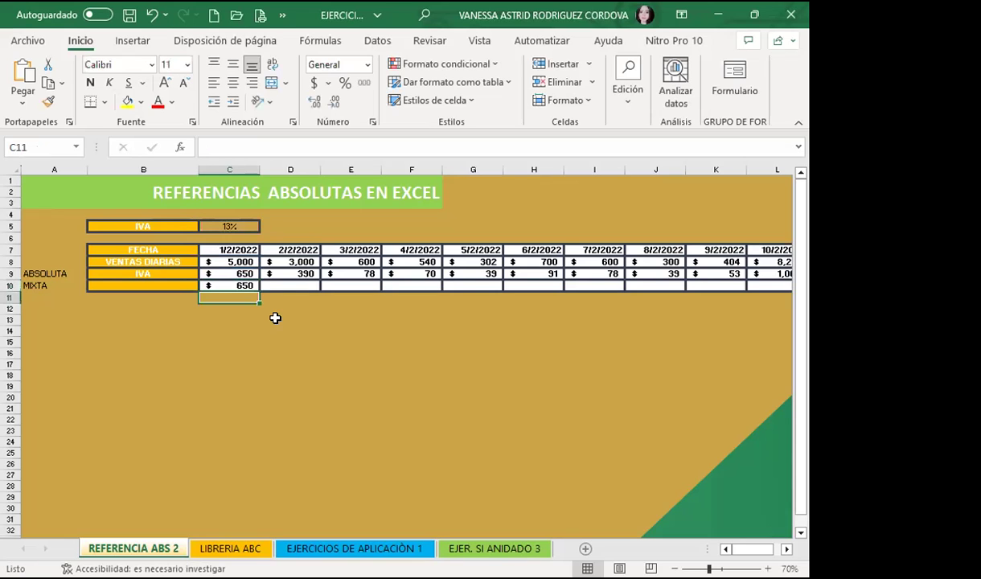
# Fill C10's mixed formula right across row 10 to M10, then reselect C10.
pyautogui.click(226, 285)
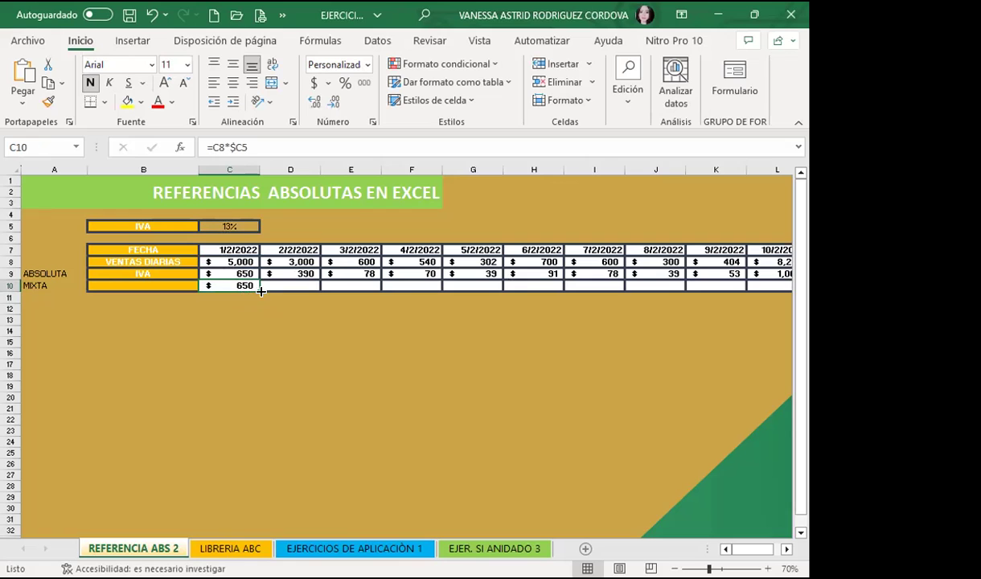
pyautogui.moveTo(259, 288); pyautogui.dragTo(676, 296)
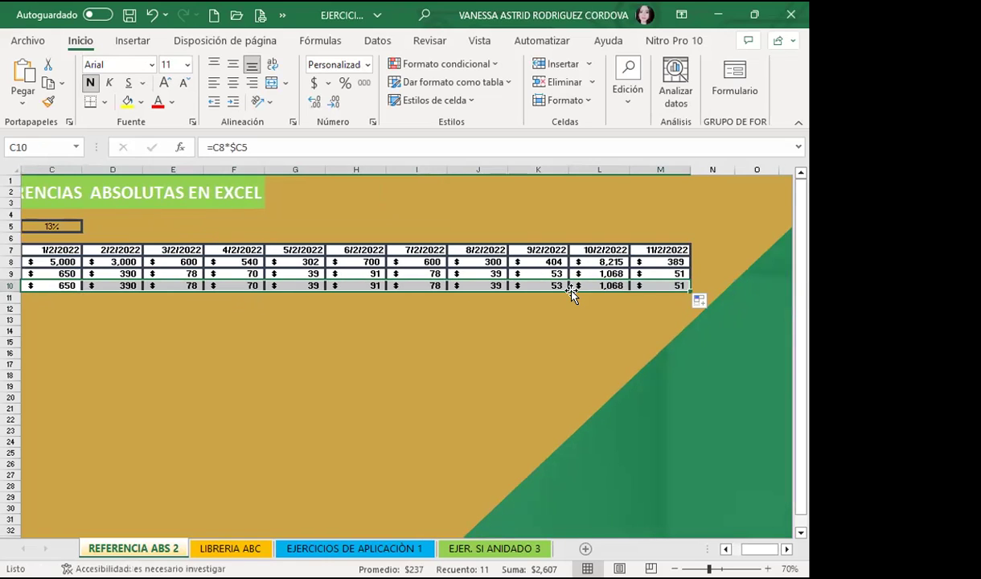
pyautogui.hscroll(-3, 675, 485)
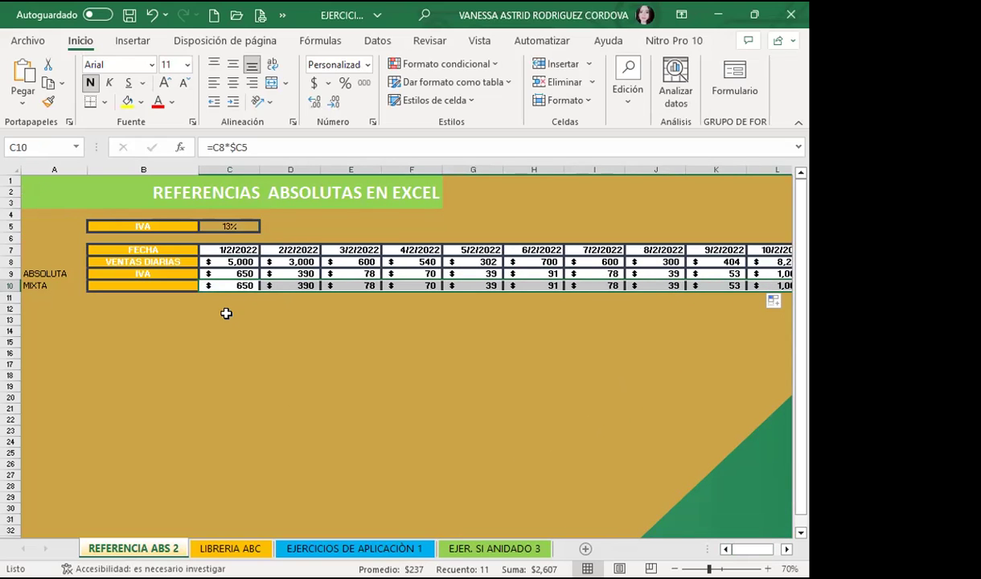
pyautogui.click(230, 284)
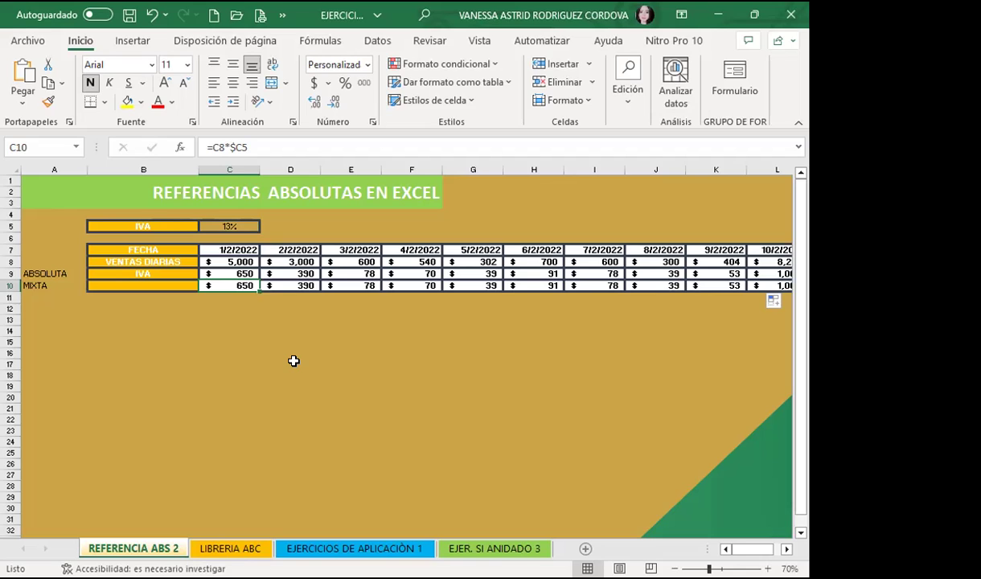
# Move from REFERENCIA ABS 2 to the next sheet, the LIBRERIA ABC price list.
pyautogui.moveTo(293, 360); pyautogui.dragTo(267, 278)
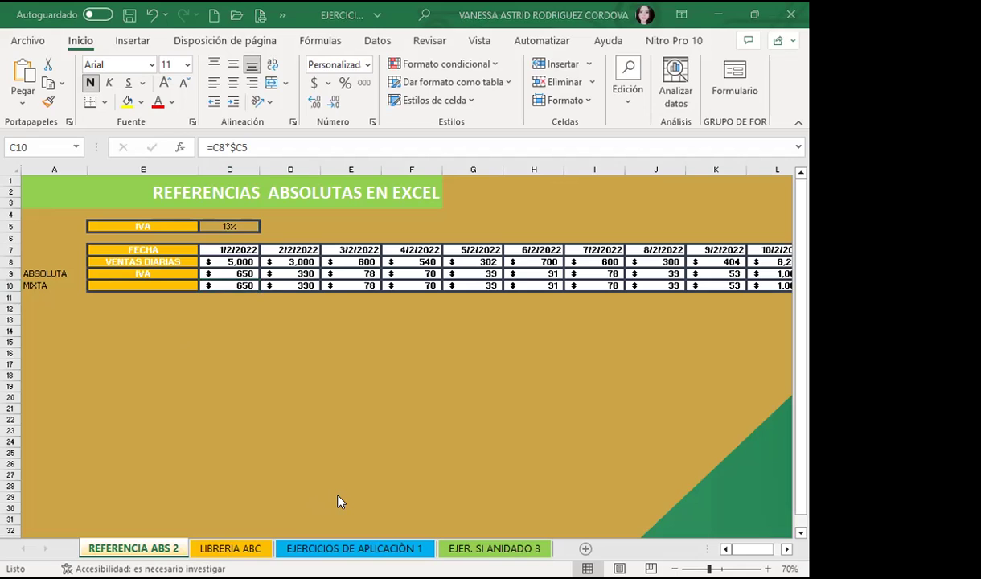
pyautogui.hotkey('ctrl', 'pagedown')
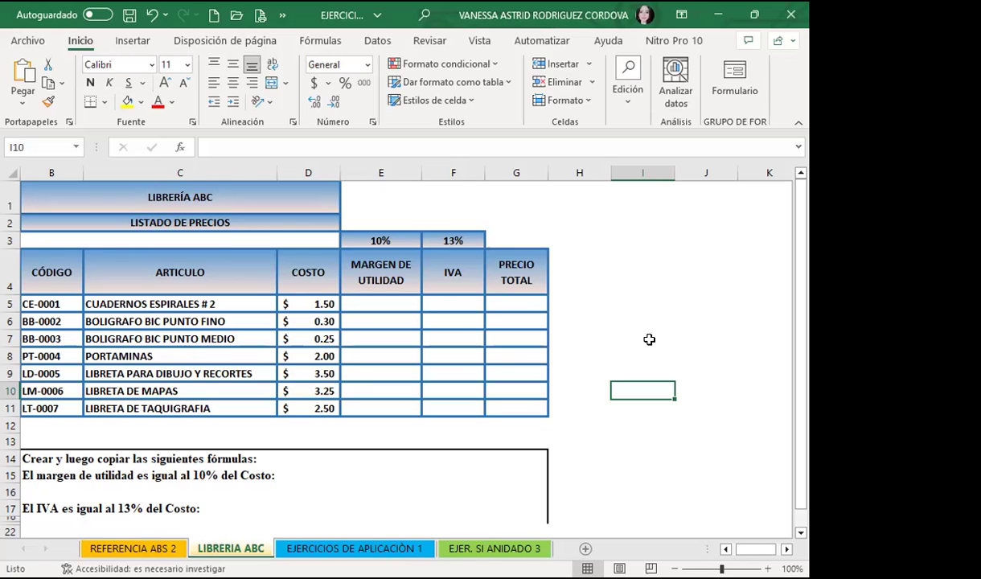
pyautogui.scroll(-1, 136, 506)
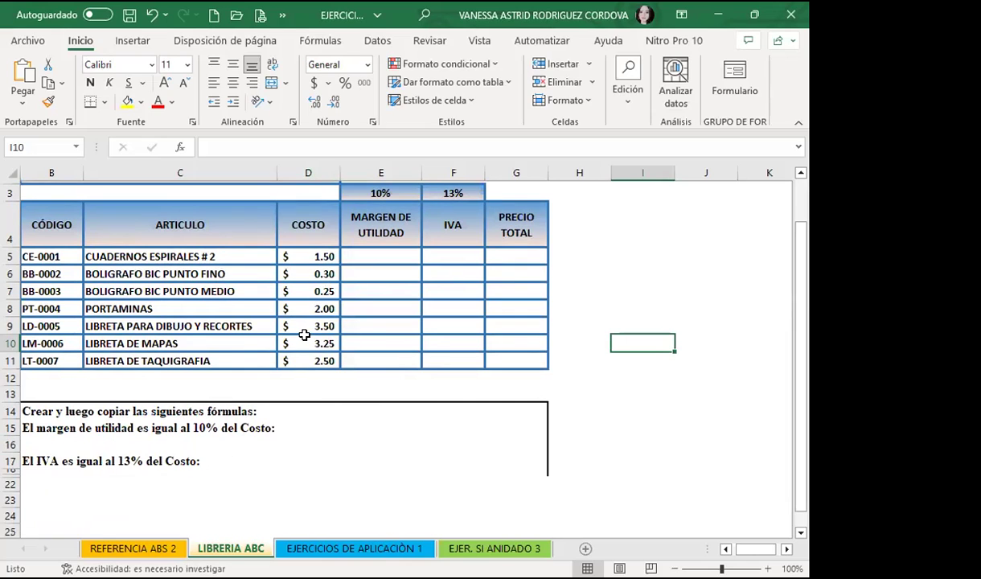
pyautogui.click(523, 253)
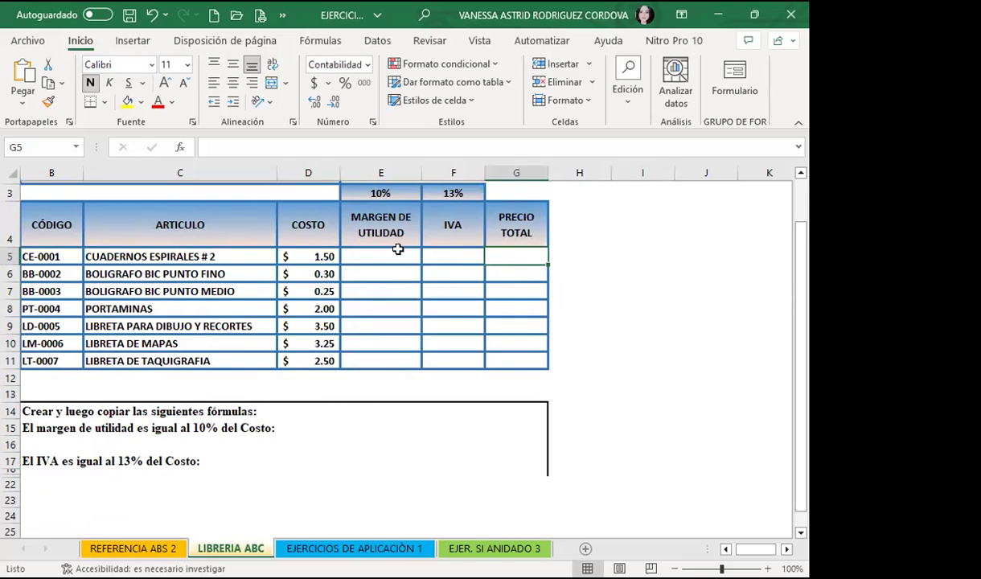
pyautogui.click(393, 250)
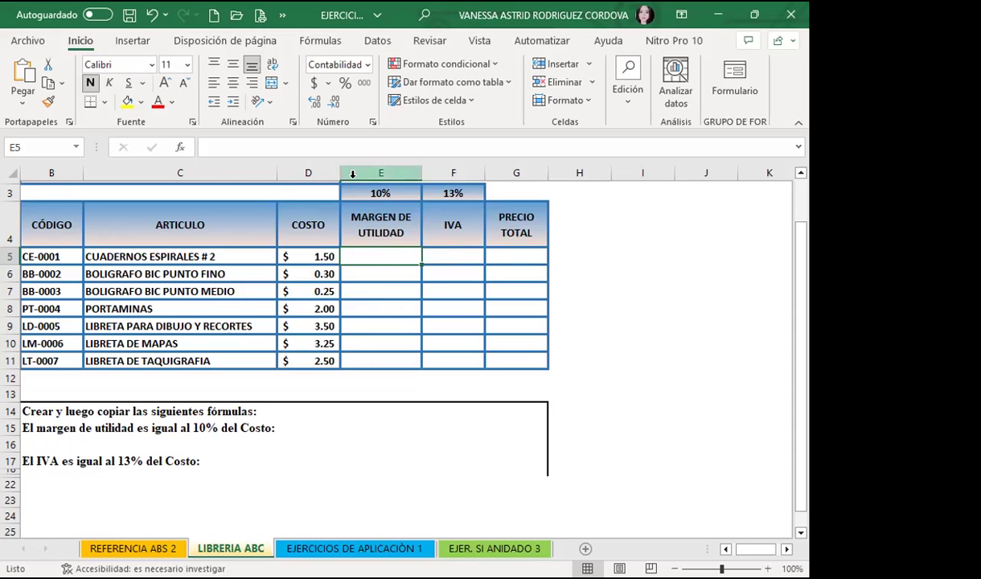
pyautogui.click(361, 192)
pyautogui.click(432, 191)
pyautogui.click(400, 189)
pyautogui.click(426, 191)
pyautogui.click(359, 251)
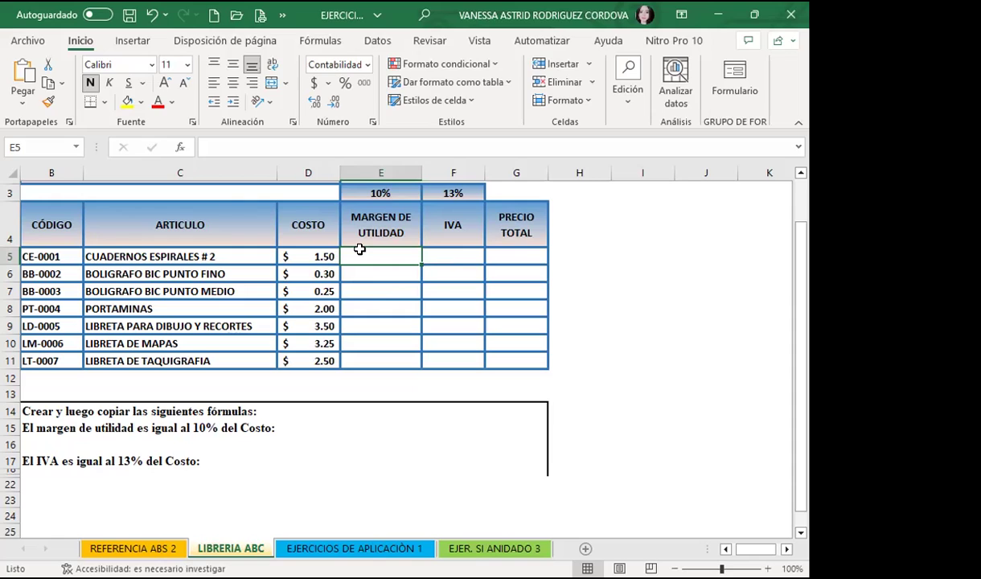
# Enter =D5*$E3 in E5 to take the 10% margin on the first item's cost.
pyautogui.write('=')
pyautogui.click(304, 253)
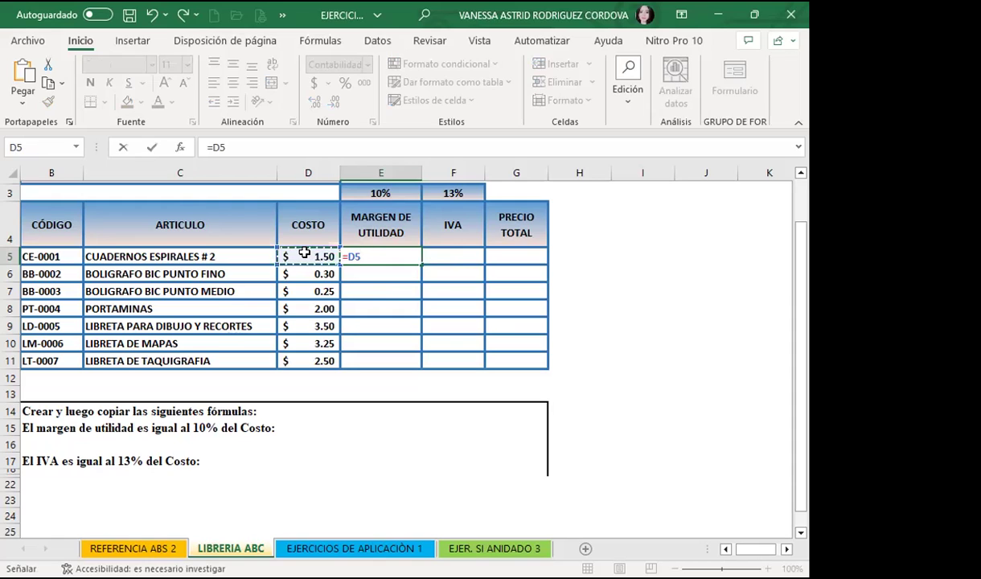
pyautogui.write('*')
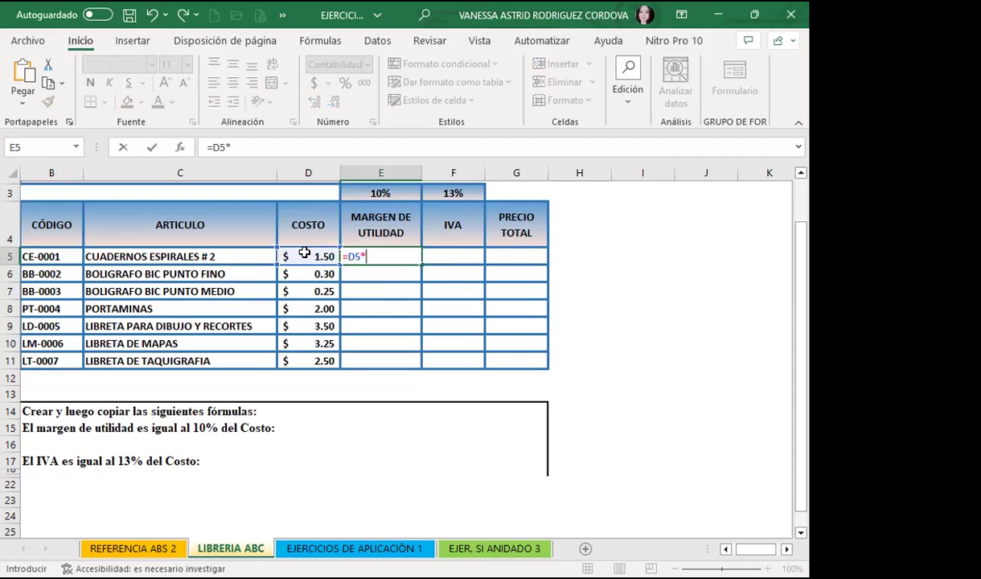
pyautogui.click(380, 194)
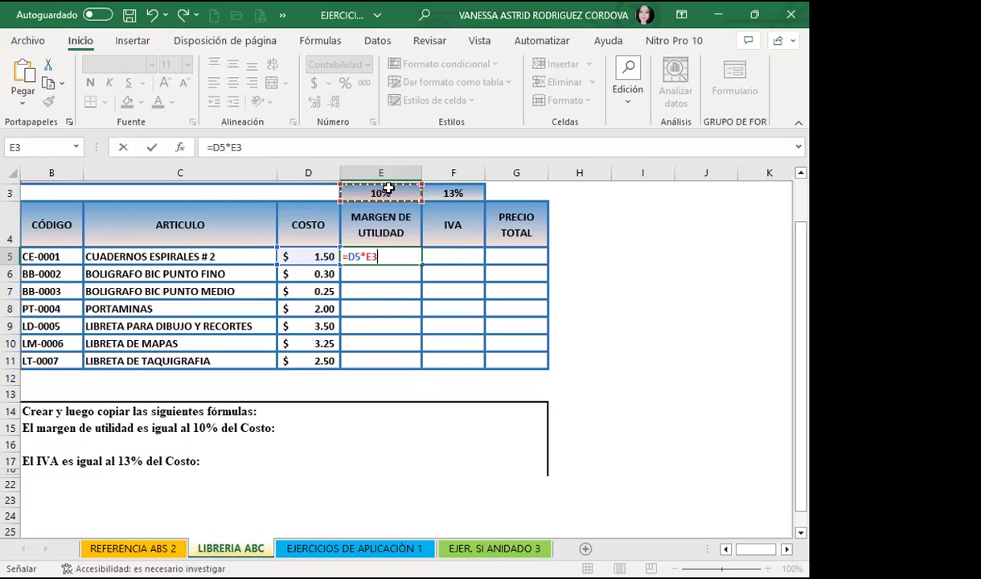
pyautogui.press('F4')
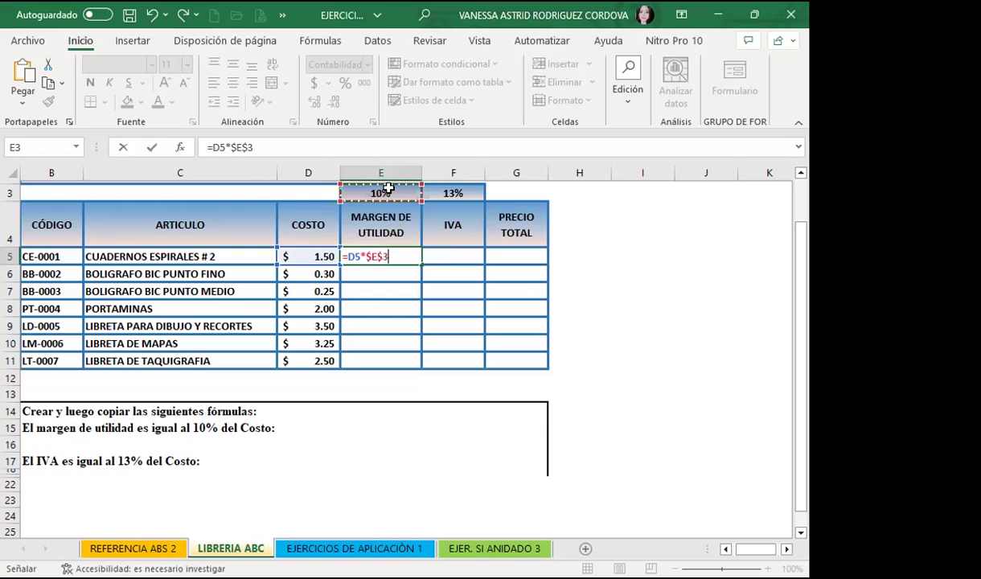
pyautogui.press('F4')
pyautogui.press('F4')
pyautogui.press('Return')
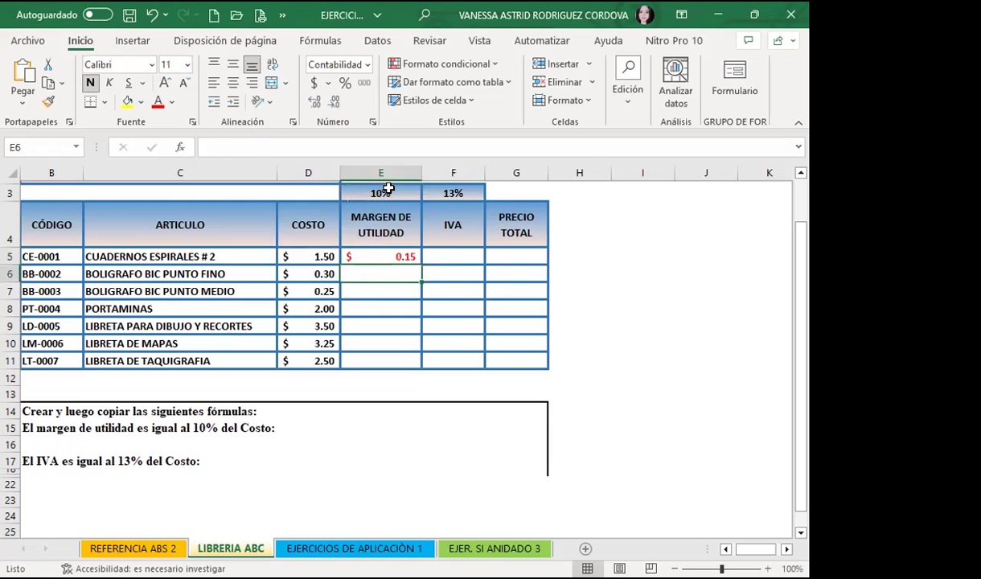
pyautogui.click(383, 254)
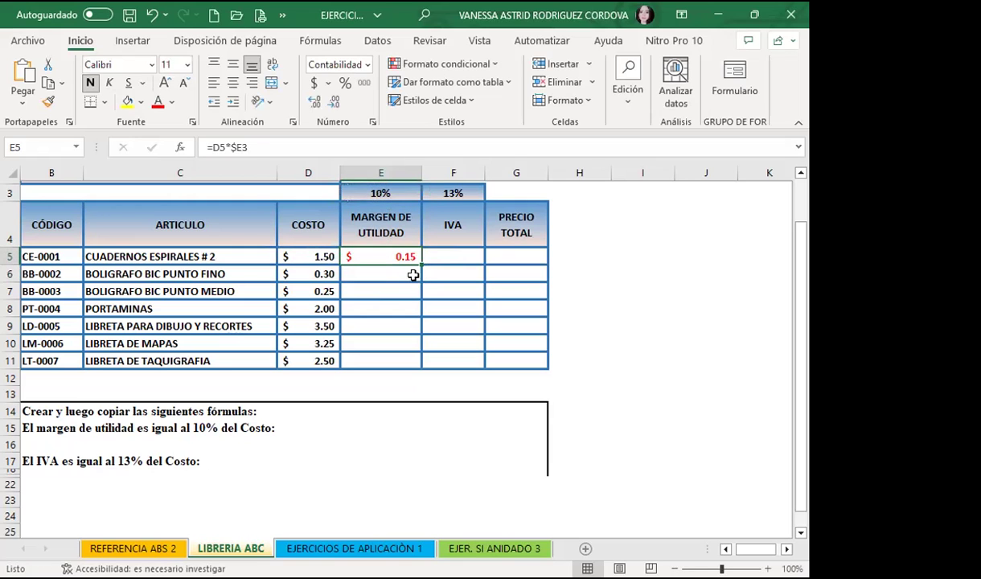
pyautogui.moveTo(421, 266); pyautogui.dragTo(403, 368)
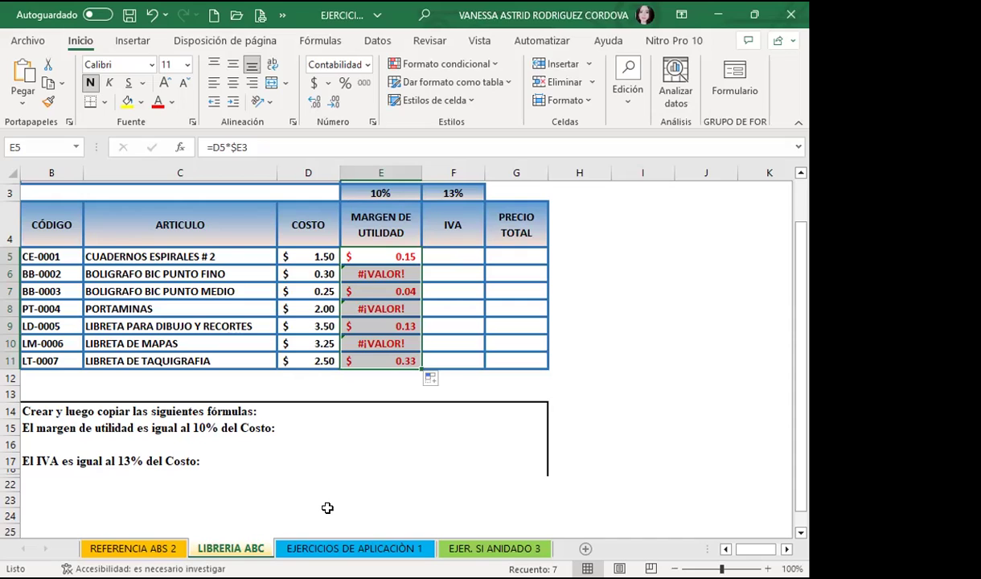
pyautogui.click(305, 492)
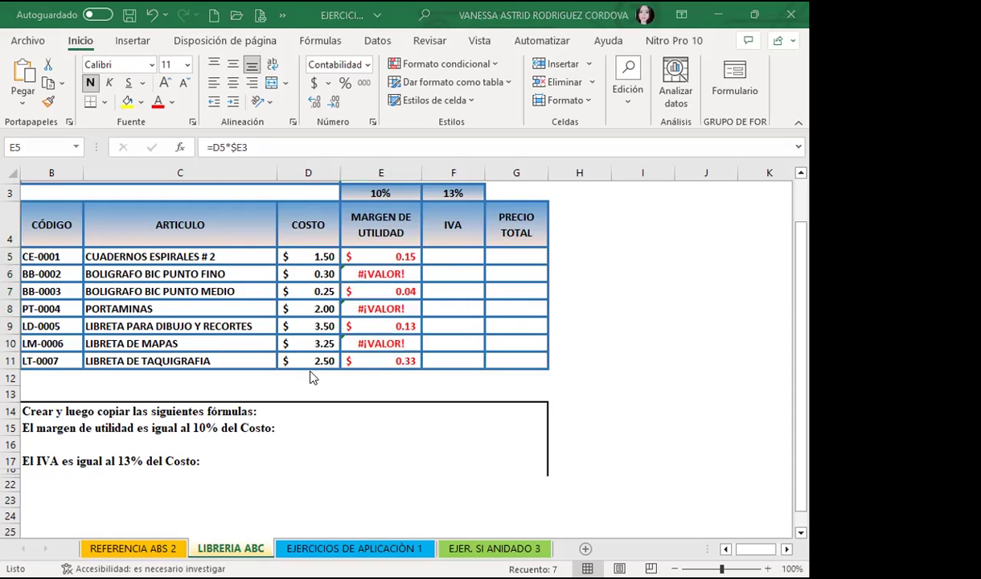
pyautogui.click(381, 274)
pyautogui.doubleClick(381, 274)
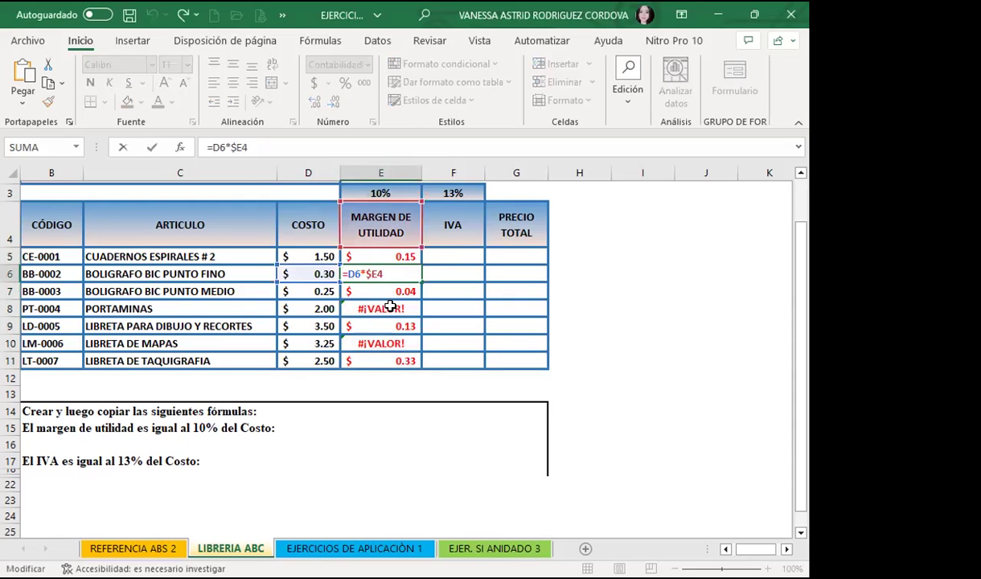
pyautogui.press('Return')
pyautogui.moveTo(378, 274); pyautogui.dragTo(384, 377)
pyautogui.press('Delete')
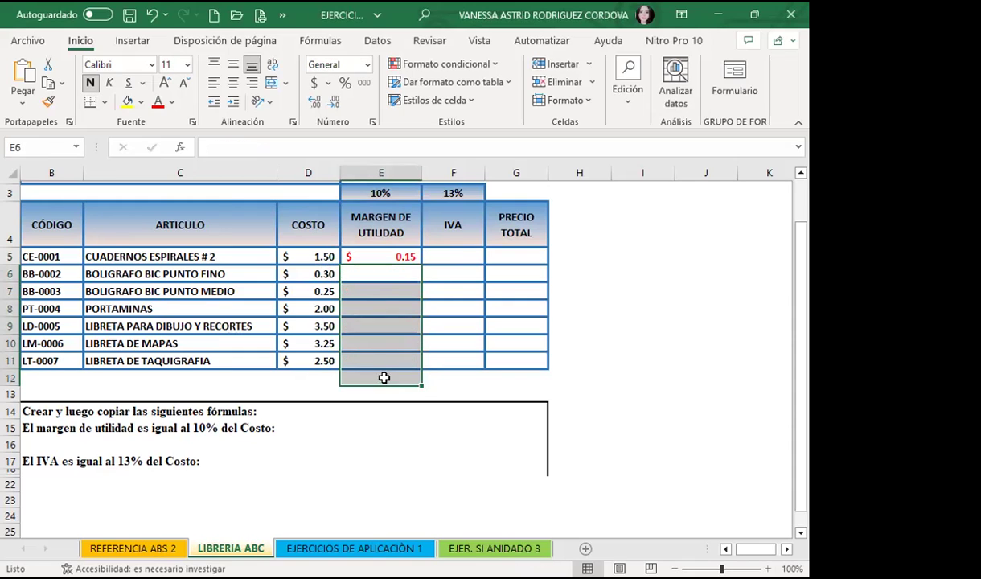
pyautogui.click(371, 256)
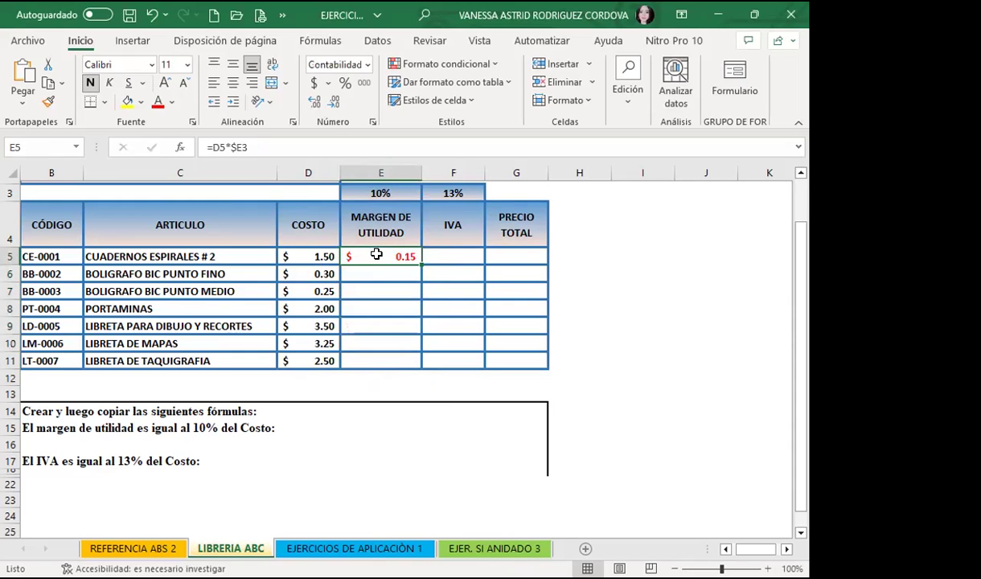
pyautogui.doubleClick(421, 265)
pyautogui.click(381, 274)
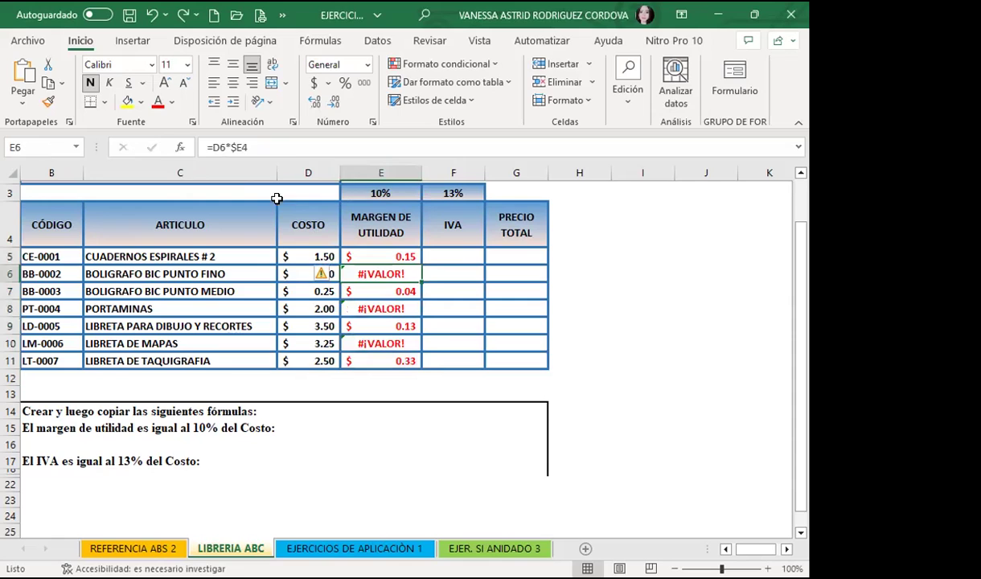
pyautogui.click(355, 245)
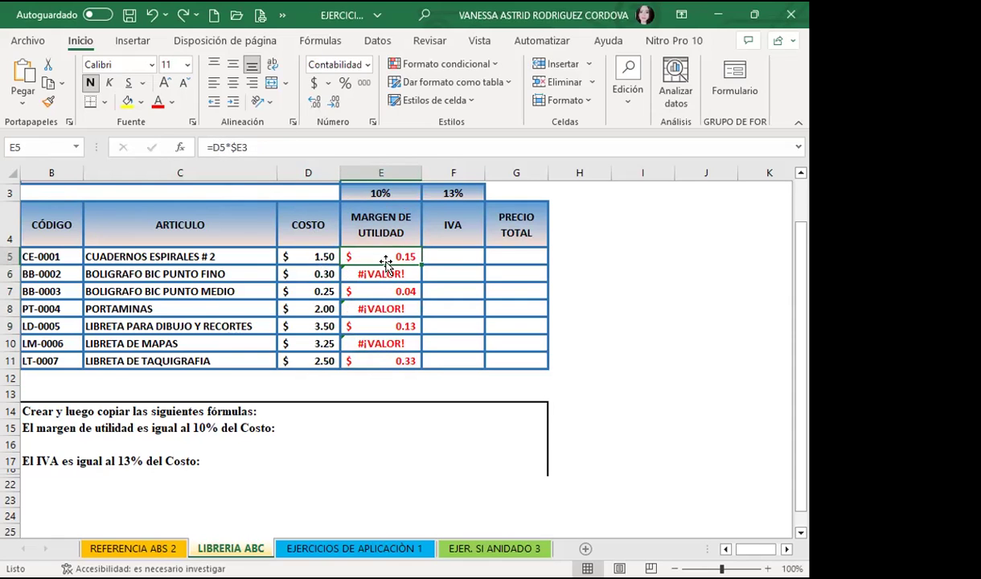
pyautogui.scroll(1, 378, 257)
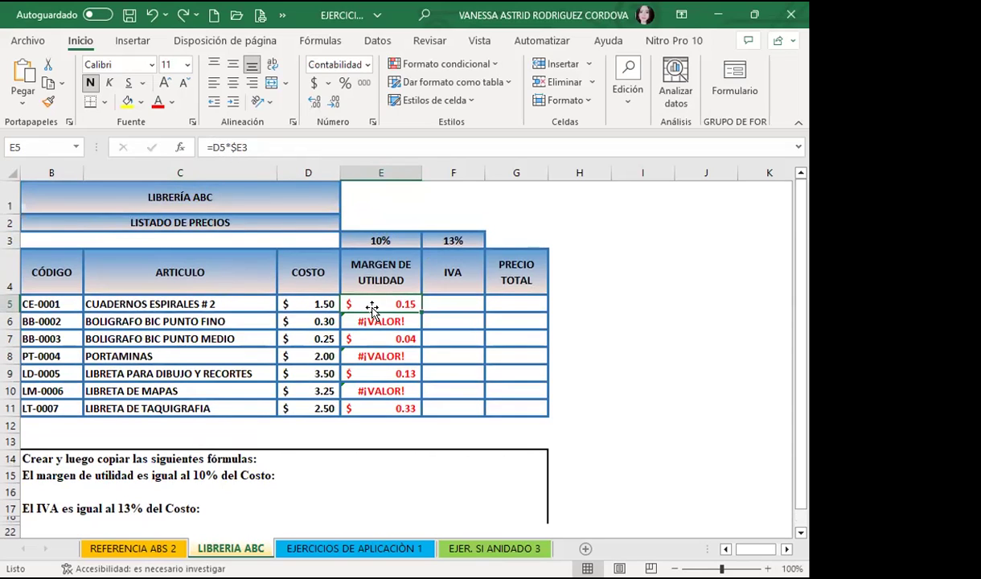
pyautogui.press('Down')
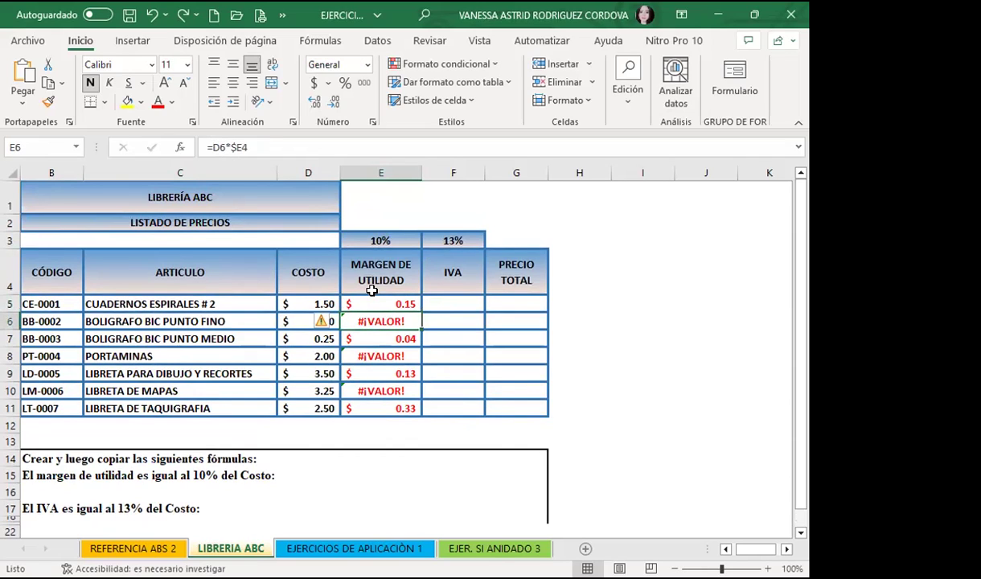
pyautogui.press('Down')
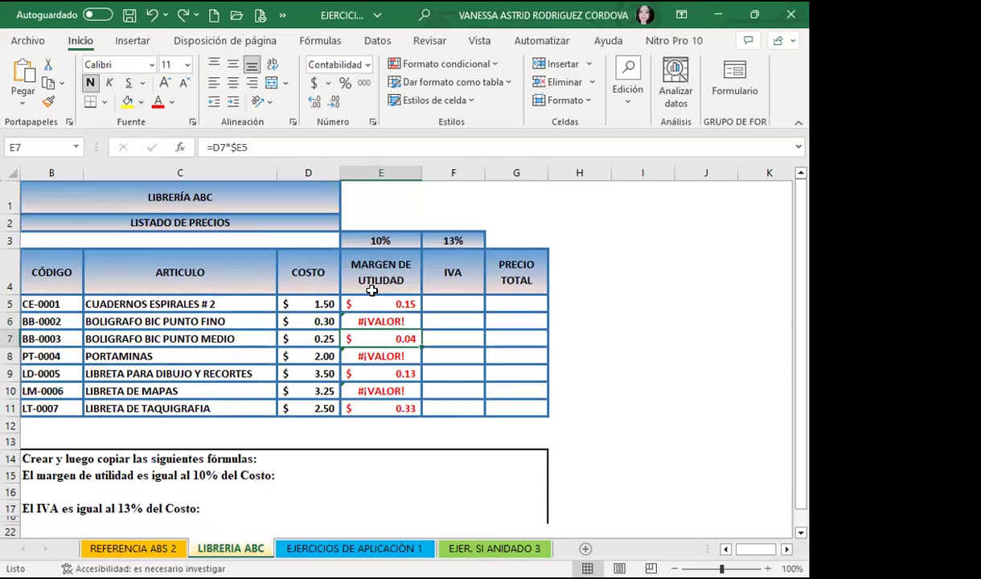
pyautogui.press('Down')
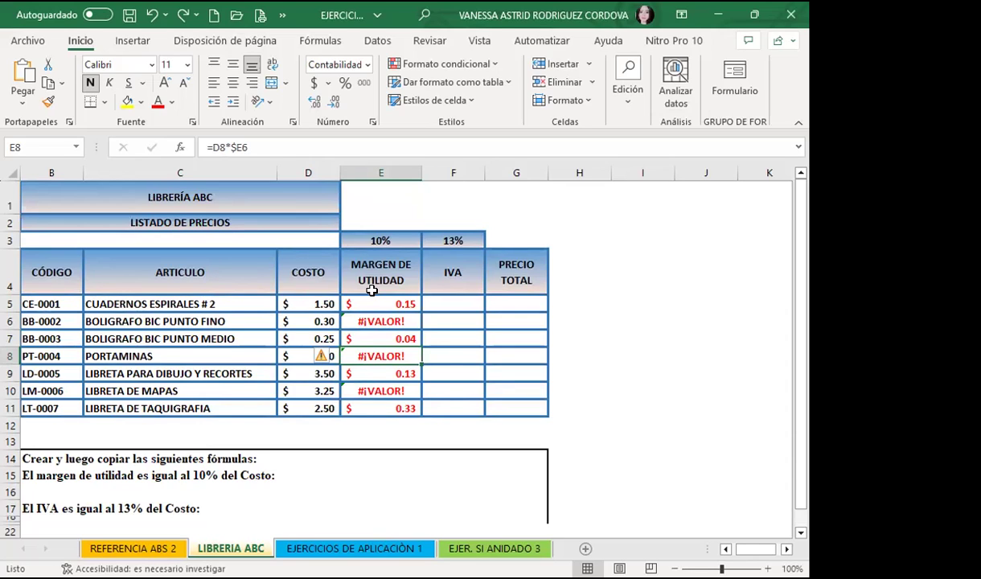
pyautogui.press('Down')
pyautogui.press('Down')
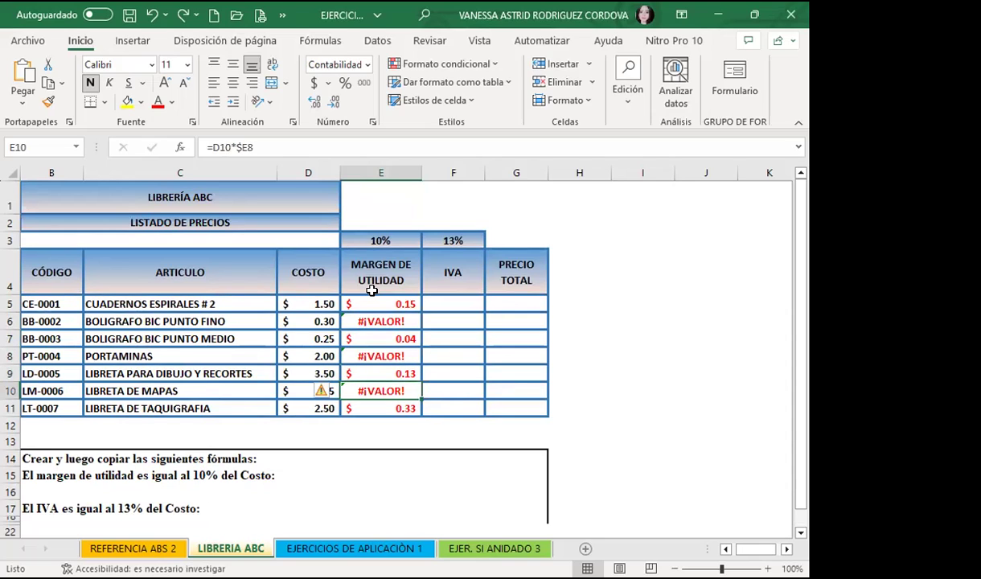
pyautogui.moveTo(381, 321); pyautogui.dragTo(381, 418)
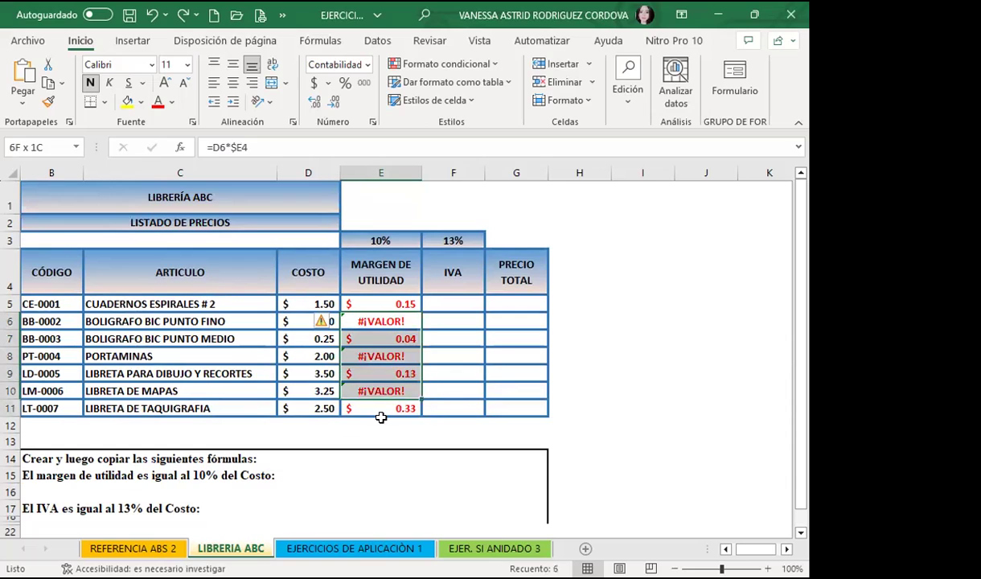
pyautogui.press('Delete')
# Correct the E5 margin formula so the rate reference becomes E$3.
pyautogui.click(378, 304)
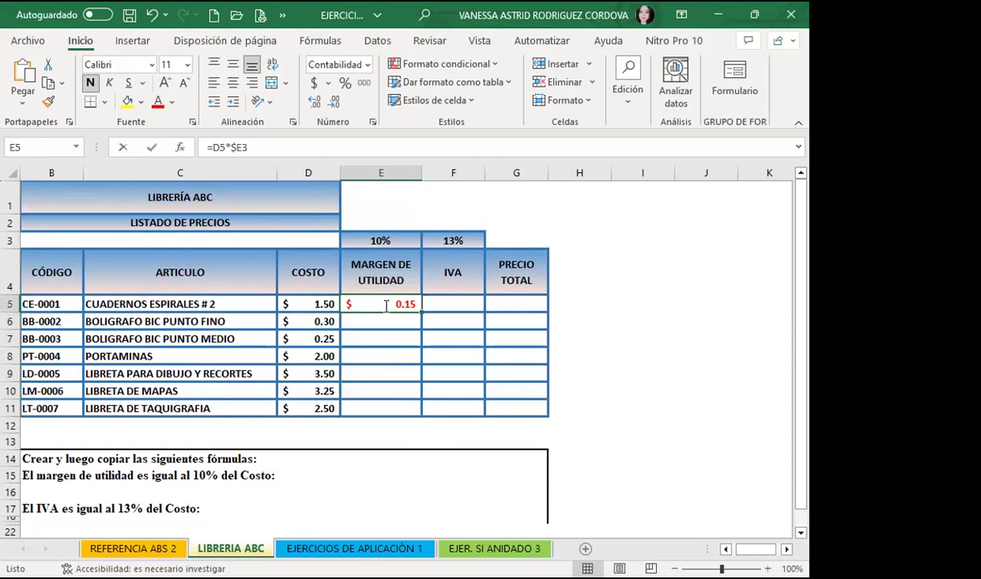
pyautogui.doubleClick(386, 304)
pyautogui.press('F4')
pyautogui.press('F4')
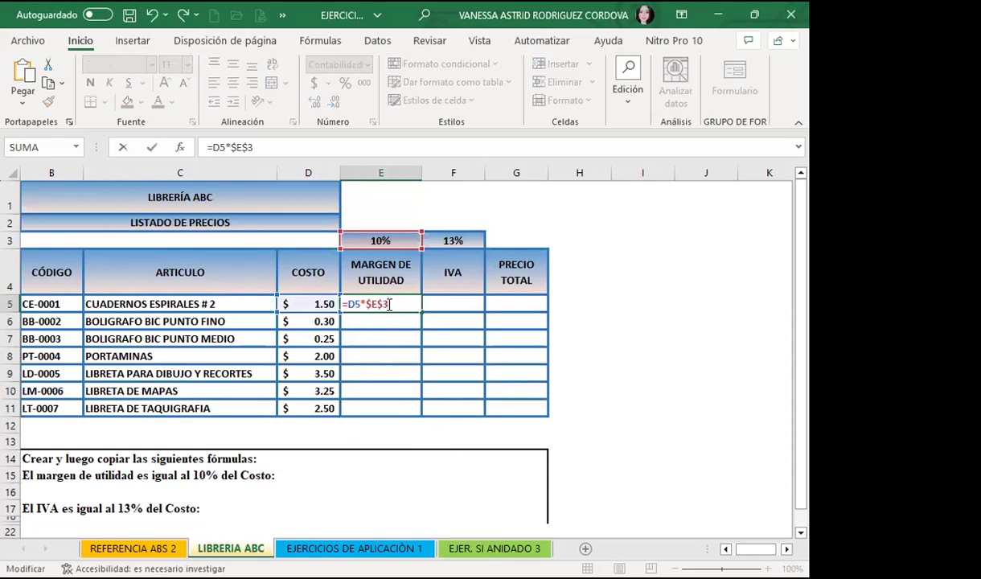
pyautogui.press('F4')
pyautogui.press('Return')
# Fill the margin formula down to E11 and check each copied formula row by row.
pyautogui.click(388, 304)
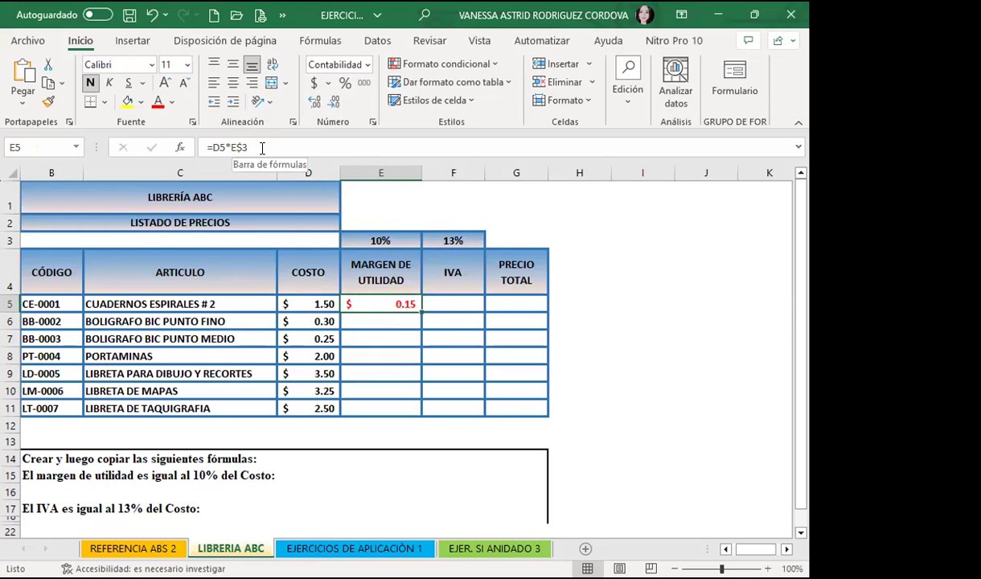
pyautogui.moveTo(419, 312); pyautogui.dragTo(410, 407)
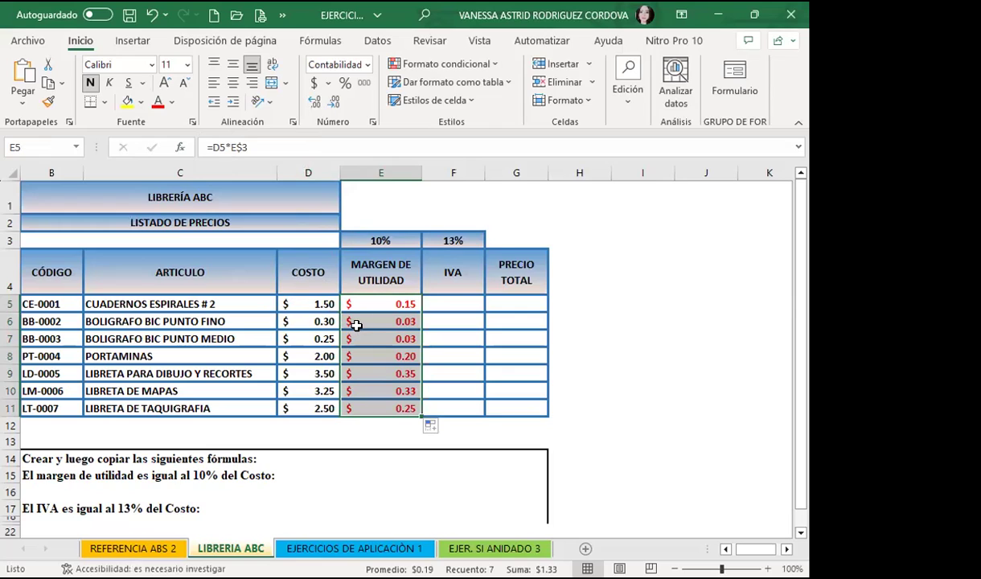
pyautogui.click(347, 320)
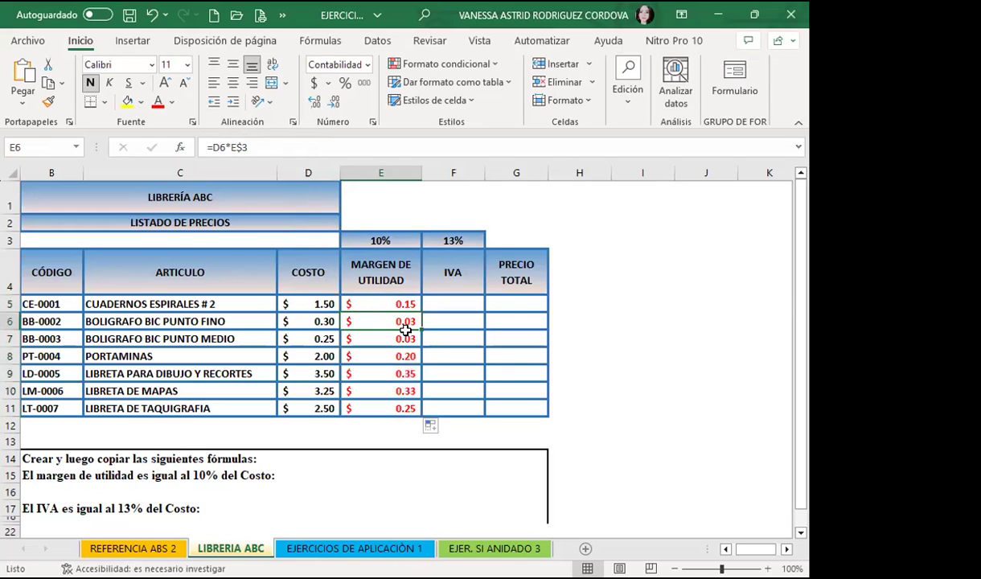
pyautogui.click(365, 303)
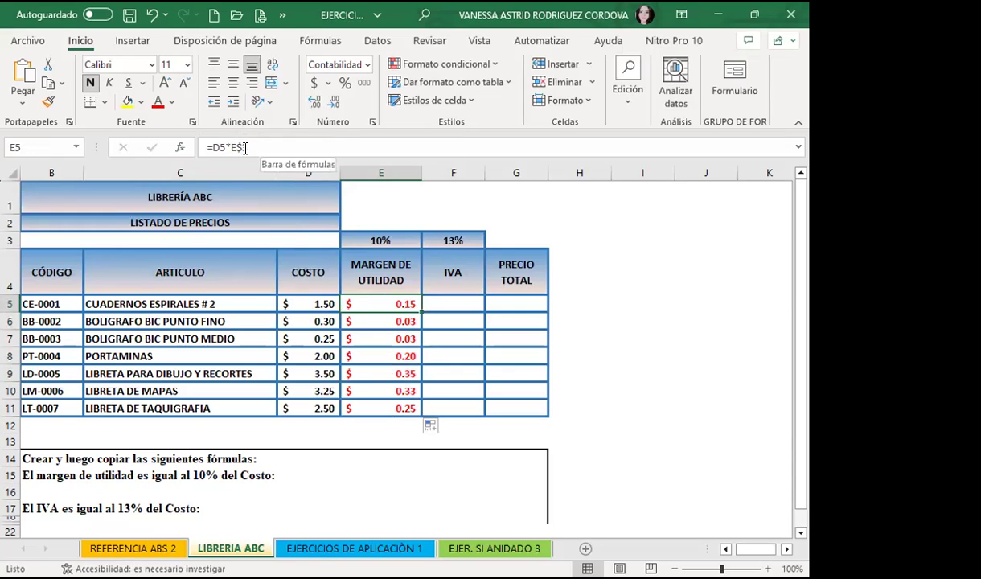
pyautogui.press('Down')
pyautogui.press('Down')
pyautogui.press('Down')
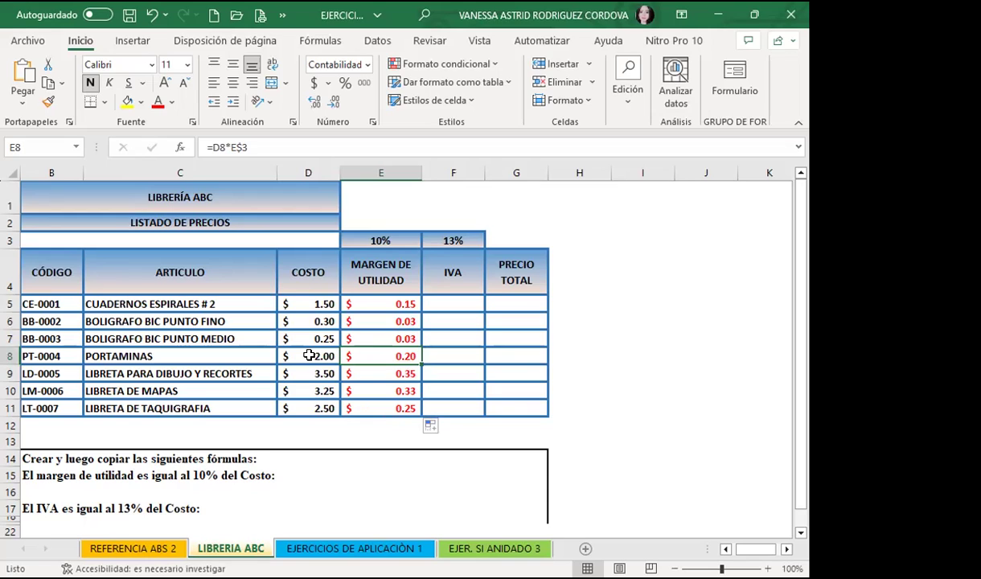
pyautogui.press('Down')
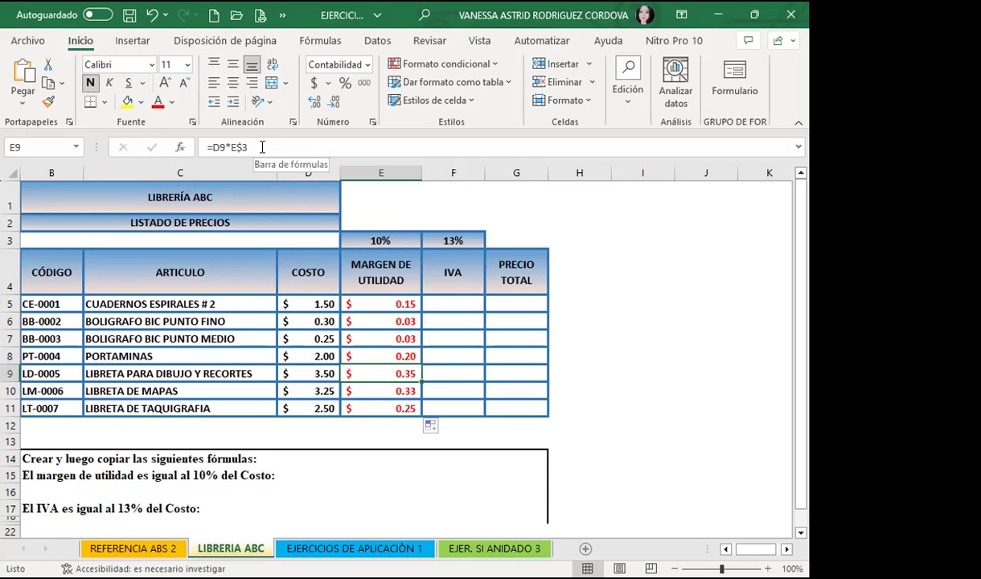
pyautogui.press('Down')
pyautogui.press('Down')
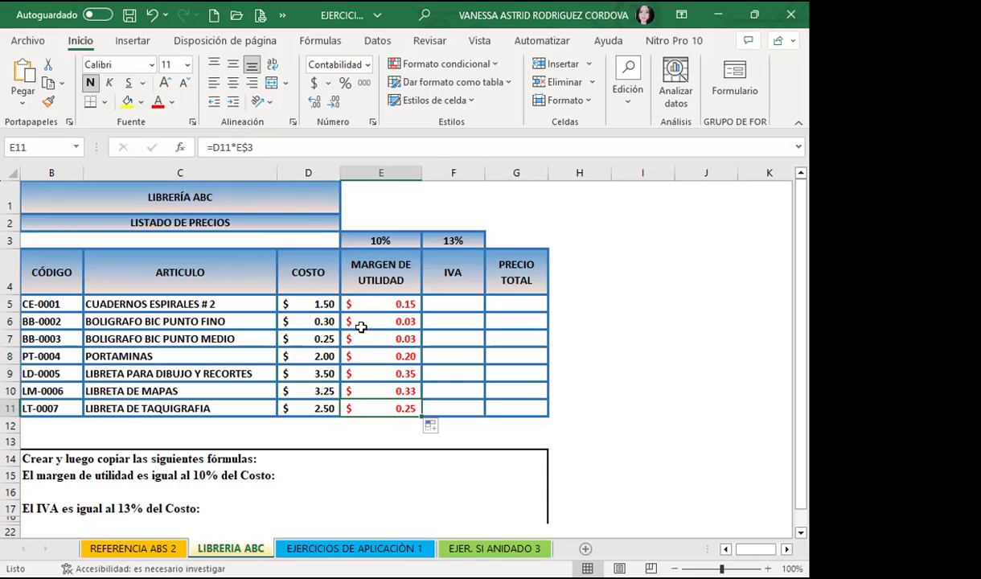
pyautogui.click(426, 304)
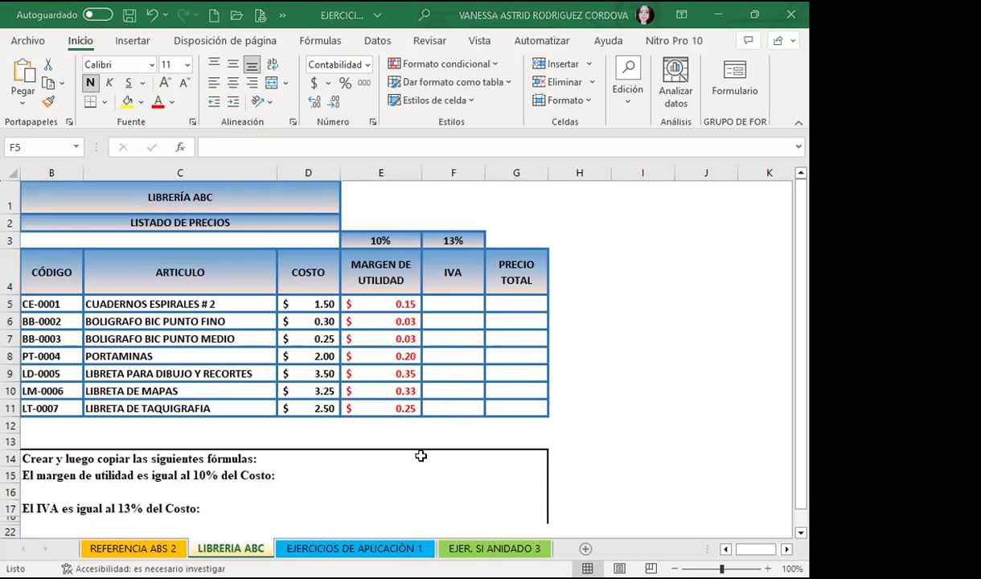
pyautogui.click(442, 301)
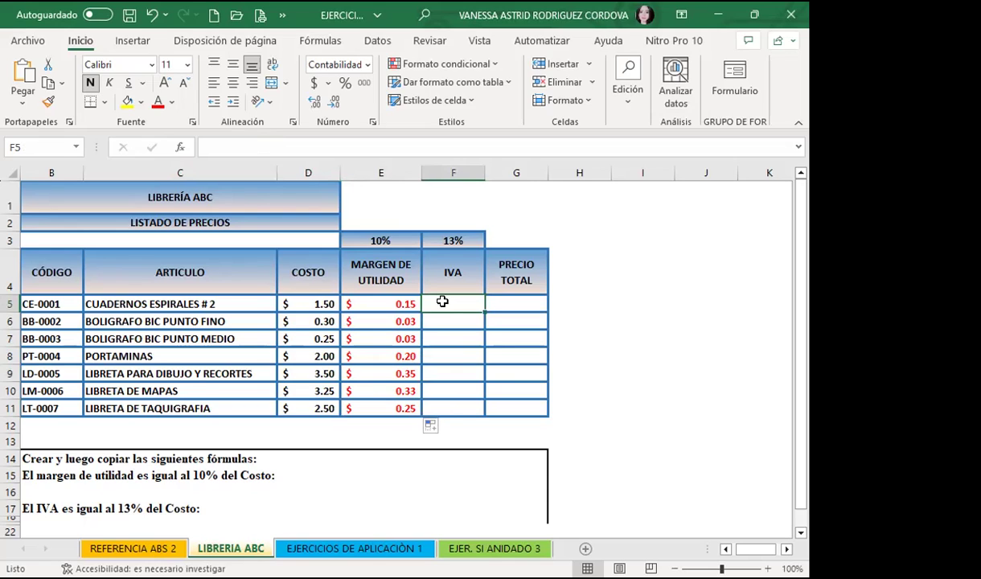
# Begin the IVA formula in F5 as =D5, referencing the first cost.
pyautogui.write('=')
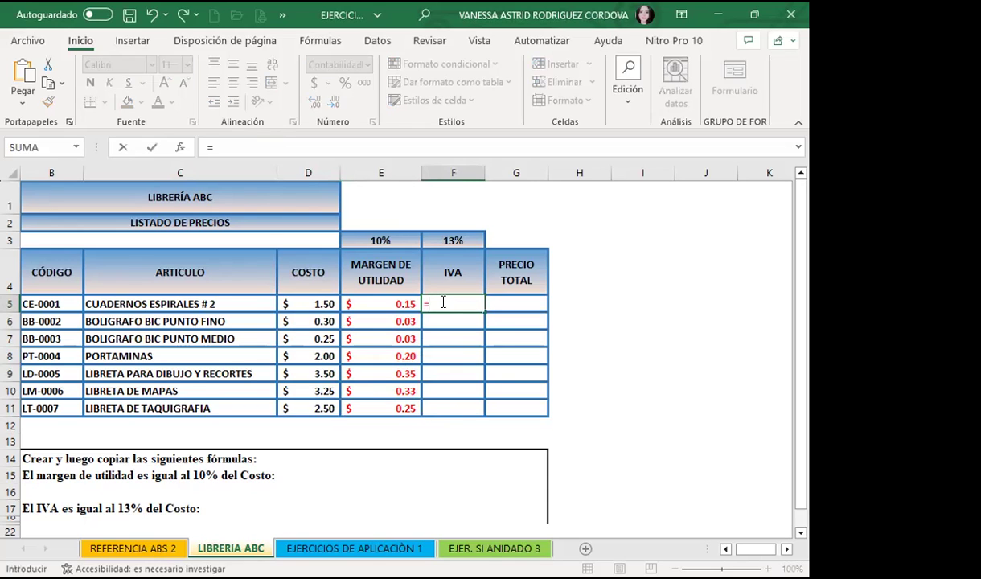
pyautogui.click(314, 302)
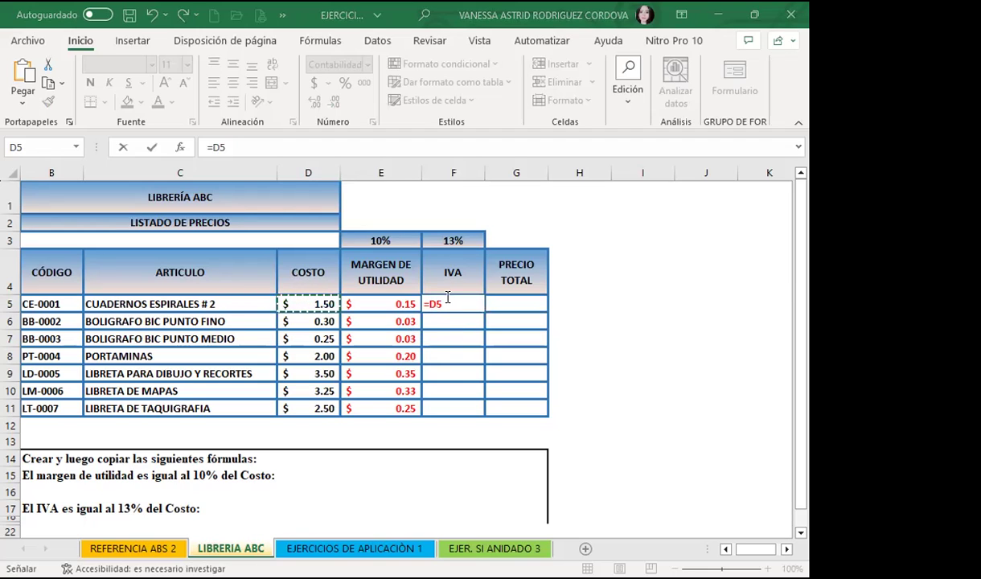
# Build the F5 IVA formula as =$D5*F$3 using the 13% rate.
pyautogui.press('F4')
pyautogui.press('F4')
pyautogui.press('F4')
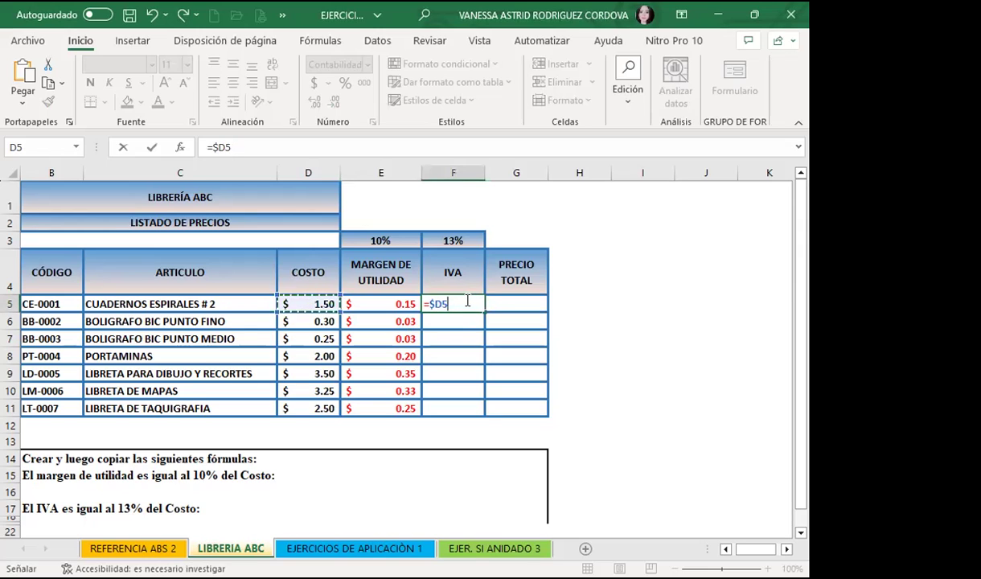
pyautogui.write('*')
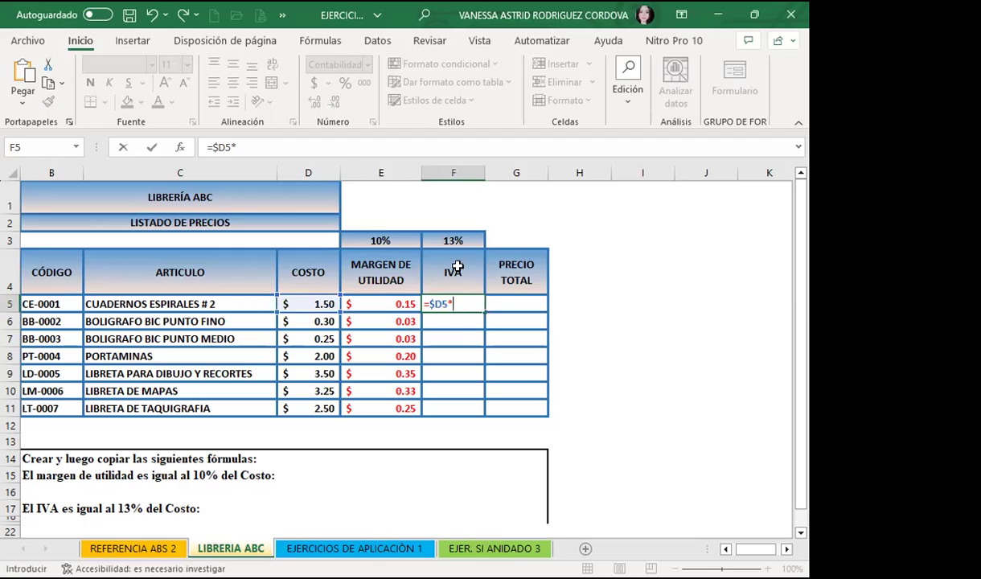
pyautogui.click(472, 238)
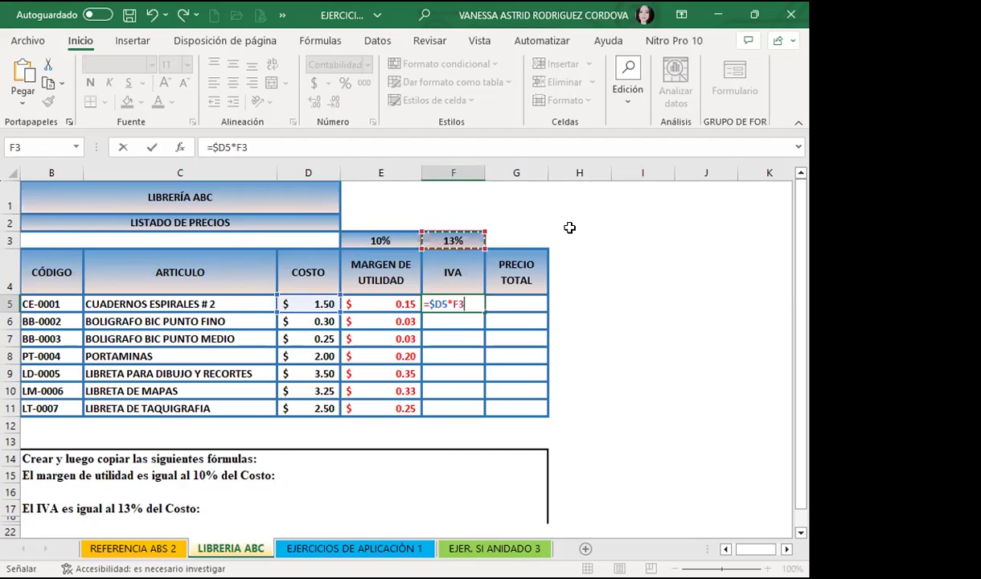
pyautogui.press('F4')
pyautogui.press('F4')
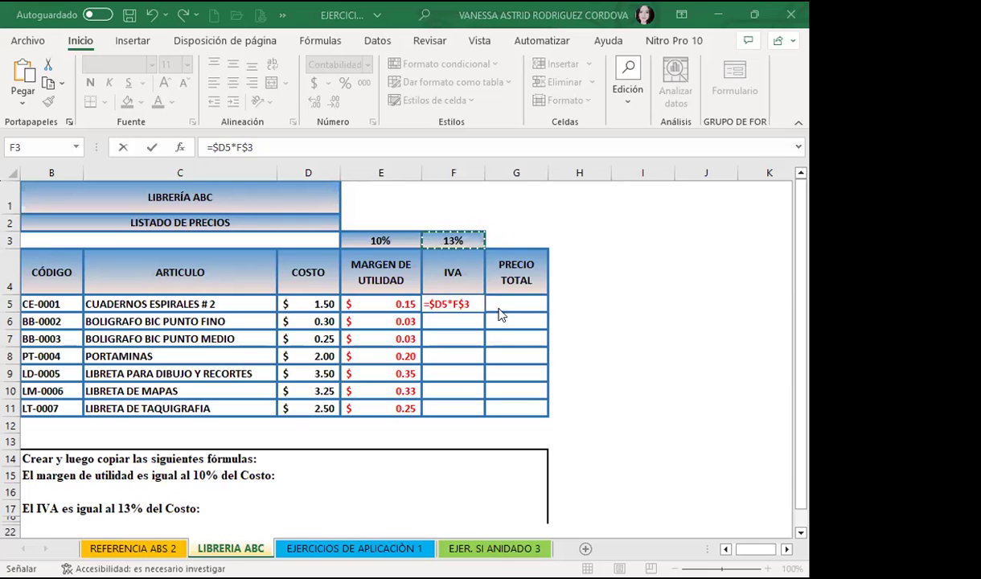
# Confirm the F5 IVA formula and fill it down through F11.
pyautogui.press('Return')
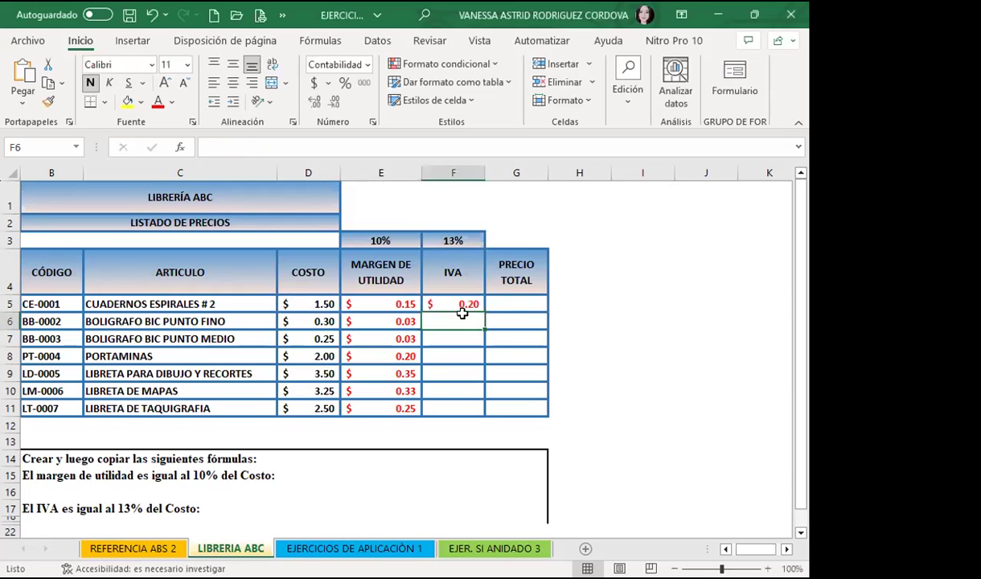
pyautogui.click(449, 304)
pyautogui.moveTo(484, 311); pyautogui.dragTo(485, 409)
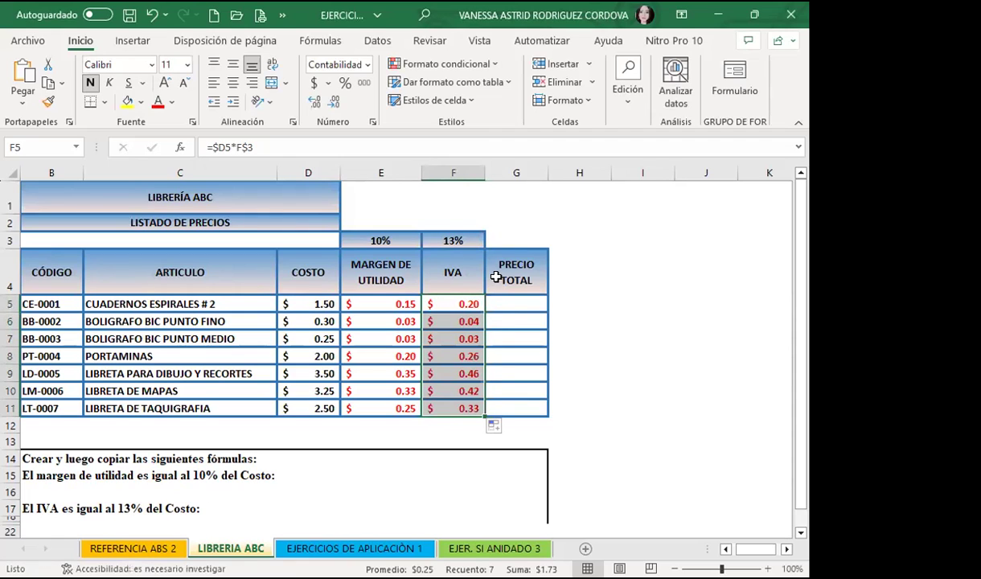
# Check the column D costs and the copied formulas in E7 and F6.
pyautogui.click(300, 297)
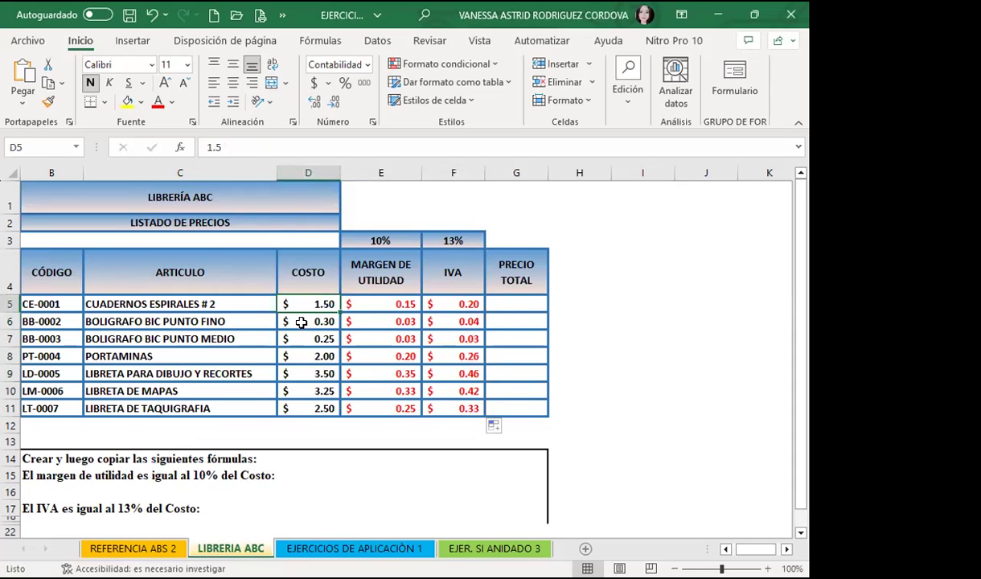
pyautogui.click(301, 322)
pyautogui.click(303, 338)
pyautogui.click(298, 355)
pyautogui.click(377, 338)
pyautogui.click(440, 321)
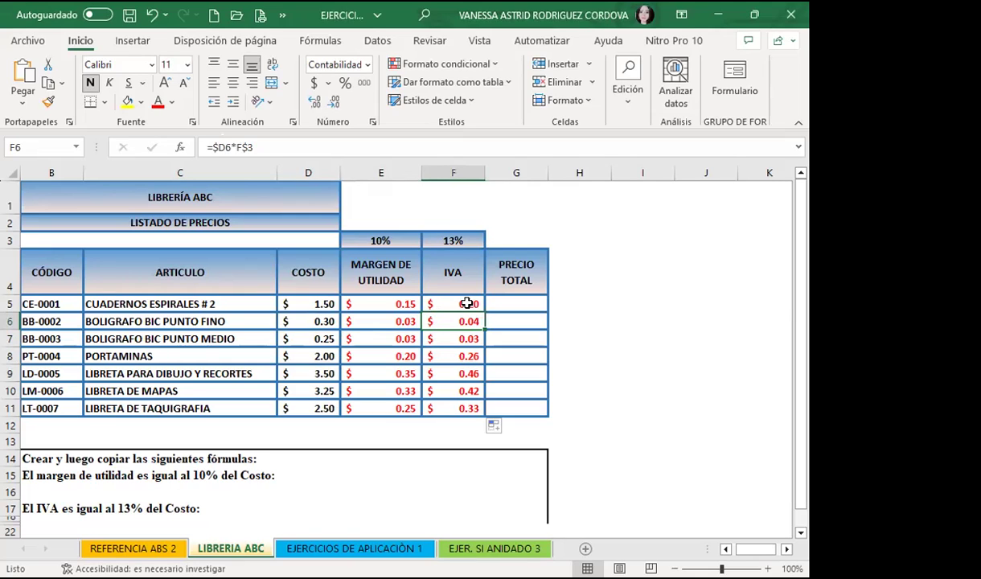
pyautogui.click(279, 267)
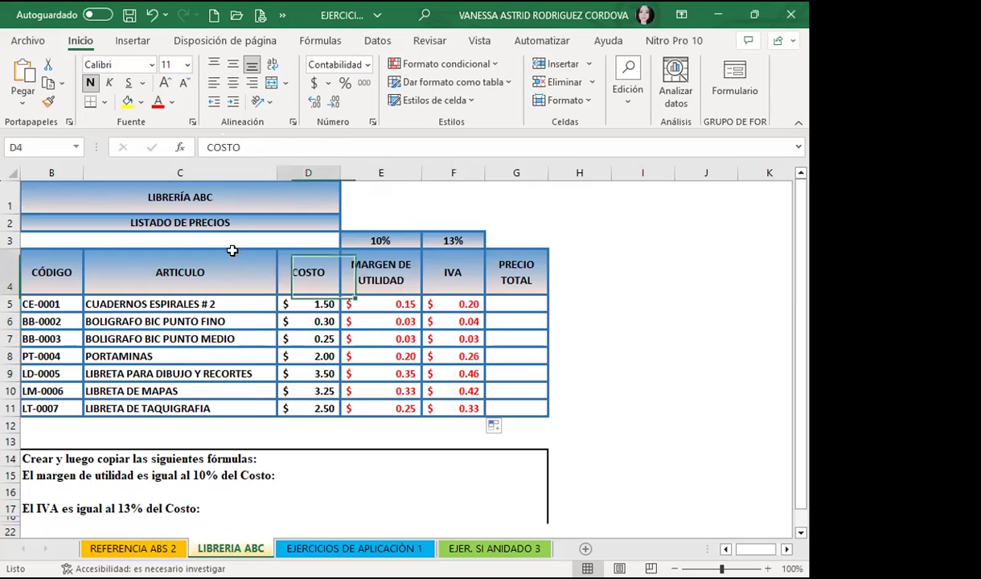
pyautogui.click(41, 169)
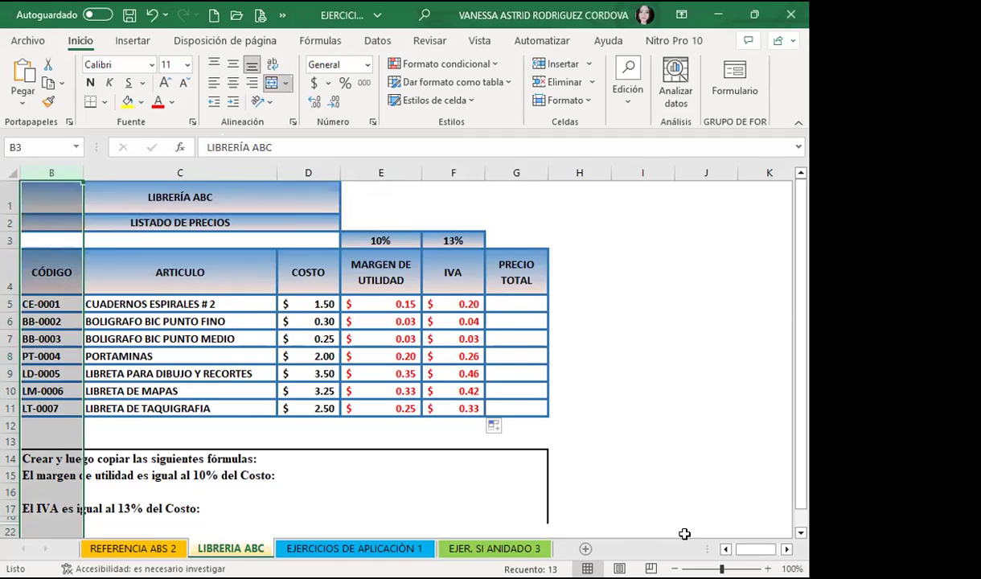
pyautogui.hscroll(-1, 652, 509)
pyautogui.click(53, 224)
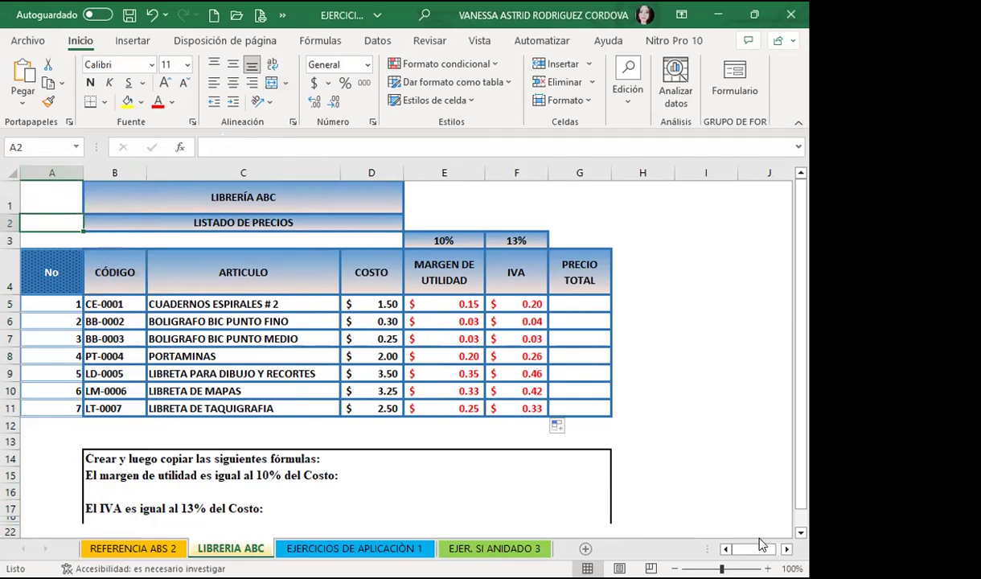
pyautogui.hscroll(1, 724, 514)
pyautogui.click(457, 304)
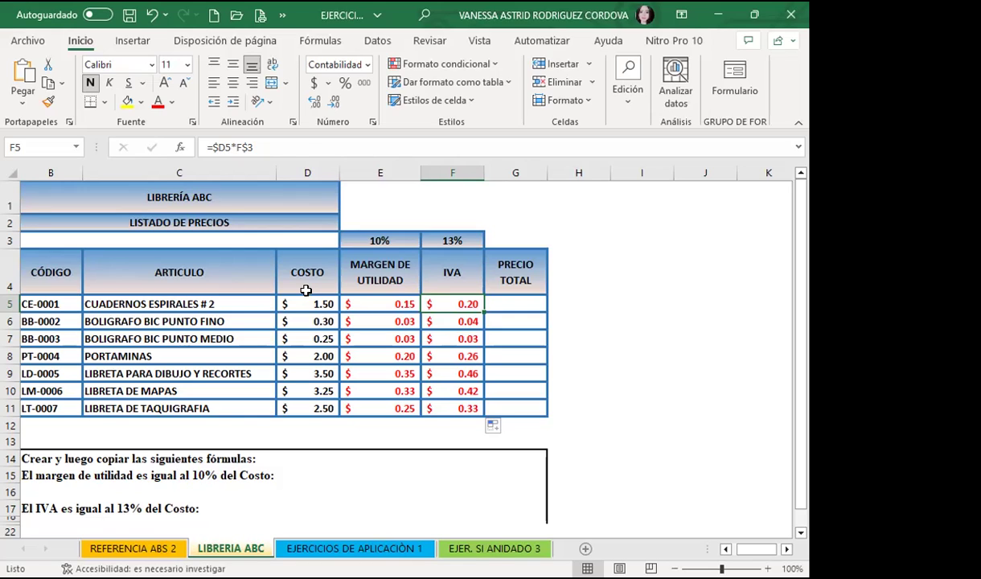
# Start a formula with an equals sign in G5 under PRECIO TOTAL.
pyautogui.click(519, 303)
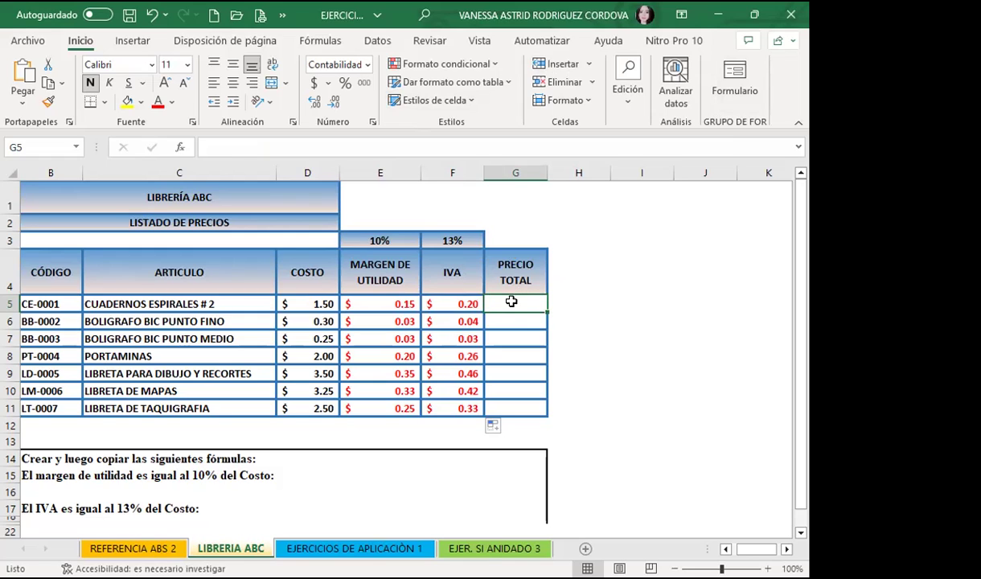
pyautogui.write('=')
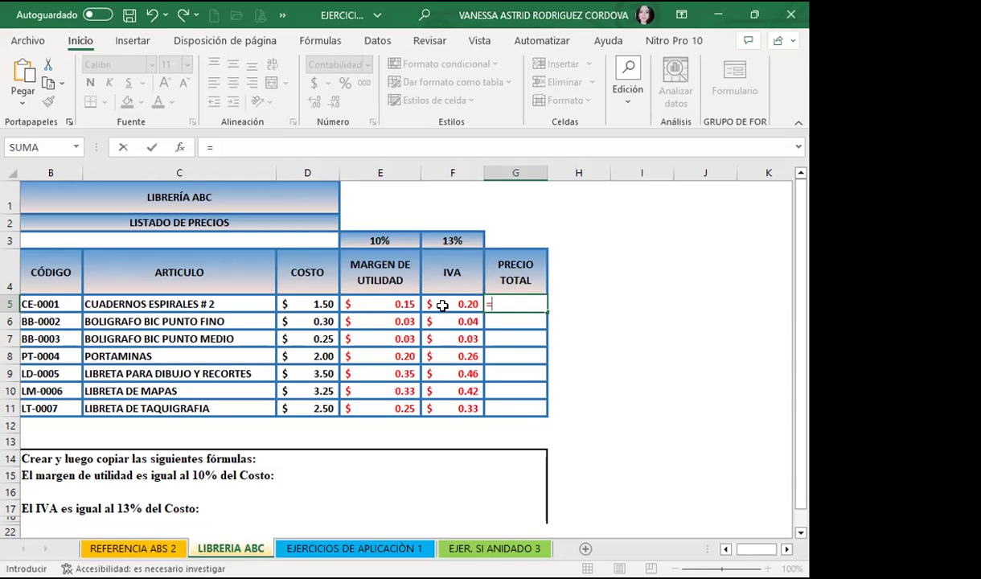
# Enter =$D5+$E5+$F5 in G5, summing cost, margin and IVA with column-locked references.
pyautogui.click(309, 303)
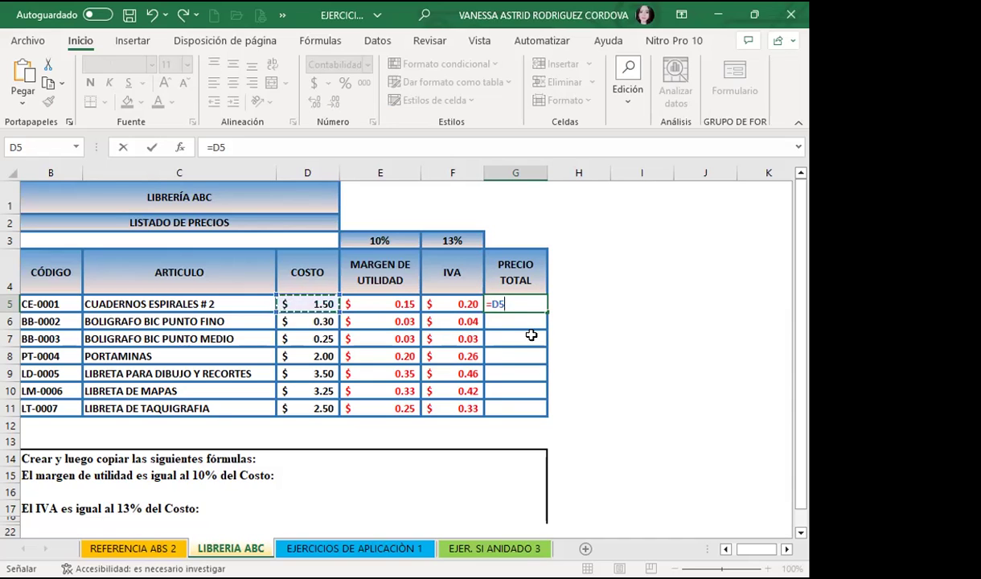
pyautogui.press('F4')
pyautogui.press('F4')
pyautogui.press('F4')
pyautogui.write('$D5+')
pyautogui.click(392, 303)
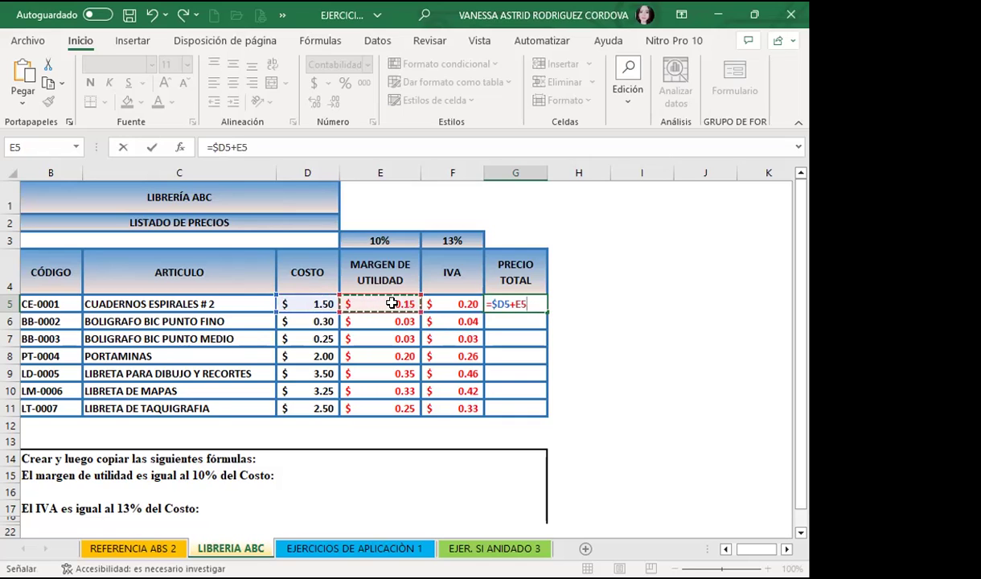
pyautogui.press('F4')
pyautogui.press('F4')
pyautogui.press('F4')
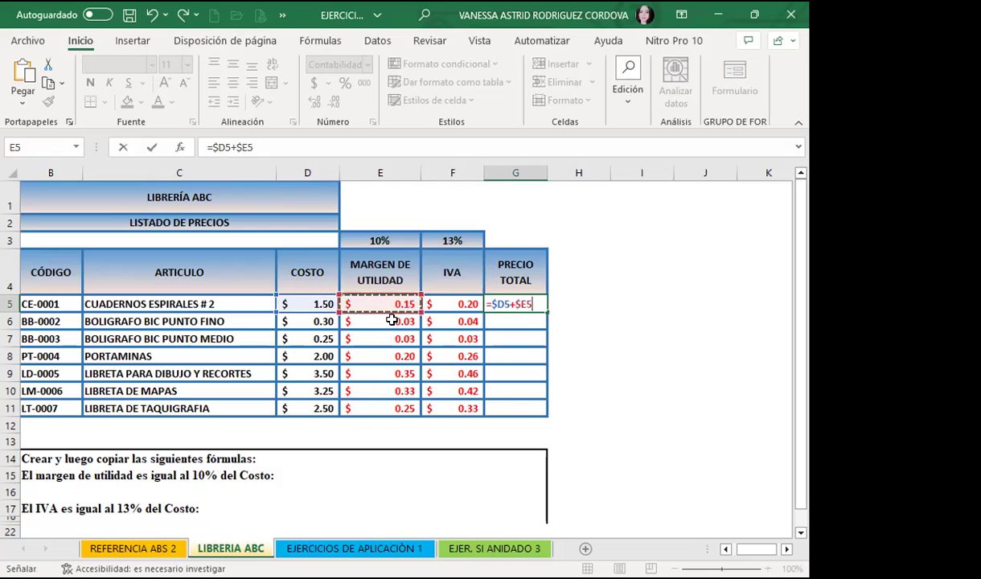
pyautogui.write('+')
pyautogui.click(446, 303)
pyautogui.press('F4')
pyautogui.press('F4')
pyautogui.press('F4')
pyautogui.press('Return')
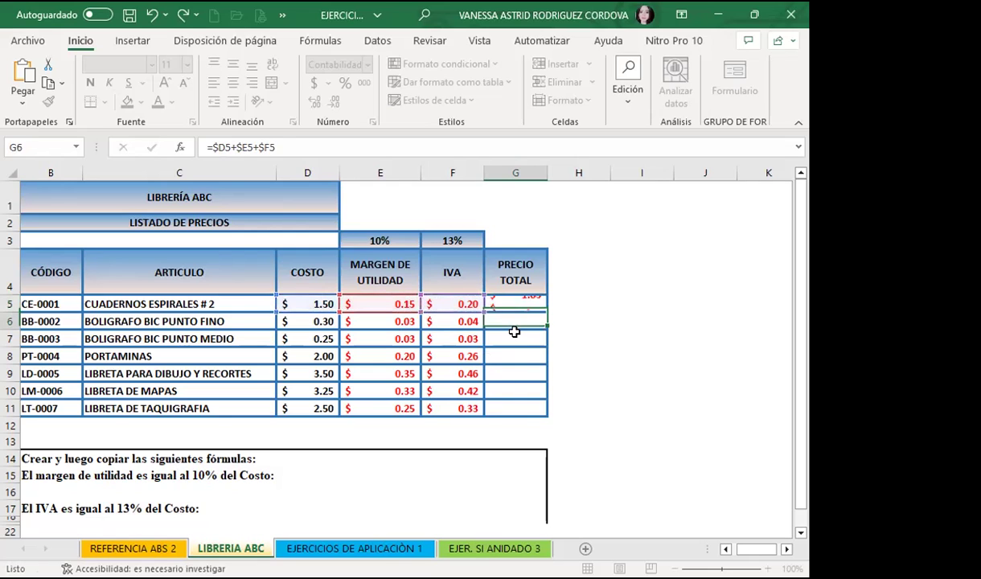
pyautogui.click(497, 307)
# Fill the total formula down to G11, then review the G5, F5 and E5 formulas.
pyautogui.moveTo(548, 311); pyautogui.dragTo(547, 409)
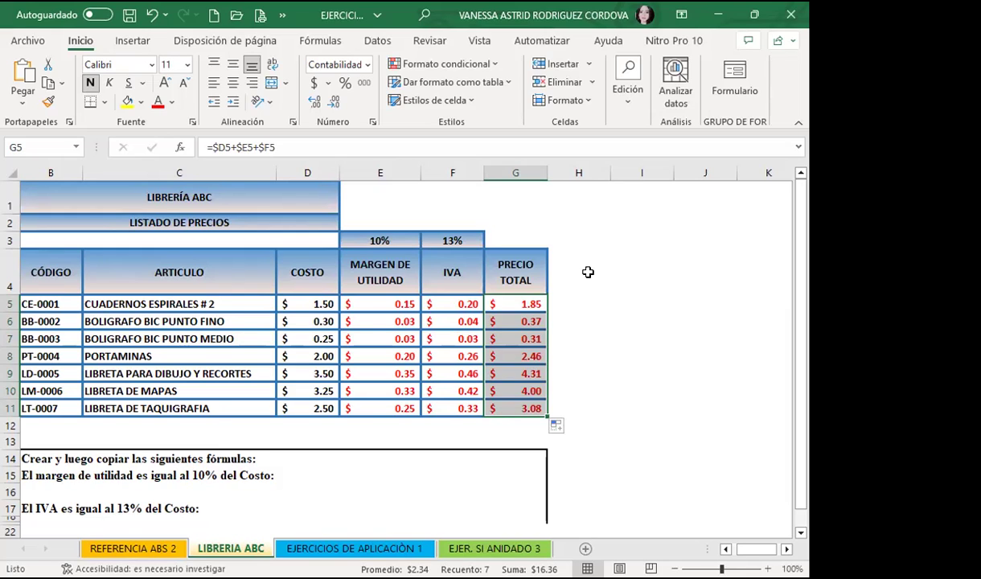
pyautogui.click(502, 300)
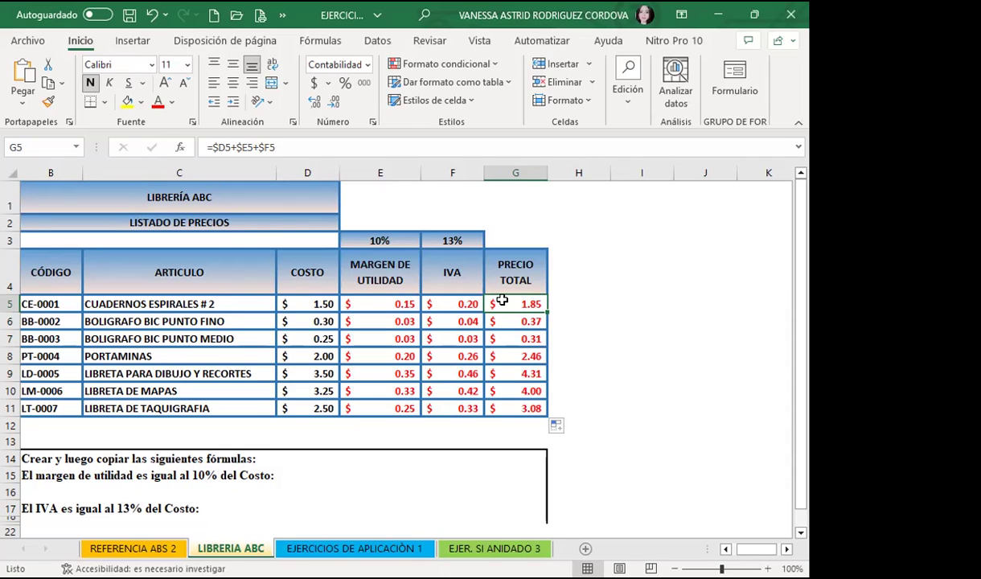
pyautogui.click(452, 301)
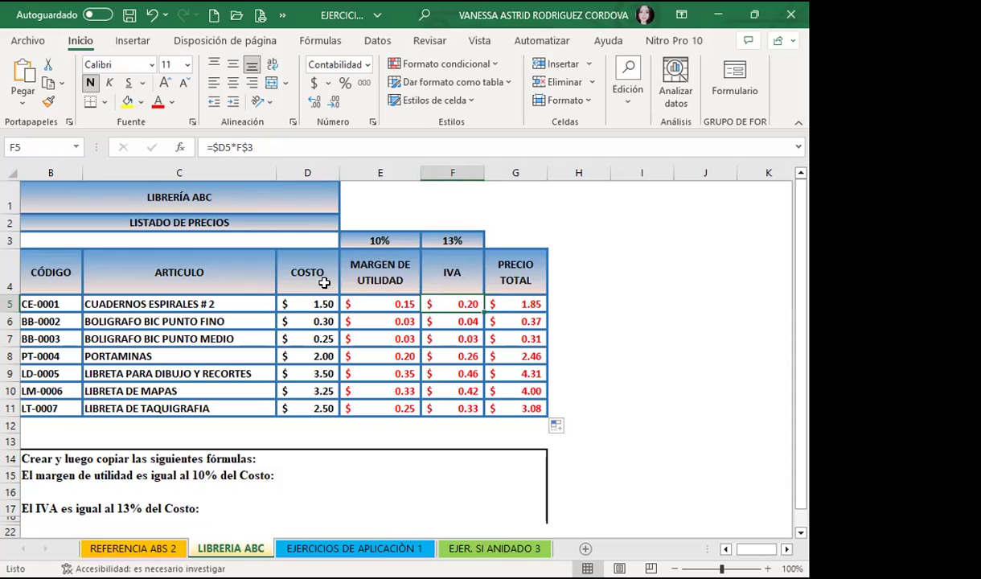
pyautogui.click(362, 301)
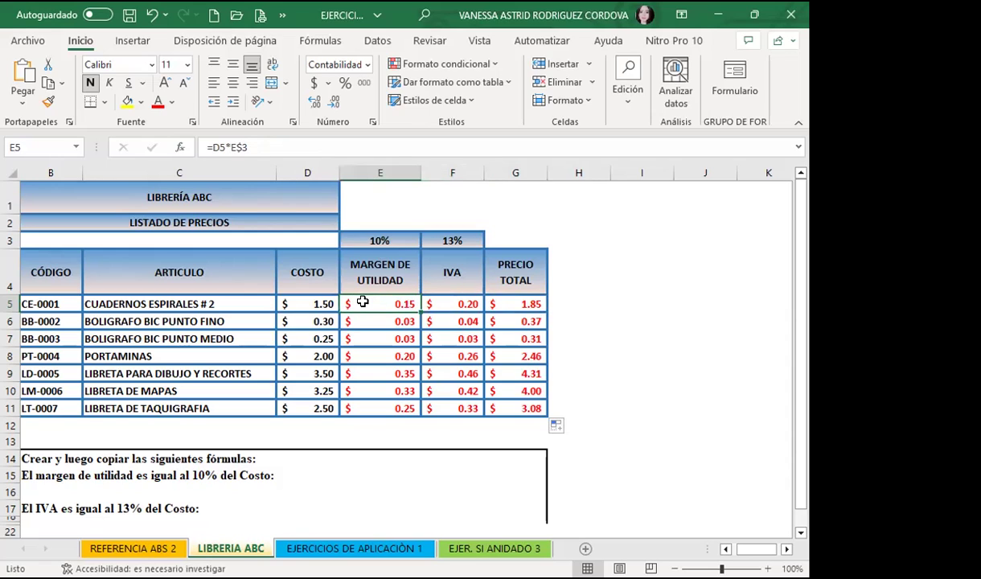
pyautogui.click(518, 303)
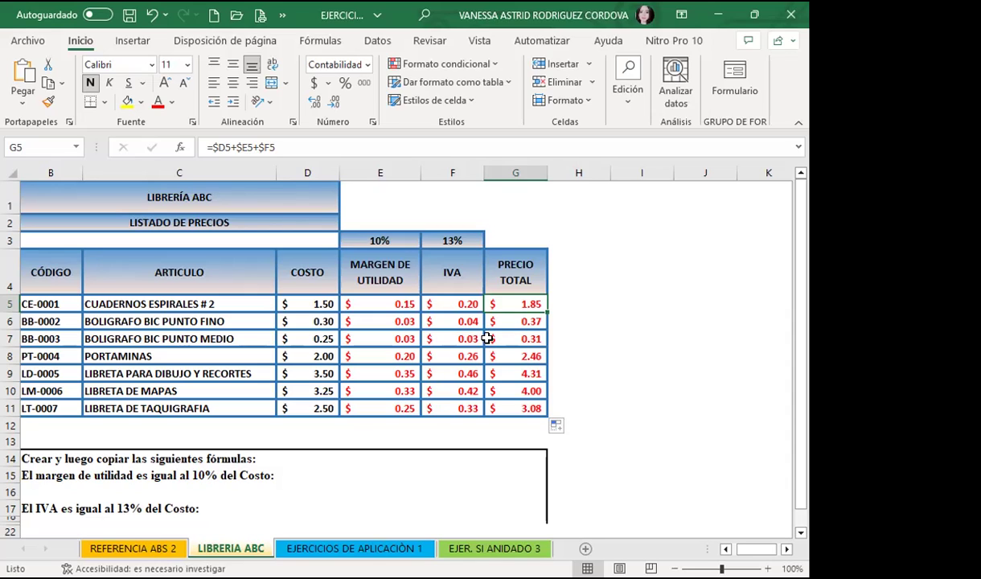
pyautogui.press('Left')
pyautogui.press('Left')
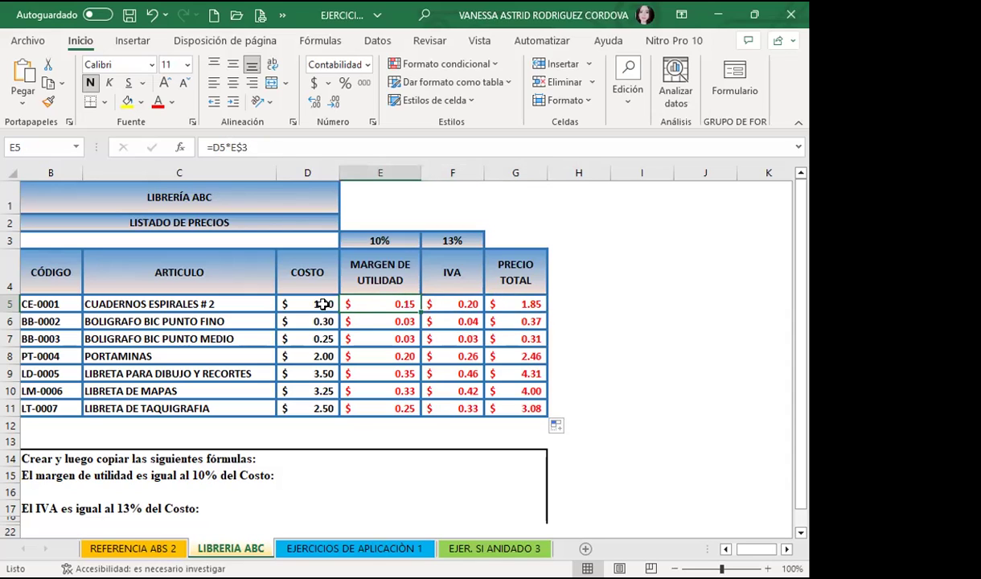
pyautogui.click(566, 304)
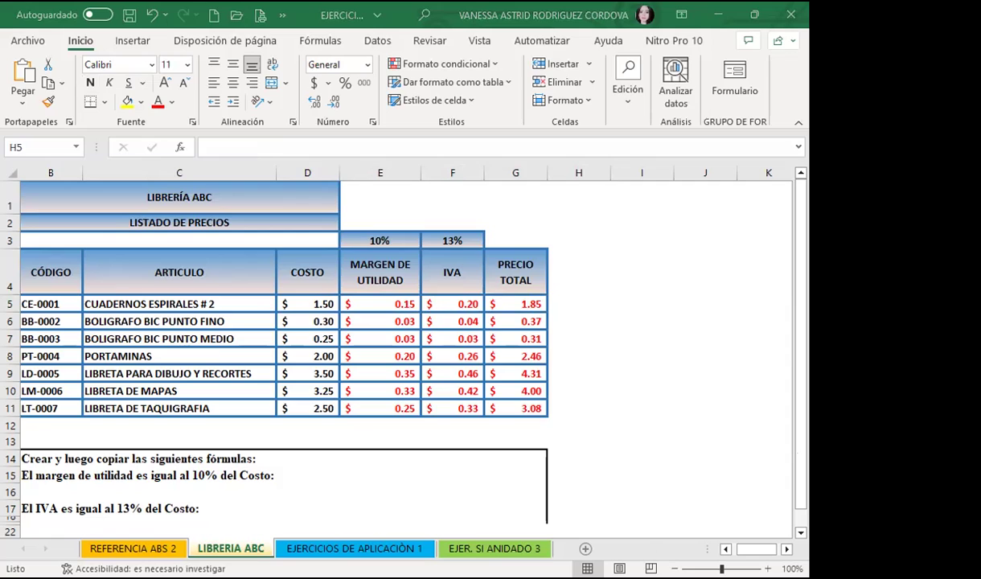
# Switch to the EJERCICIOS DE APLICACIÓN 1 payroll sheet and inspect the AFP and ISSS cells.
pyautogui.hotkey('ctrl', 'pagedown')
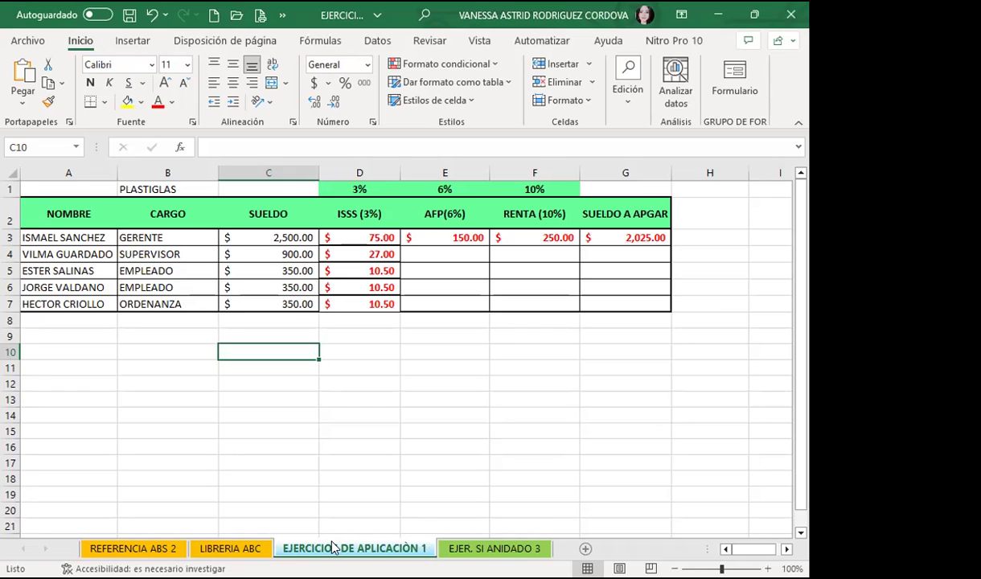
pyautogui.click(432, 251)
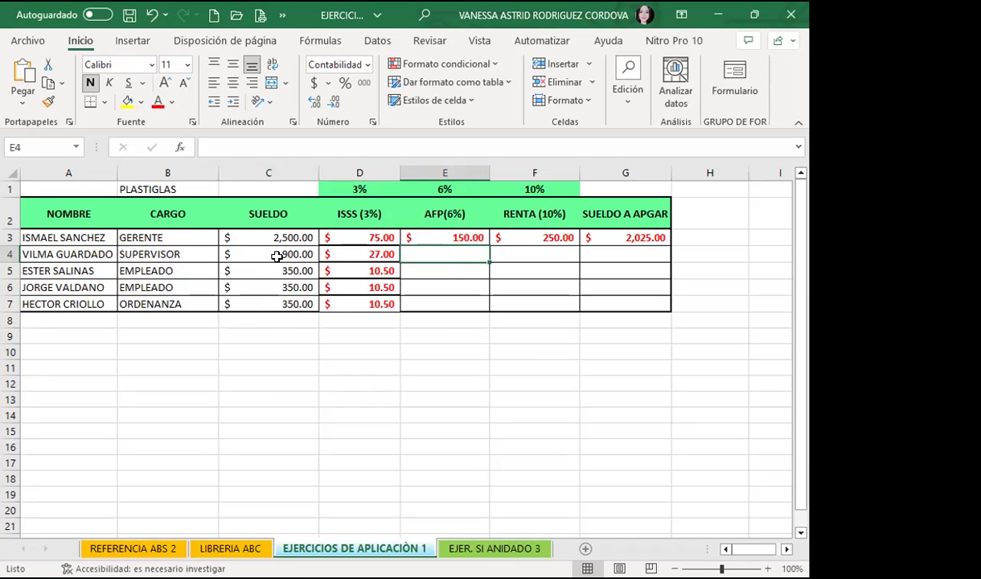
pyautogui.click(354, 254)
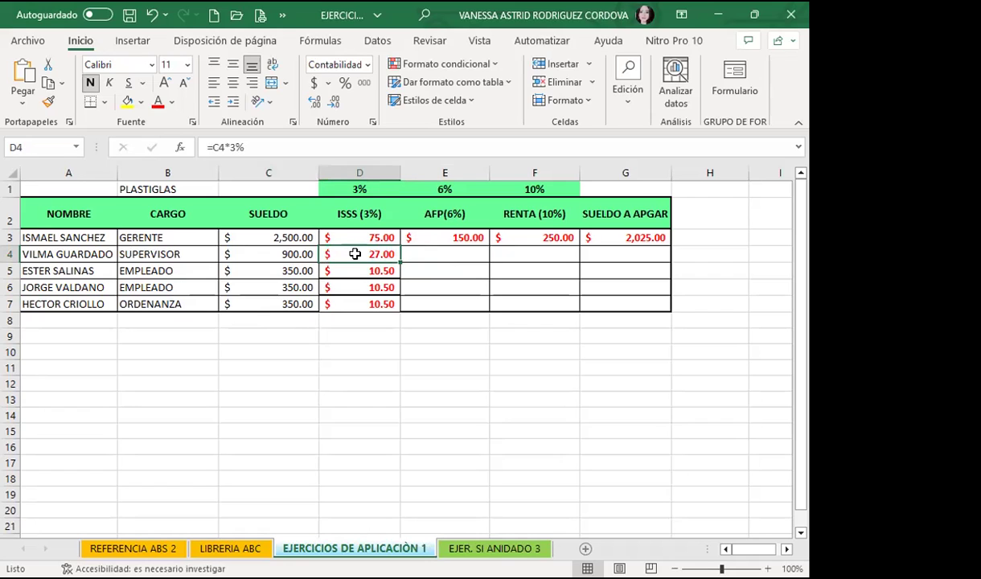
# Clear the existing results in D3:G7 and return to cell D3.
pyautogui.moveTo(366, 236); pyautogui.dragTo(649, 298)
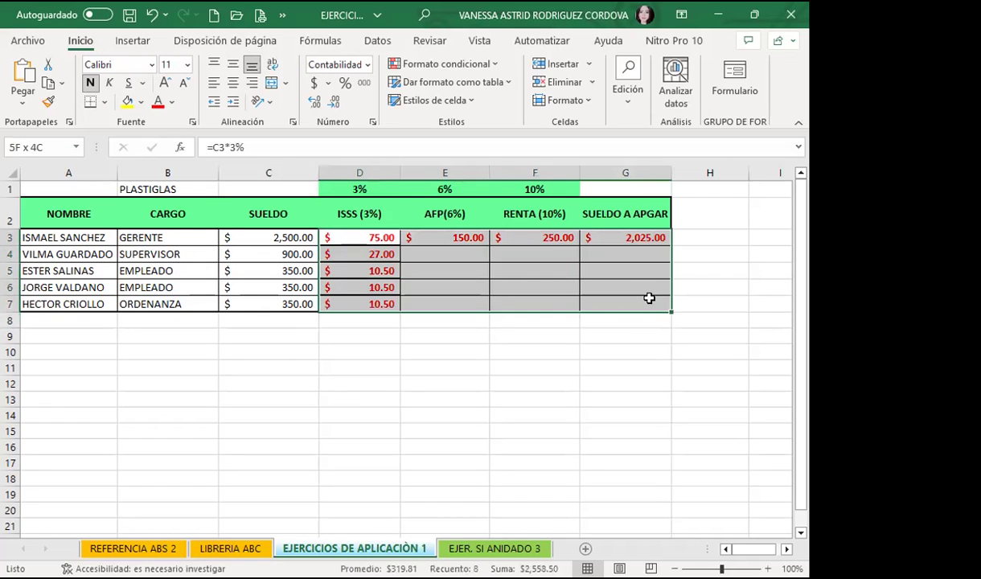
pyautogui.press('Delete')
pyautogui.click(329, 232)
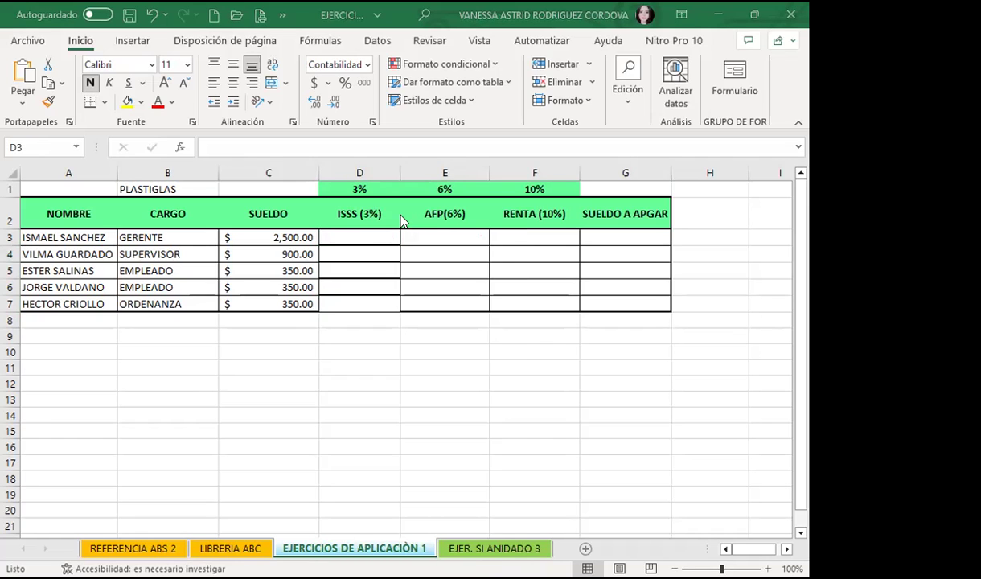
# Correct the misspelled G2 header so it reads 'SUELDO A PAGAR'.
pyautogui.click(362, 237)
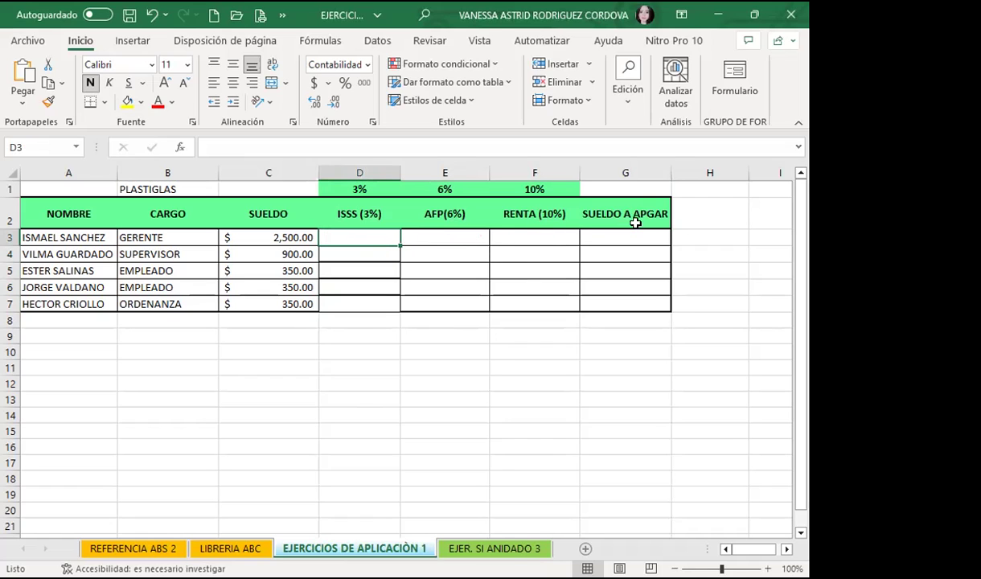
pyautogui.click(611, 206)
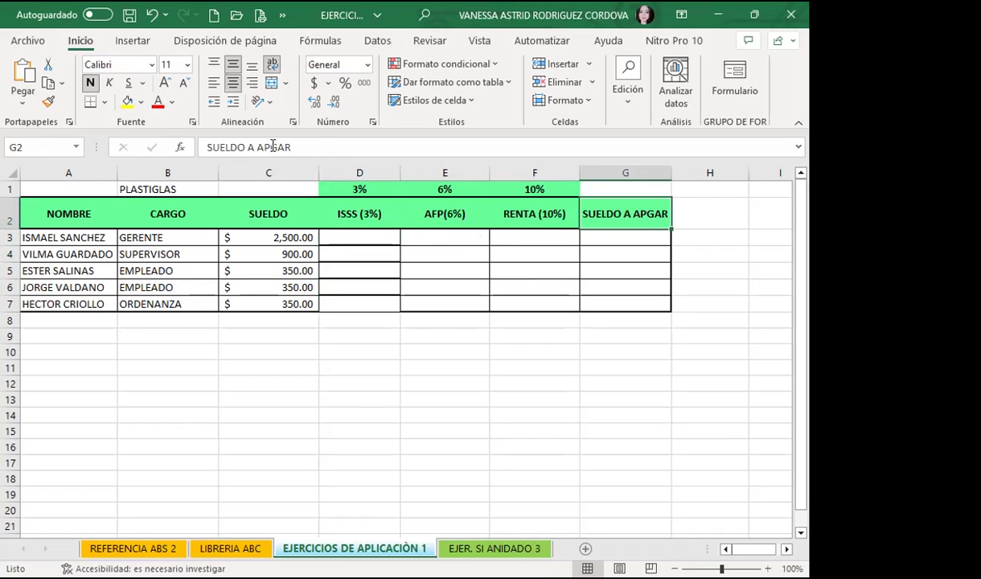
pyautogui.click(271, 147)
pyautogui.press('BackSpace')
pyautogui.press('BackSpace')
pyautogui.write('PA')
pyautogui.press('Return')
# Enter =C3*$D$1 in D3 for ISSS (3%) and fill it down to D7.
pyautogui.click(364, 239)
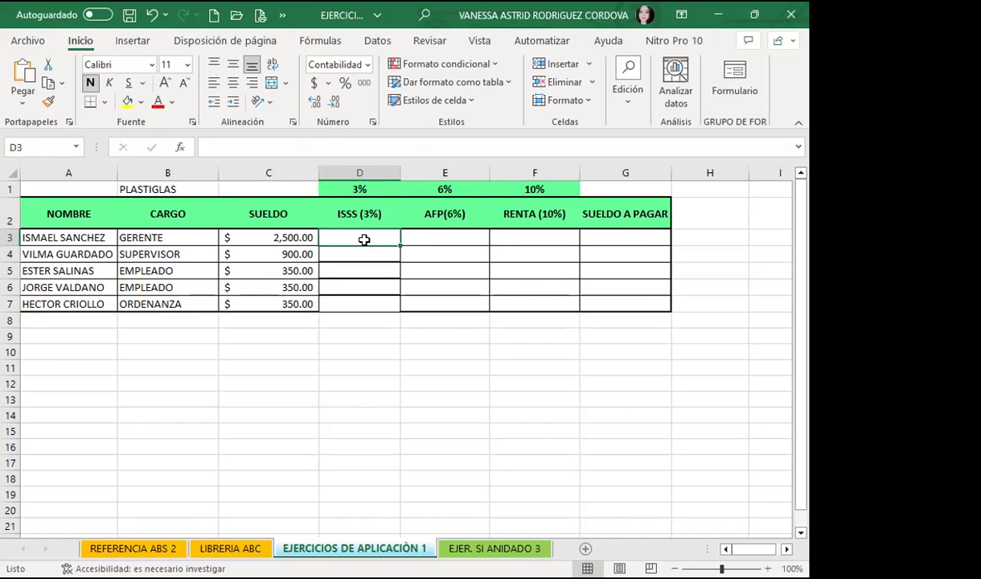
pyautogui.write('=')
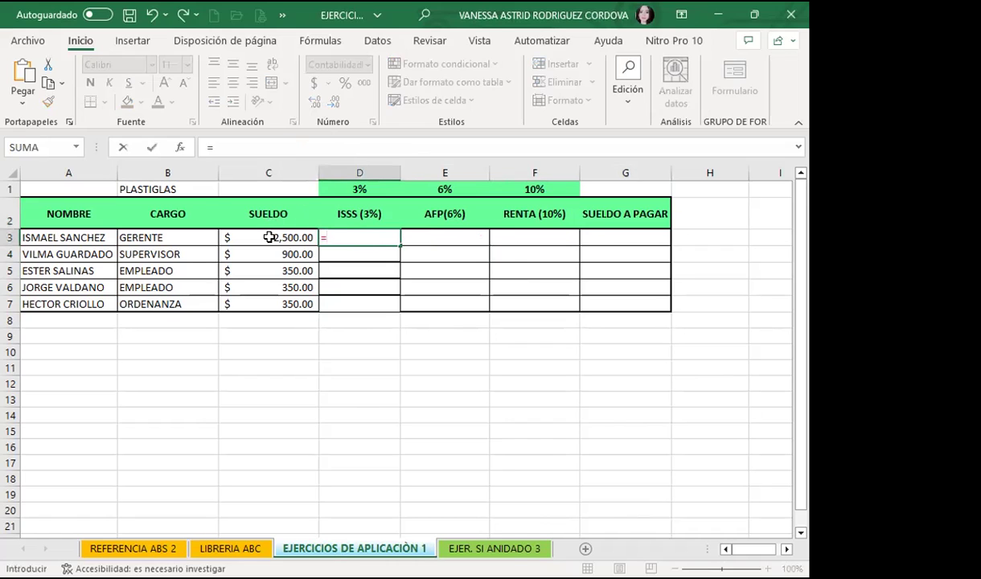
pyautogui.click(270, 238)
pyautogui.write('*')
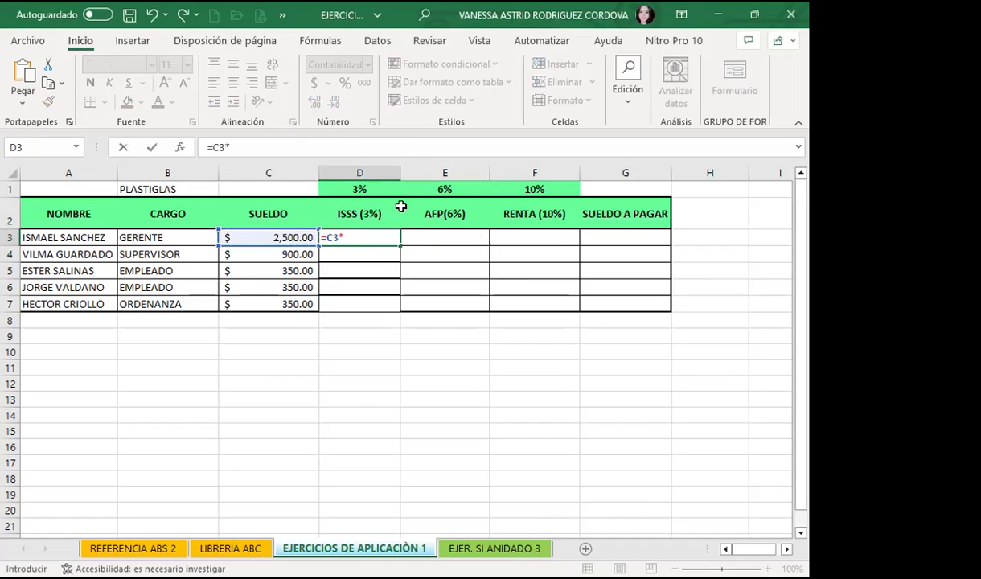
pyautogui.click(385, 189)
pyautogui.press('F4')
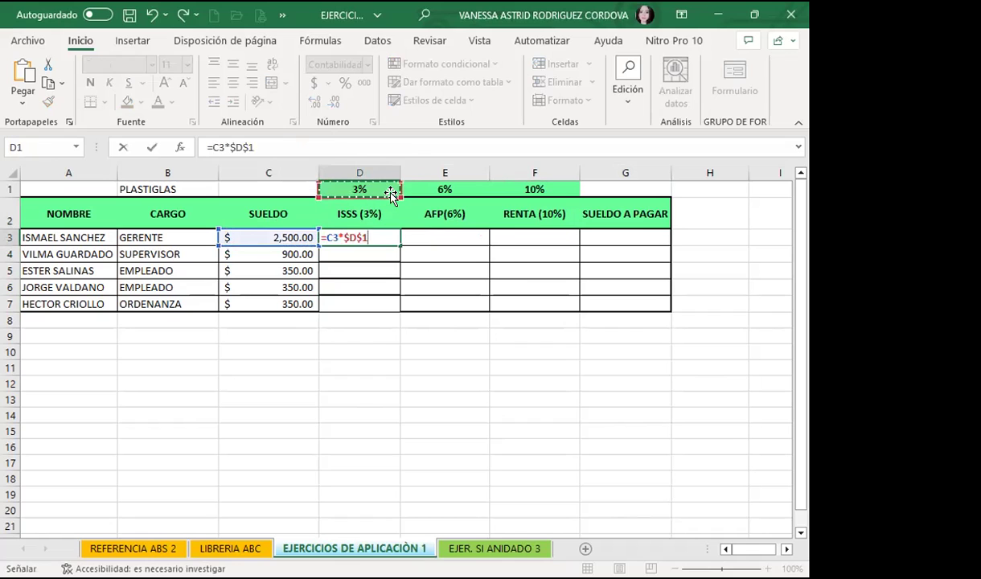
pyautogui.press('Return')
pyautogui.click(363, 240)
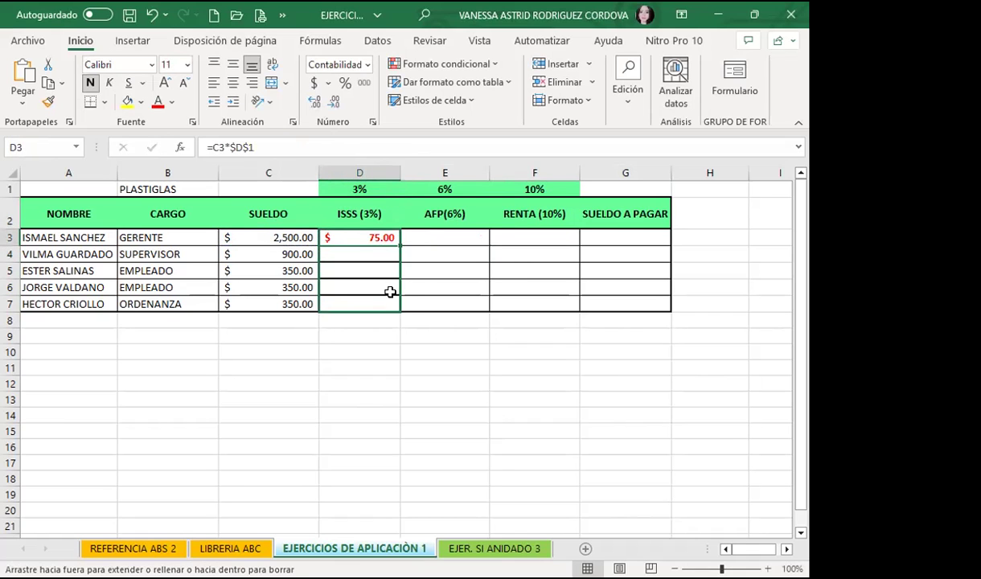
pyautogui.moveTo(400, 254); pyautogui.dragTo(390, 297)
pyautogui.click(437, 238)
# Enter the AFP (6%) formula =C3*$E$1 in E3 and fill it down to row 7.
pyautogui.write('=')
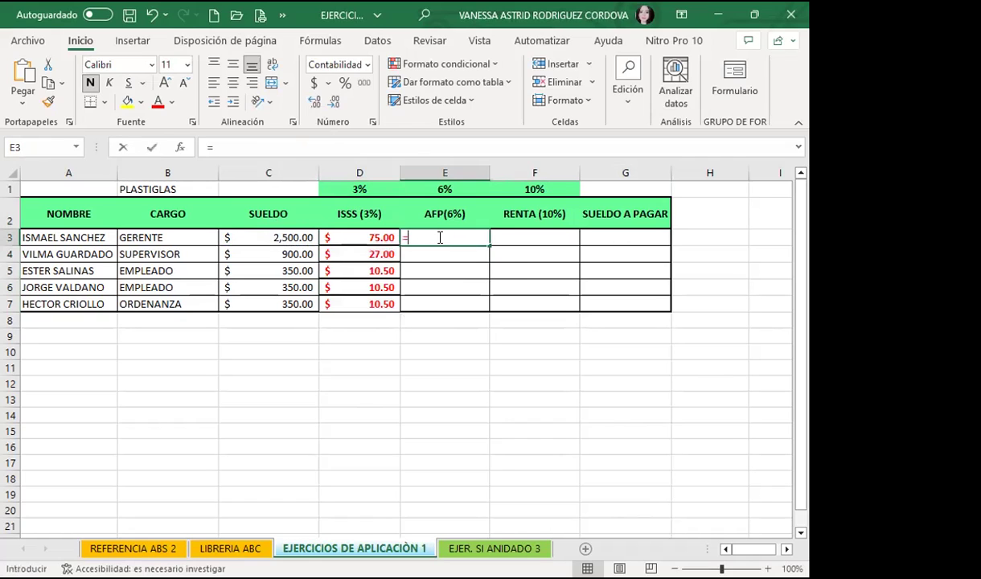
pyautogui.click(273, 238)
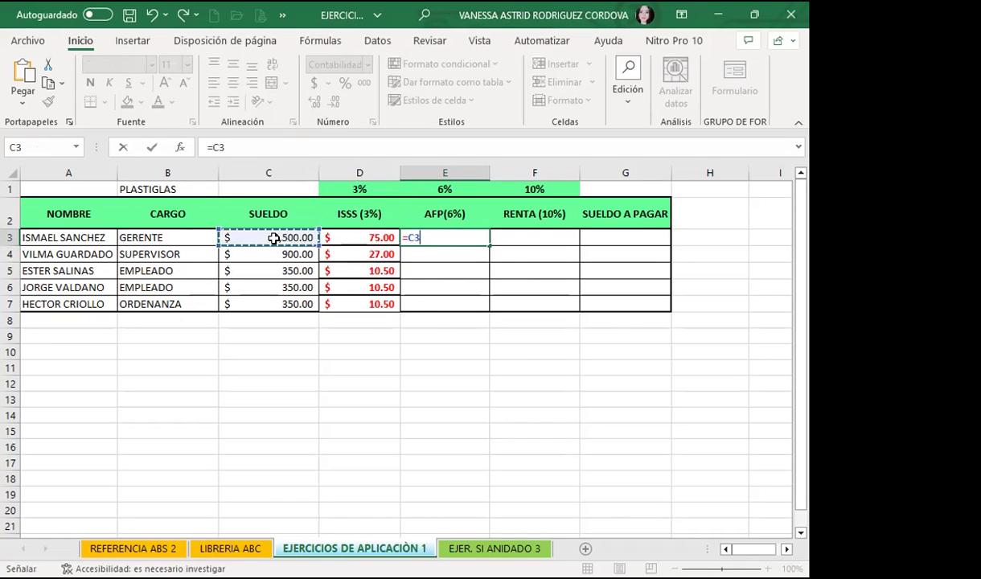
pyautogui.write('*')
pyautogui.click(468, 189)
pyautogui.press('F4')
pyautogui.press('F4')
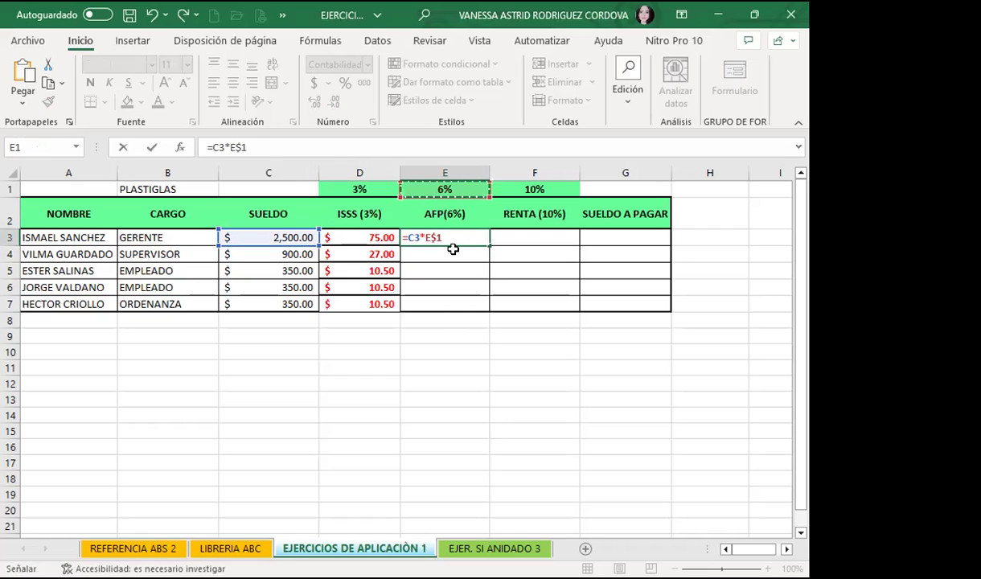
pyautogui.hotkey('ctrl', 'Return')
pyautogui.moveTo(488, 245); pyautogui.dragTo(486, 305)
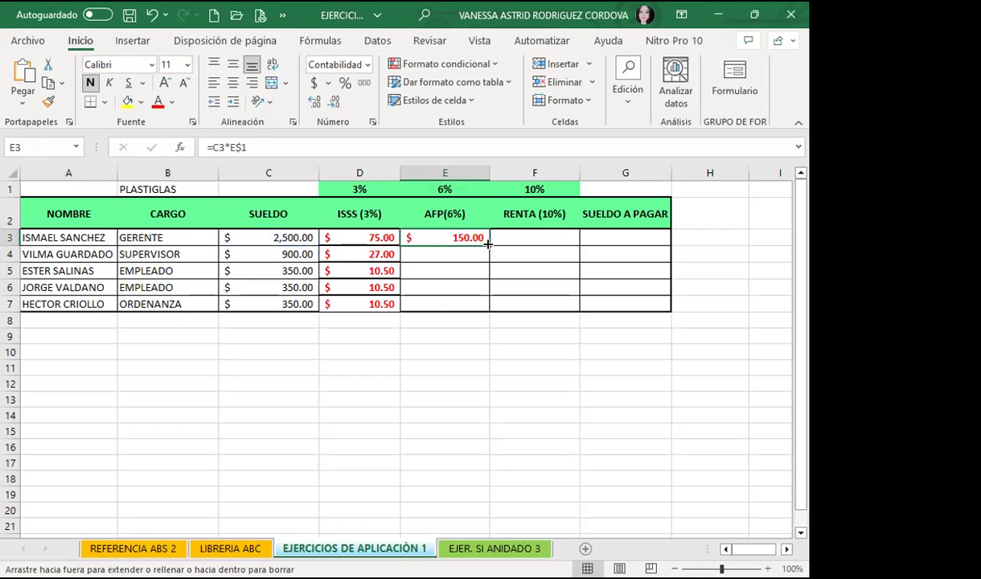
# Enter the RENTA (10%) formula =$C3*F$1 in F3 and fill it down to F7.
pyautogui.click(536, 236)
pyautogui.write('=')
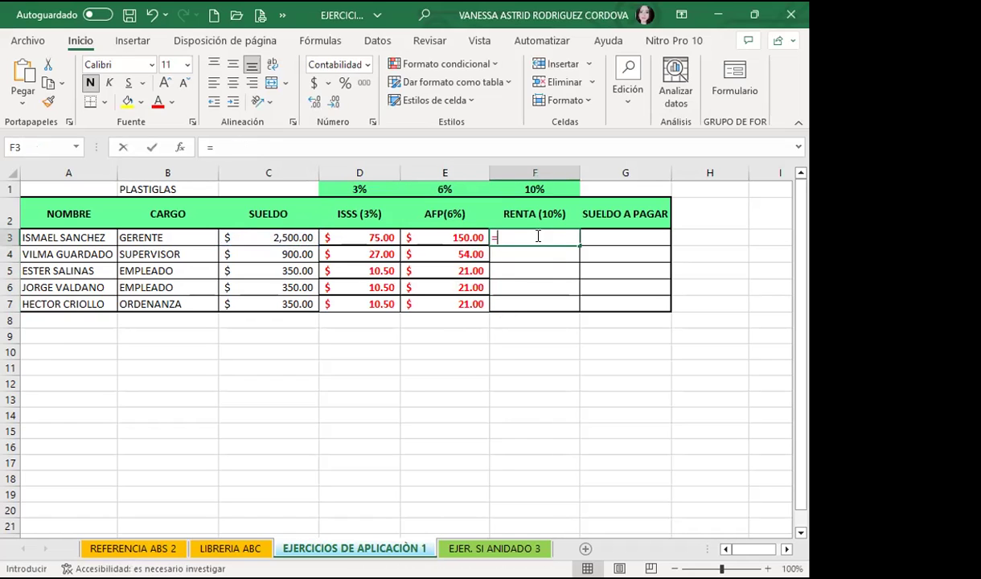
pyautogui.click(306, 241)
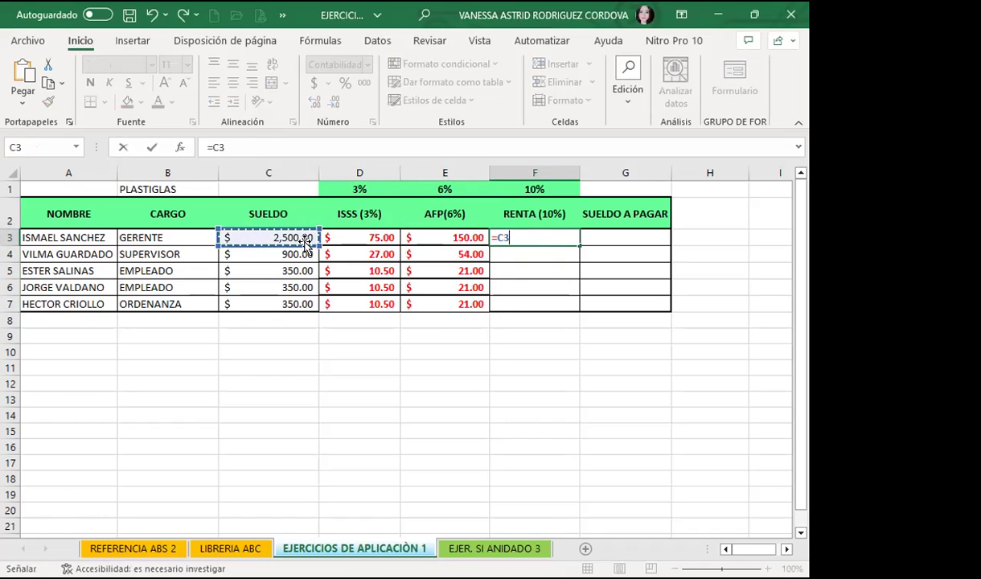
pyautogui.press('F5')
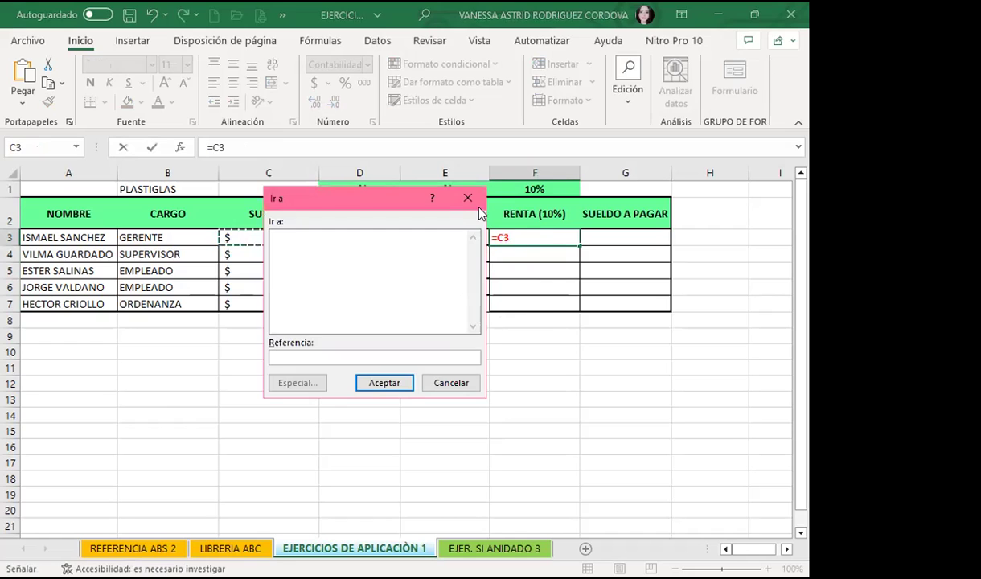
pyautogui.press('Escape')
pyautogui.press('F4')
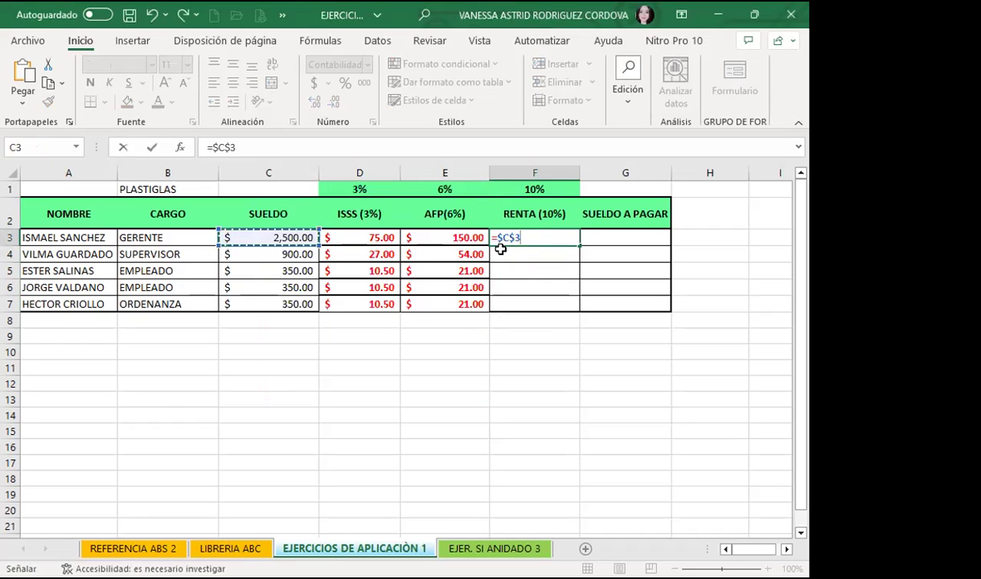
pyautogui.press('F4')
pyautogui.press('F4')
pyautogui.write('*')
pyautogui.click(537, 188)
pyautogui.press('F4')
pyautogui.press('F4')
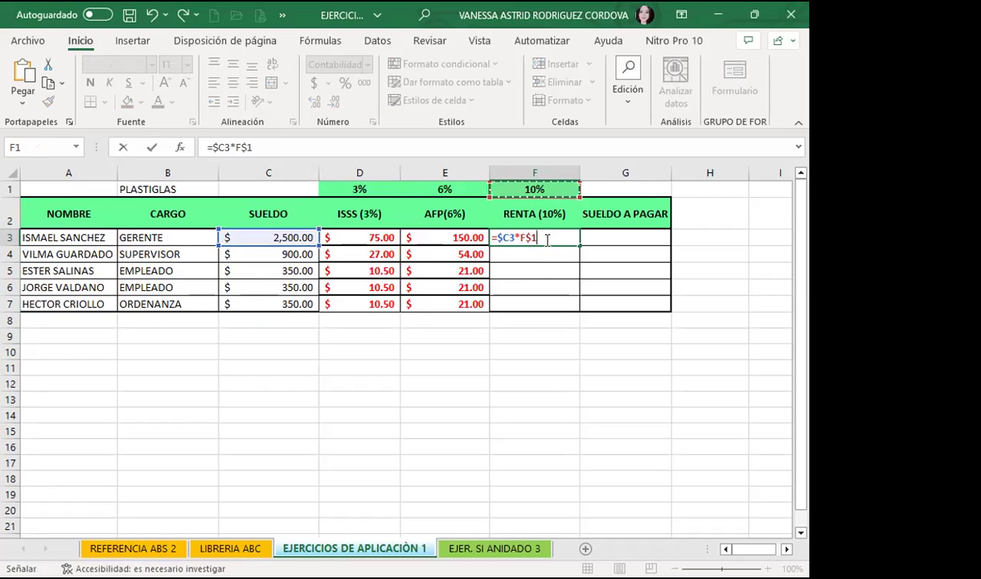
pyautogui.hotkey('ctrl', 'Return')
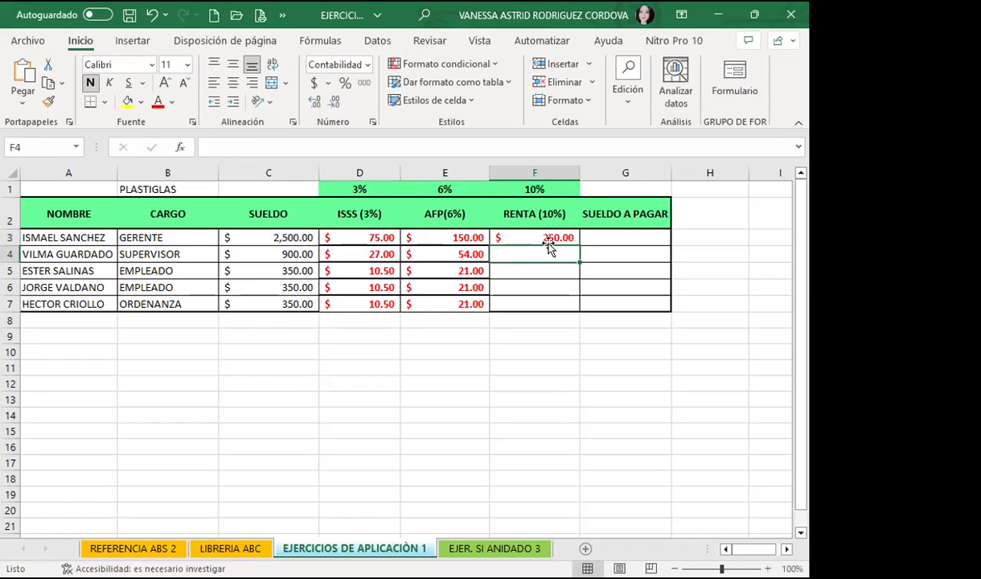
pyautogui.moveTo(578, 246); pyautogui.dragTo(567, 311)
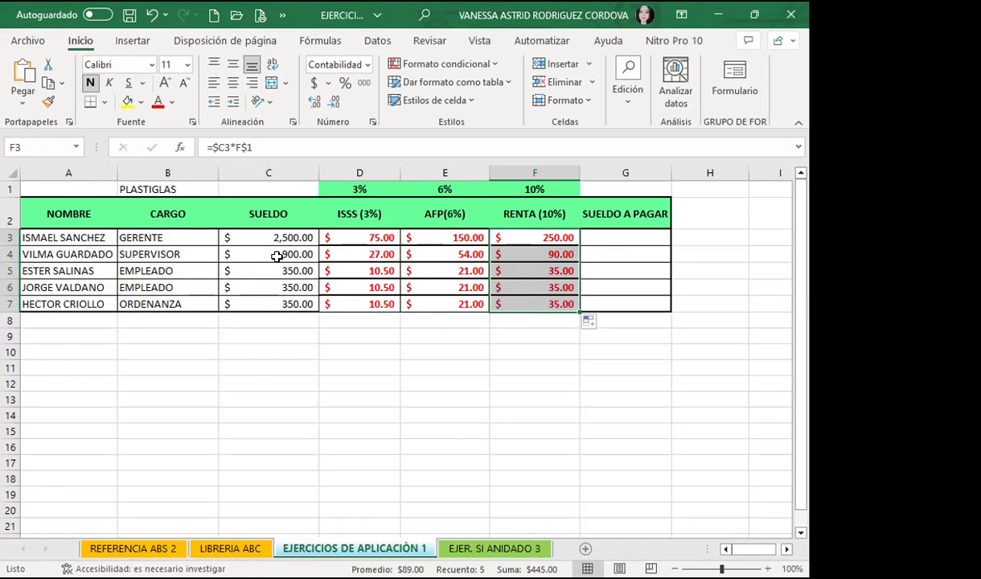
pyautogui.click(246, 241)
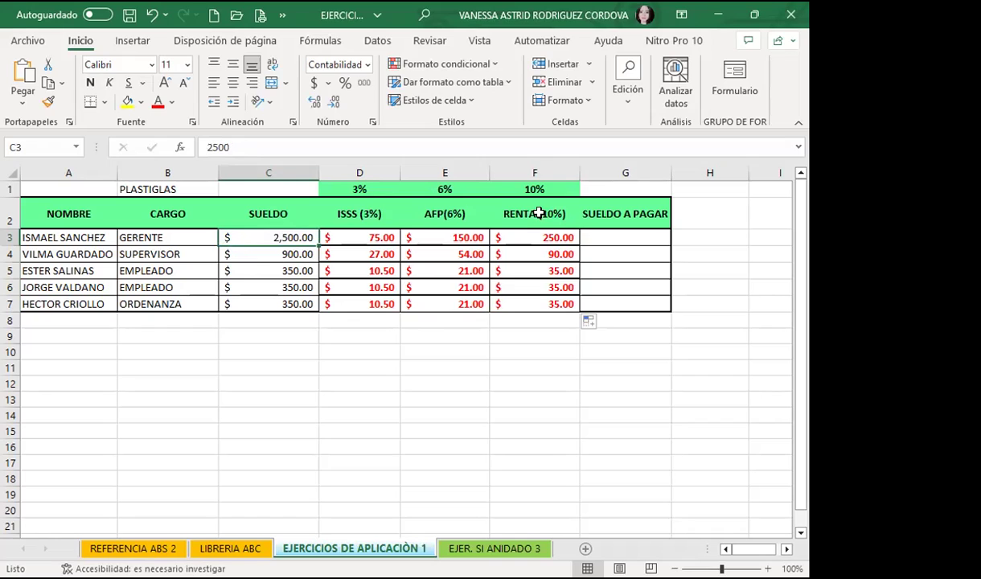
pyautogui.click(623, 238)
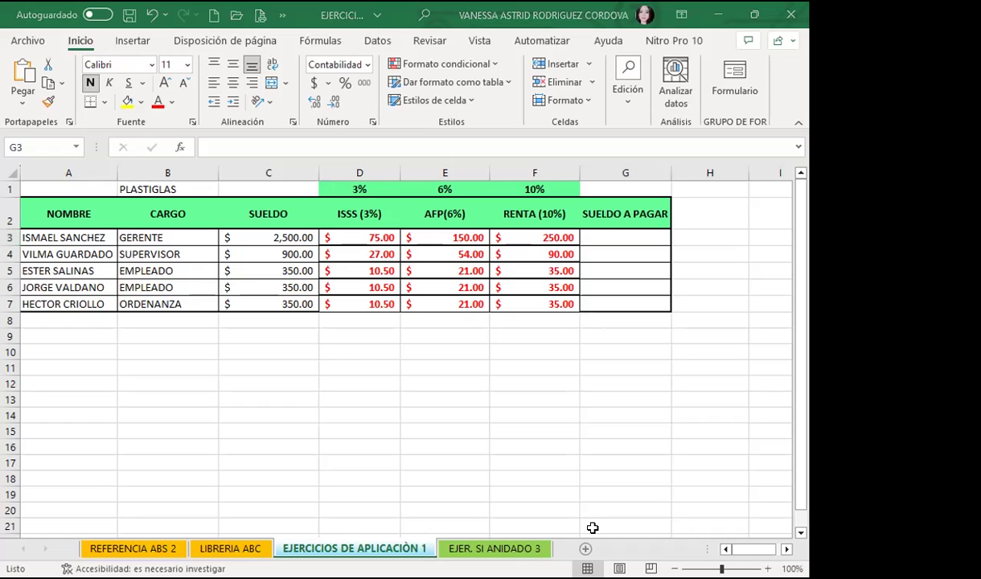
# Enter =$C3-$D3-$E3-$F3 in G3, giving the first employee's net pay of 2,025.00.
pyautogui.click(618, 234)
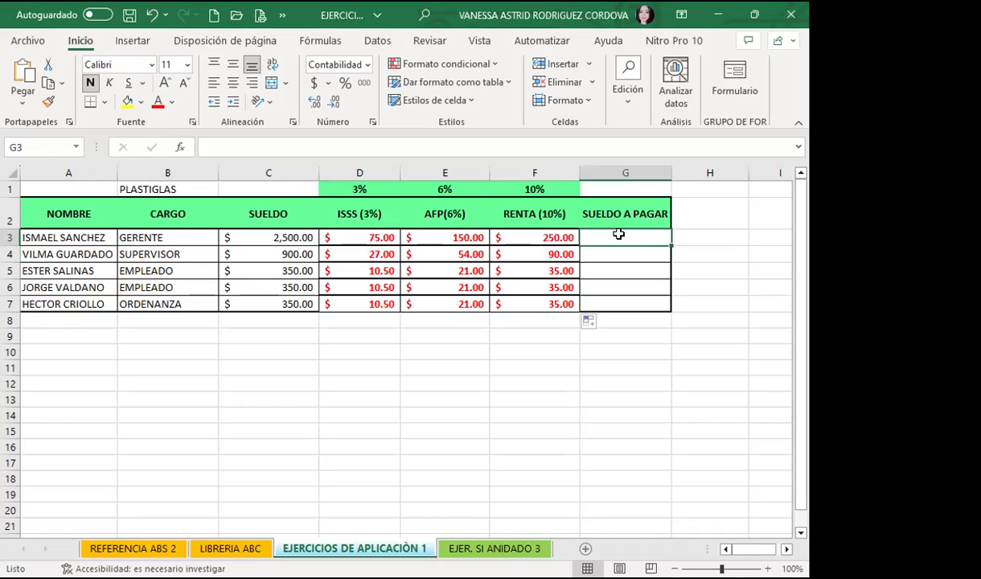
pyautogui.write('=')
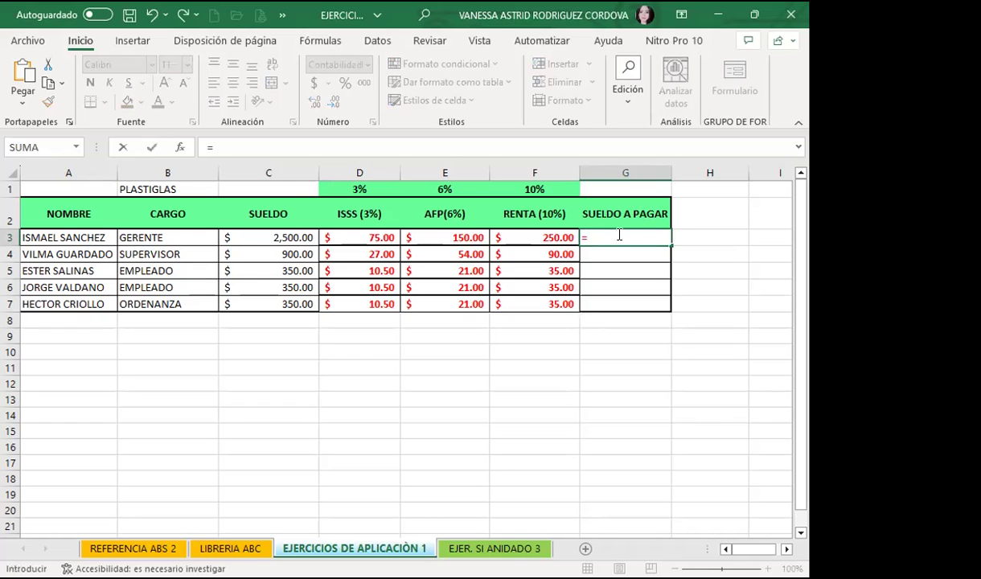
pyautogui.click(297, 237)
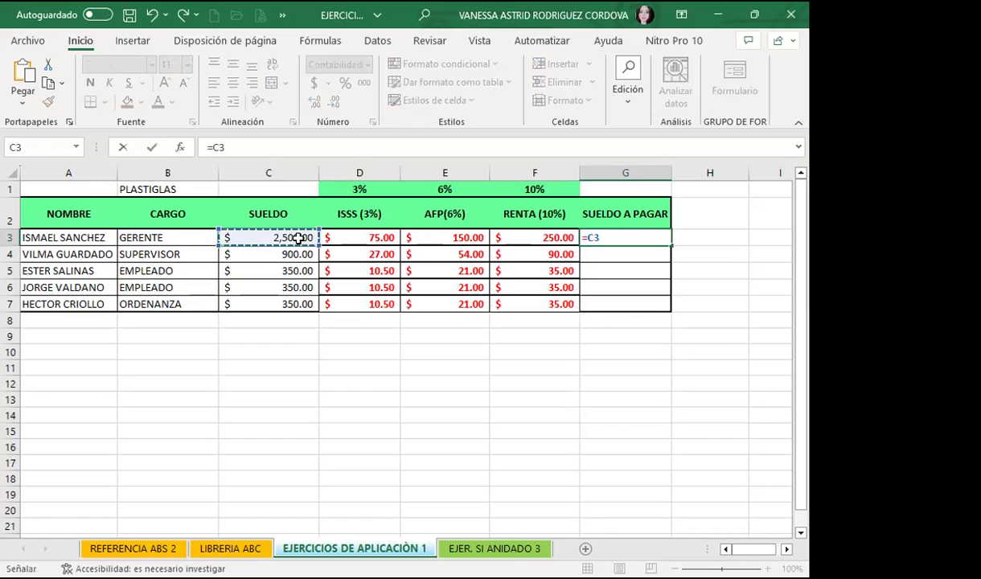
pyautogui.press('F4')
pyautogui.press('F4')
pyautogui.press('F4')
pyautogui.write('$C3-')
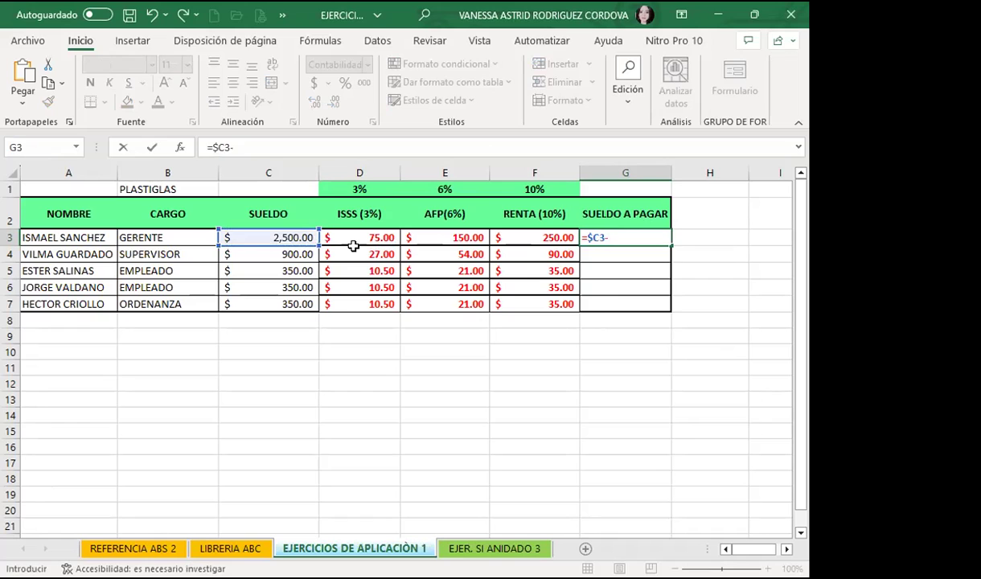
pyautogui.click(360, 237)
pyautogui.press('F4')
pyautogui.press('F4')
pyautogui.press('F4')
pyautogui.write('-')
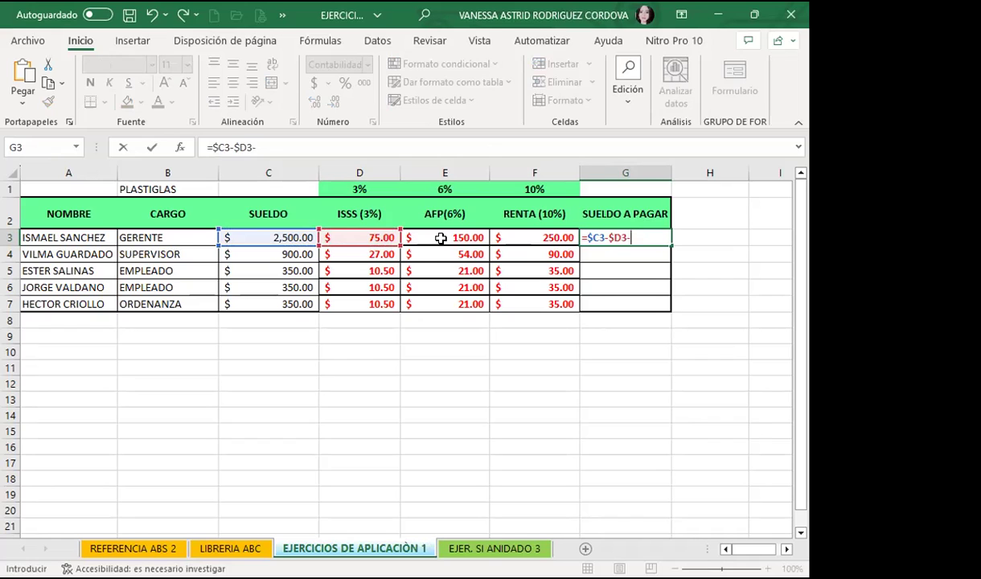
pyautogui.click(442, 235)
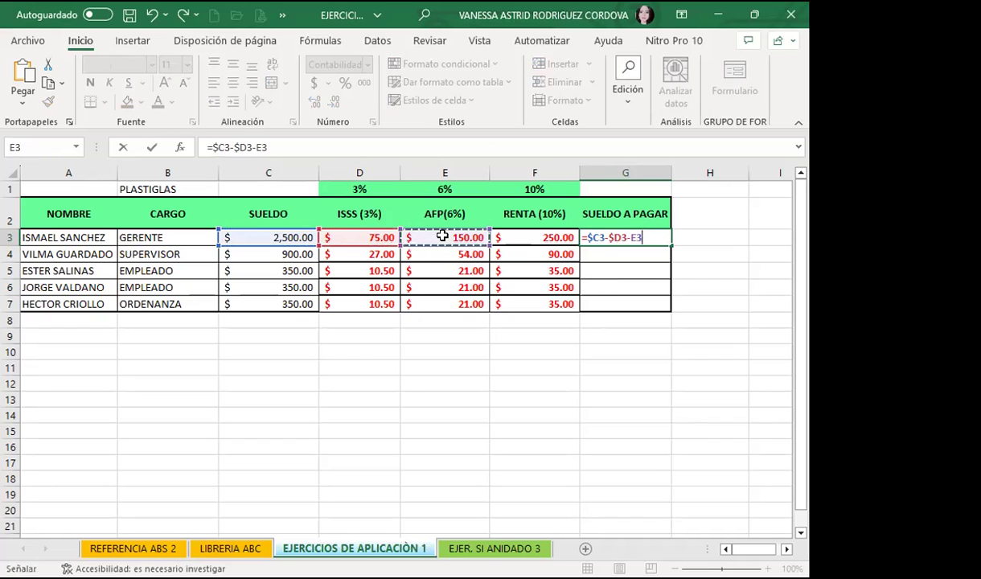
pyautogui.press('F4')
pyautogui.press('F4')
pyautogui.press('F4')
pyautogui.write('$E3-')
pyautogui.click(537, 237)
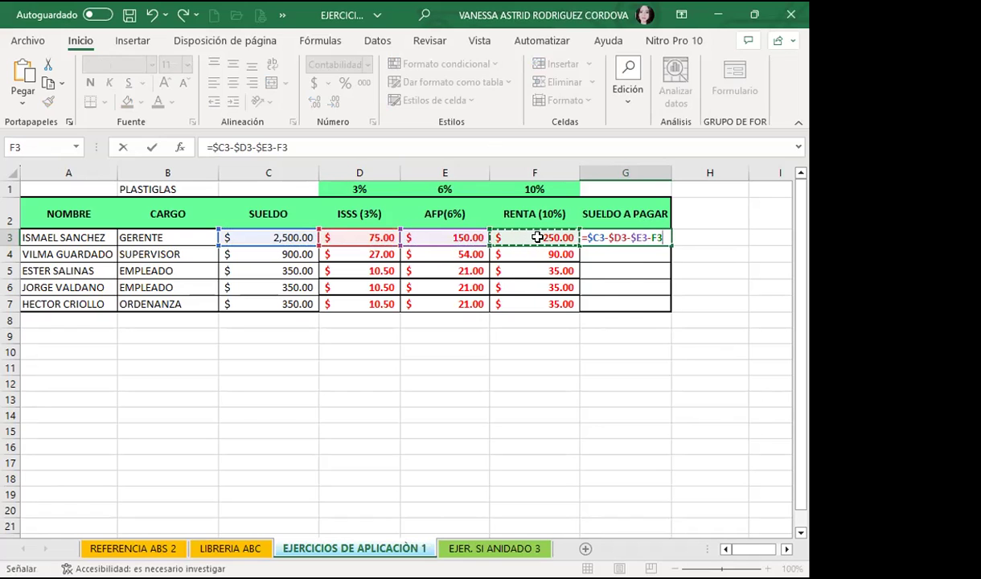
pyautogui.press('F4')
pyautogui.press('F4')
pyautogui.press('F4')
pyautogui.press('Return')
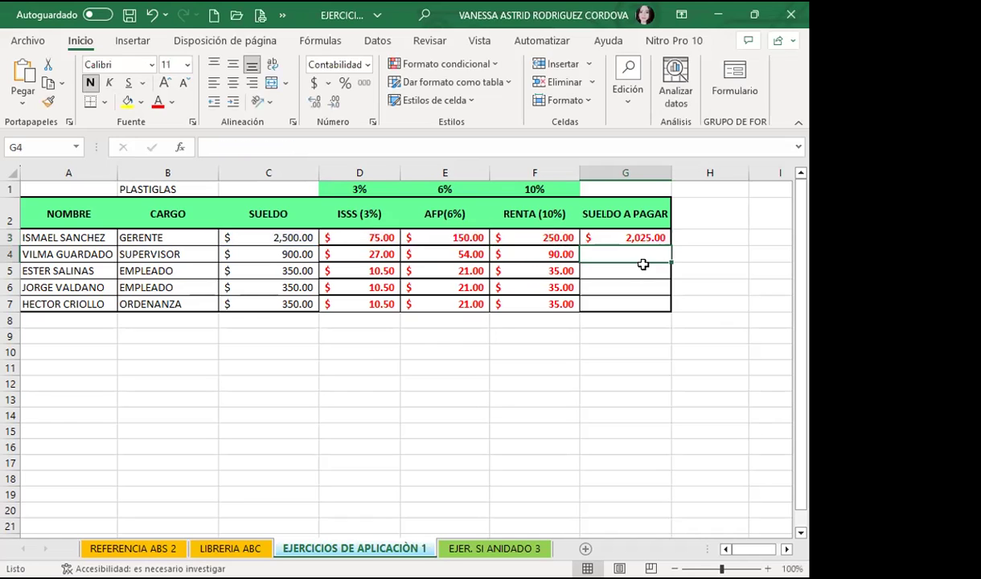
pyautogui.click(623, 233)
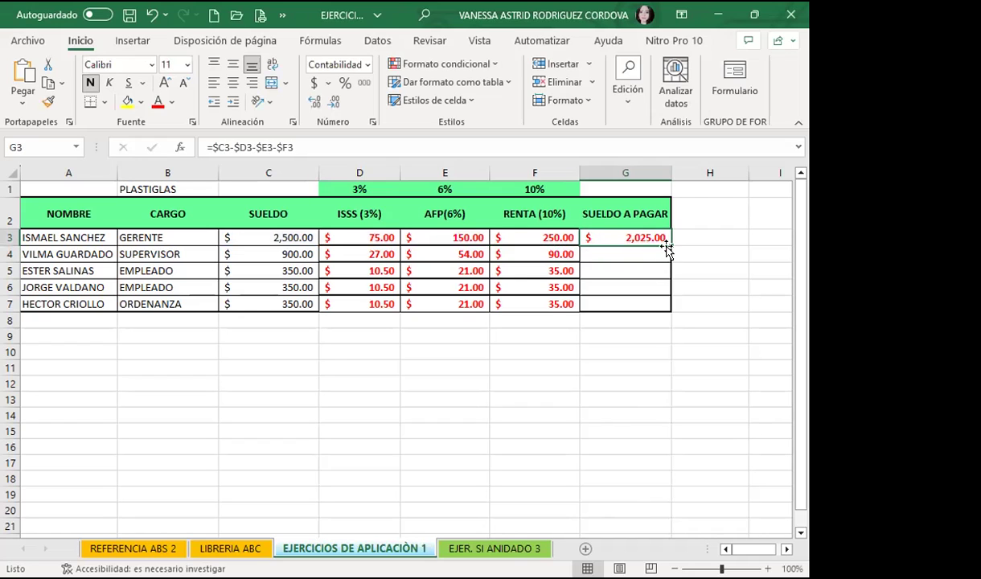
# Fill the G3 net pay formula down to G7, showing 729.00 and 283.50 for the rest.
pyautogui.moveTo(671, 242); pyautogui.dragTo(667, 311)
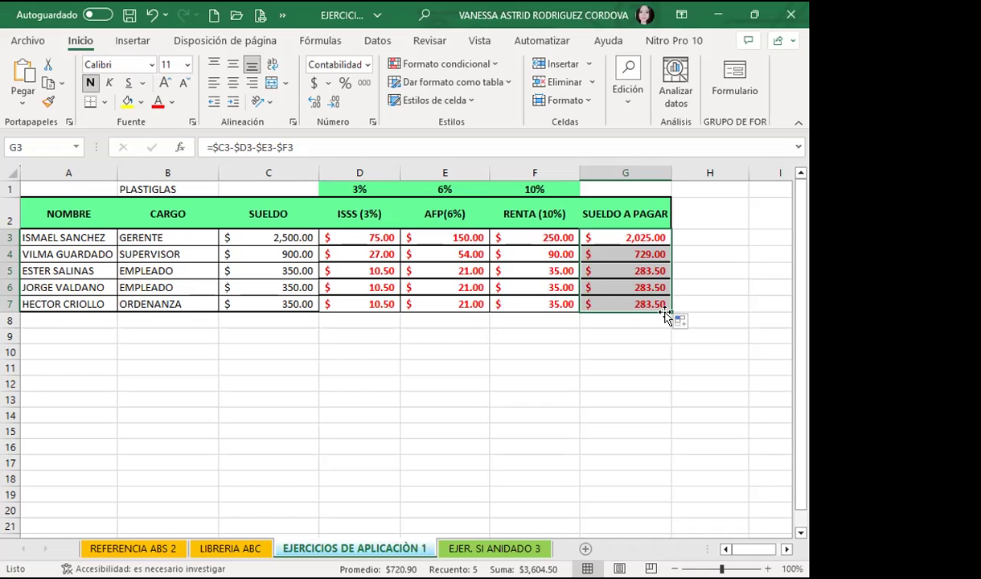
pyautogui.moveTo(357, 336); pyautogui.dragTo(324, 350)
pyautogui.click(281, 332)
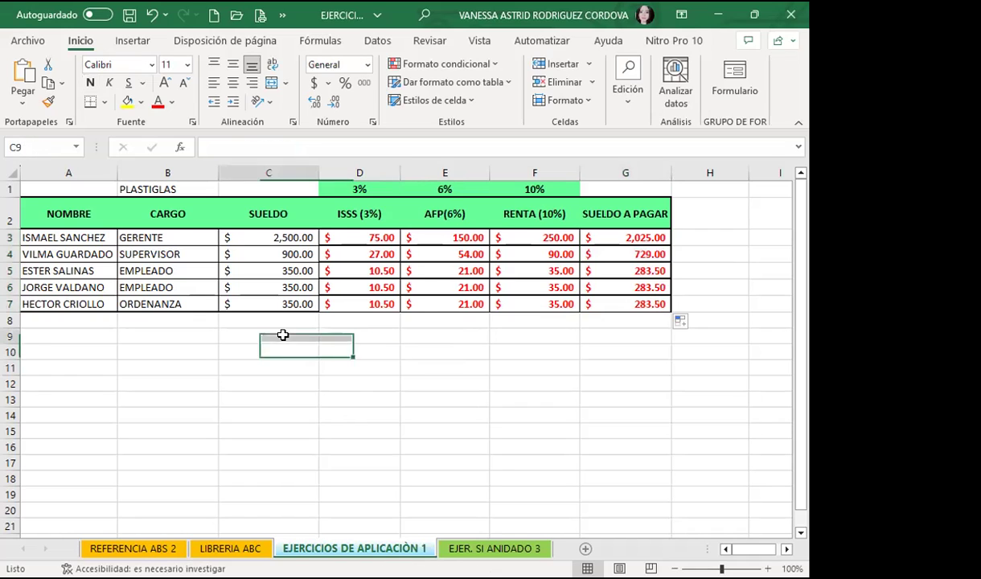
pyautogui.write('2500')
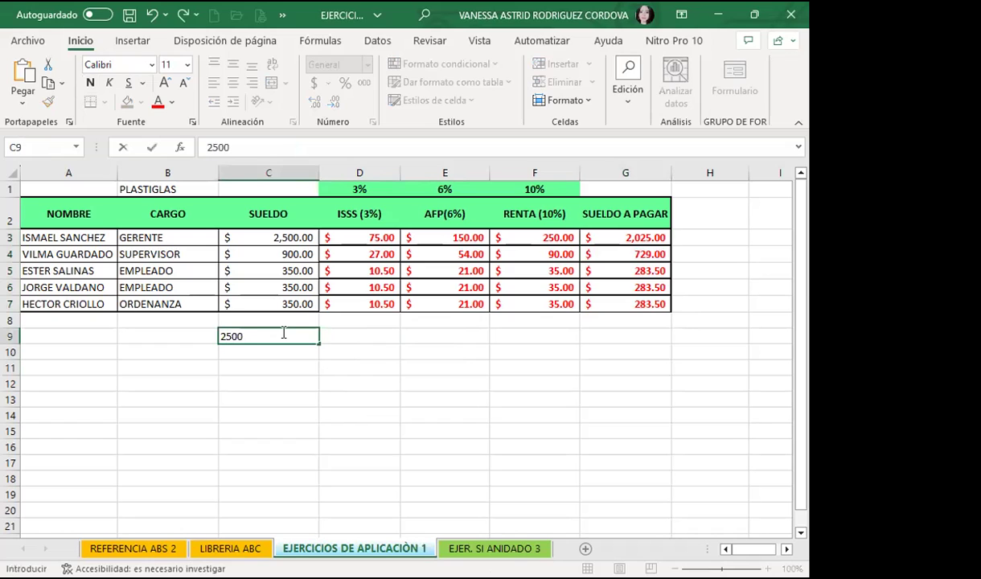
pyautogui.click(377, 346)
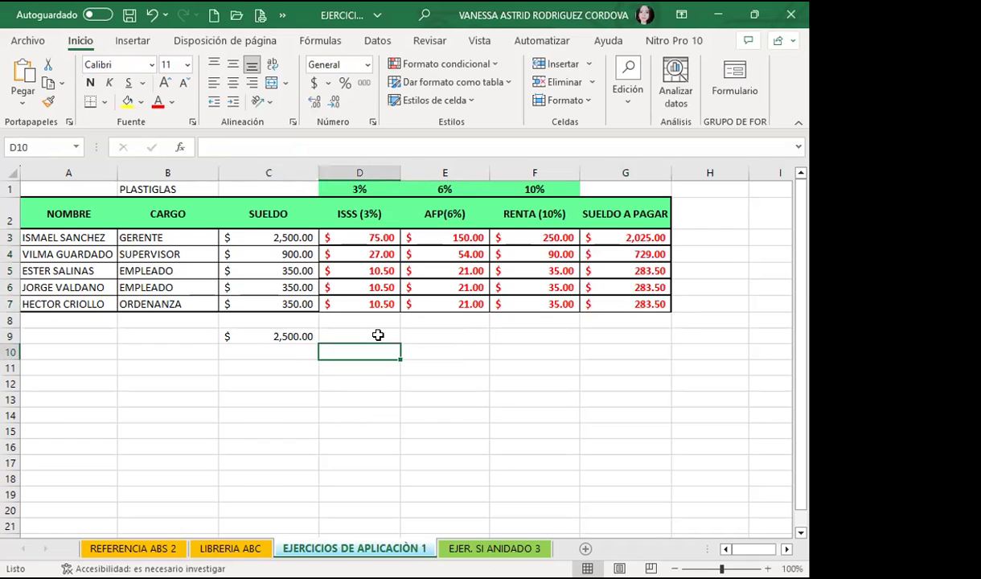
pyautogui.click(378, 335)
pyautogui.write('100')
pyautogui.click(373, 382)
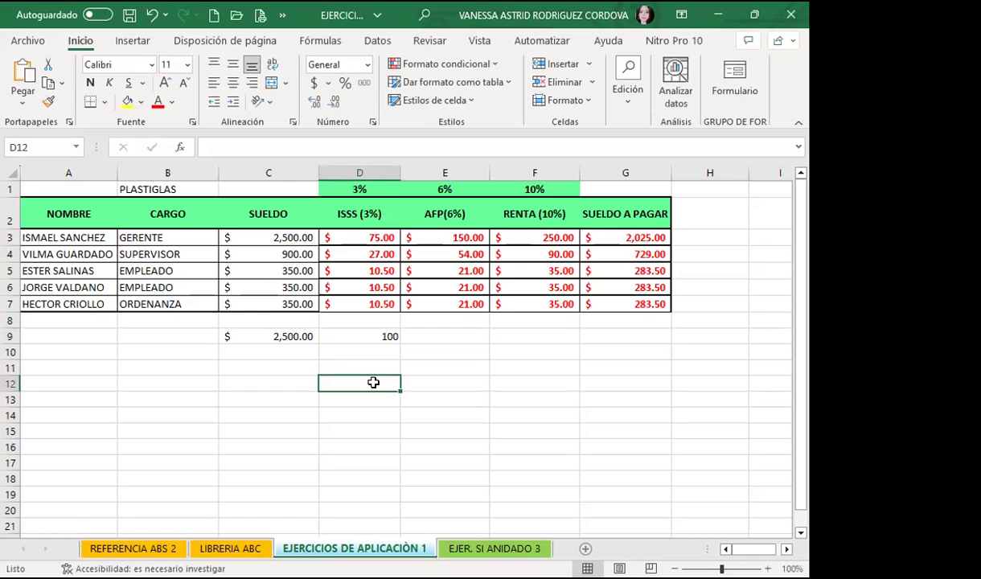
pyautogui.click(351, 335)
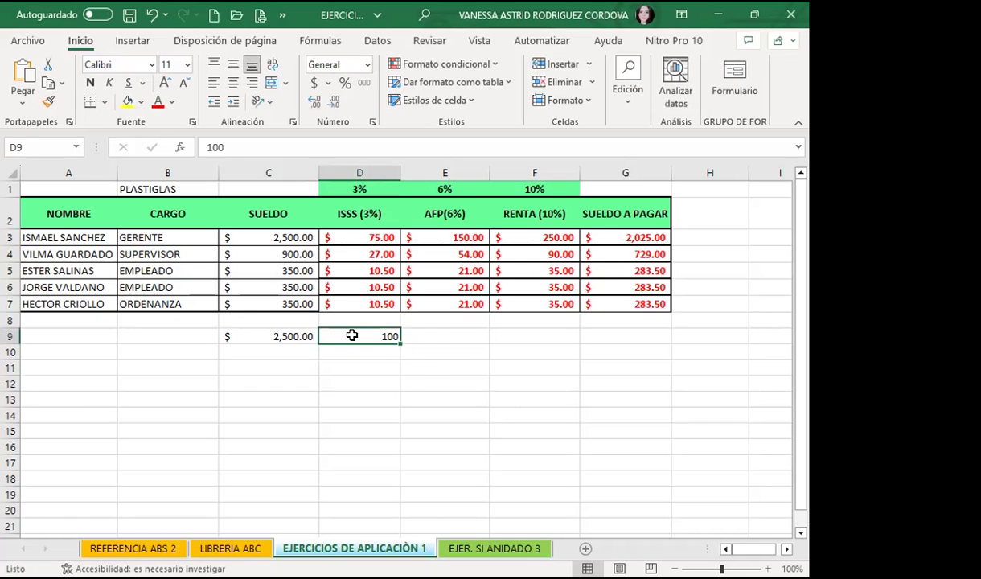
pyautogui.press('Delete')
pyautogui.click(346, 365)
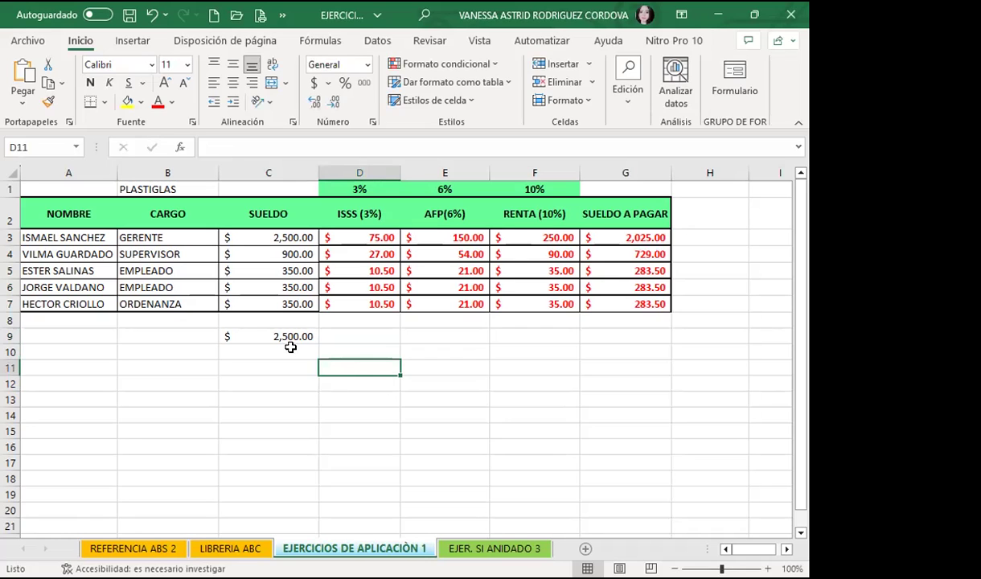
pyautogui.click(290, 335)
pyautogui.press('Delete')
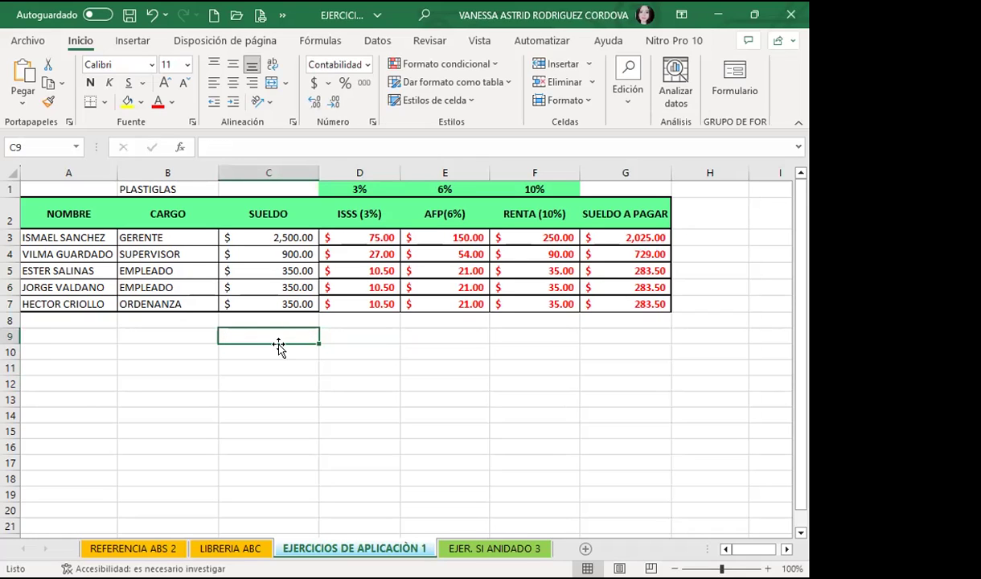
pyautogui.click(283, 356)
pyautogui.click(295, 334)
pyautogui.click(367, 325)
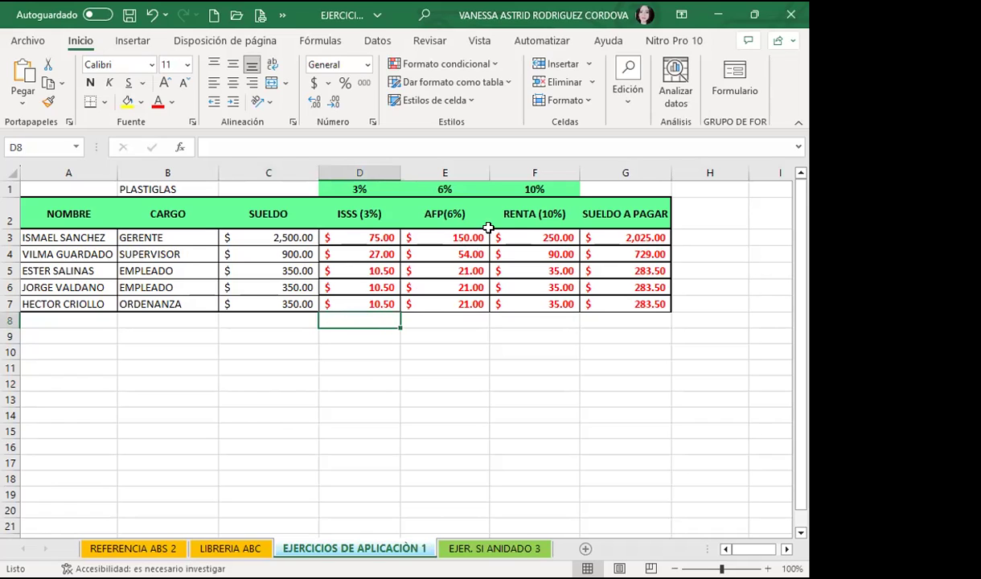
pyautogui.click(518, 231)
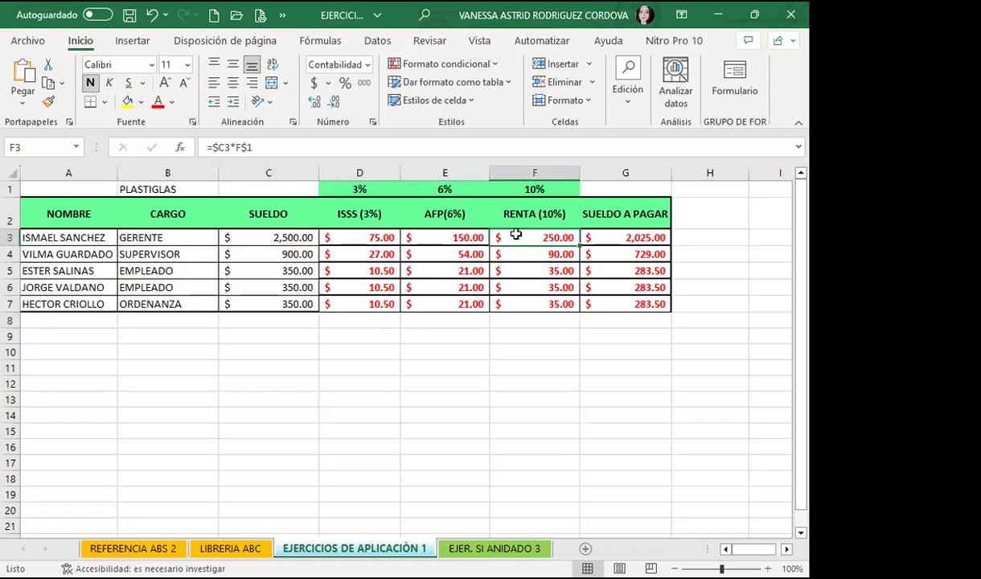
pyautogui.click(619, 242)
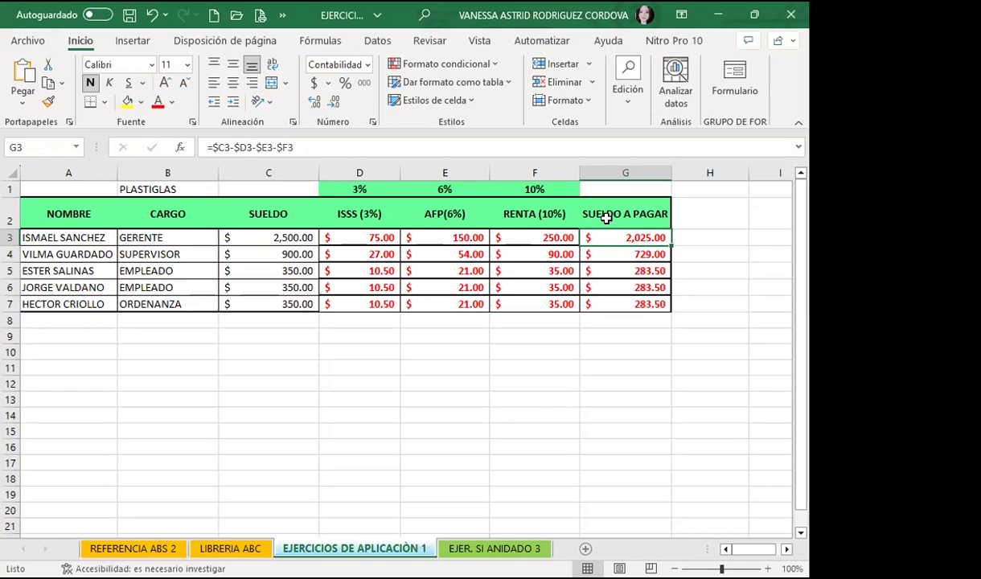
pyautogui.click(619, 281)
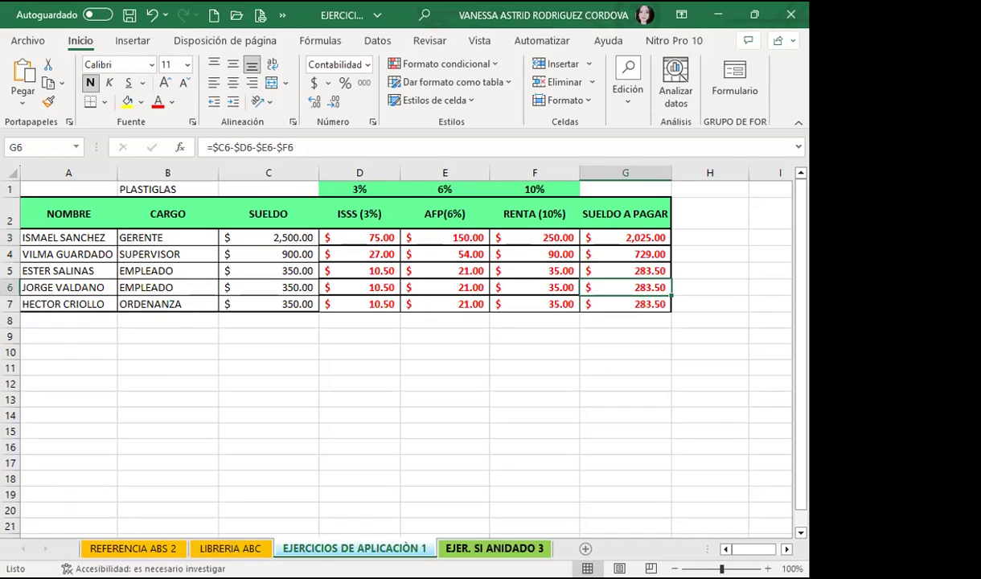
pyautogui.click(494, 547)
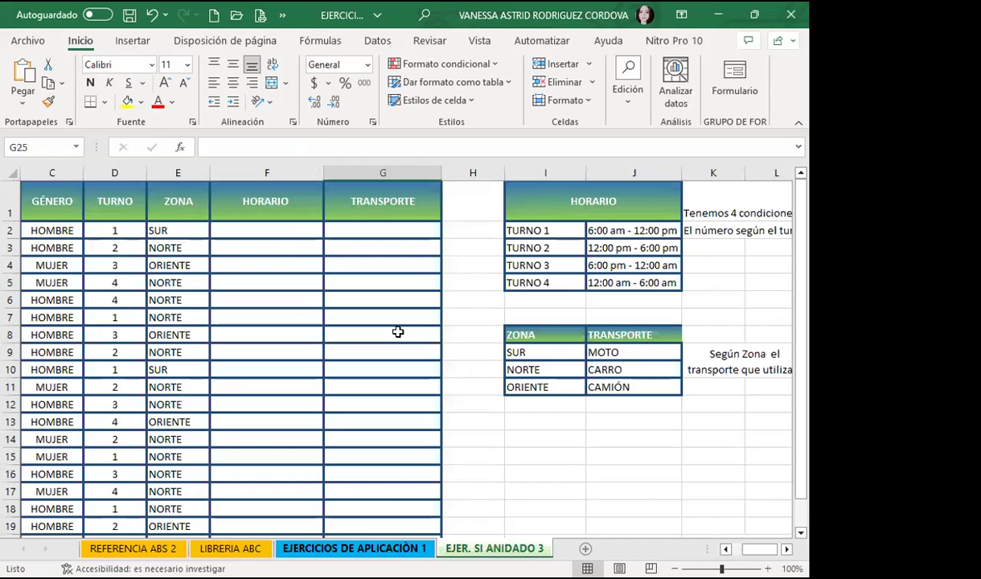
pyautogui.click(397, 331)
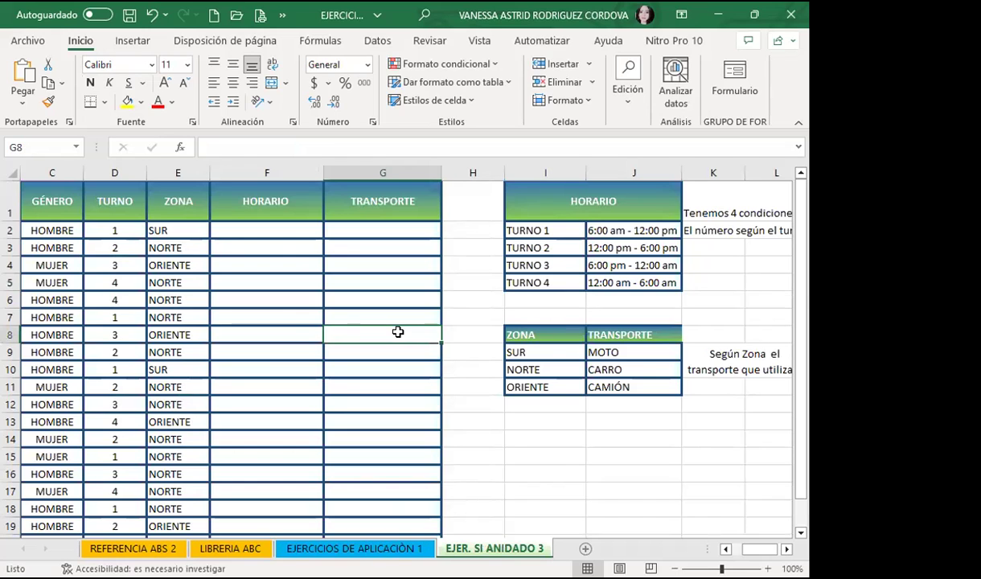
pyautogui.scroll(-3, 240, 362)
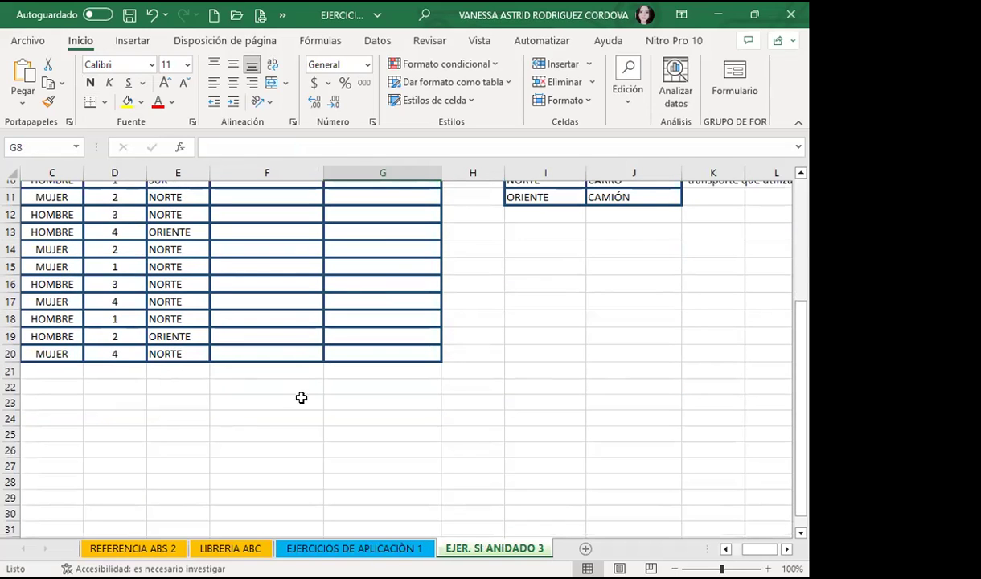
pyautogui.scroll(3, 299, 378)
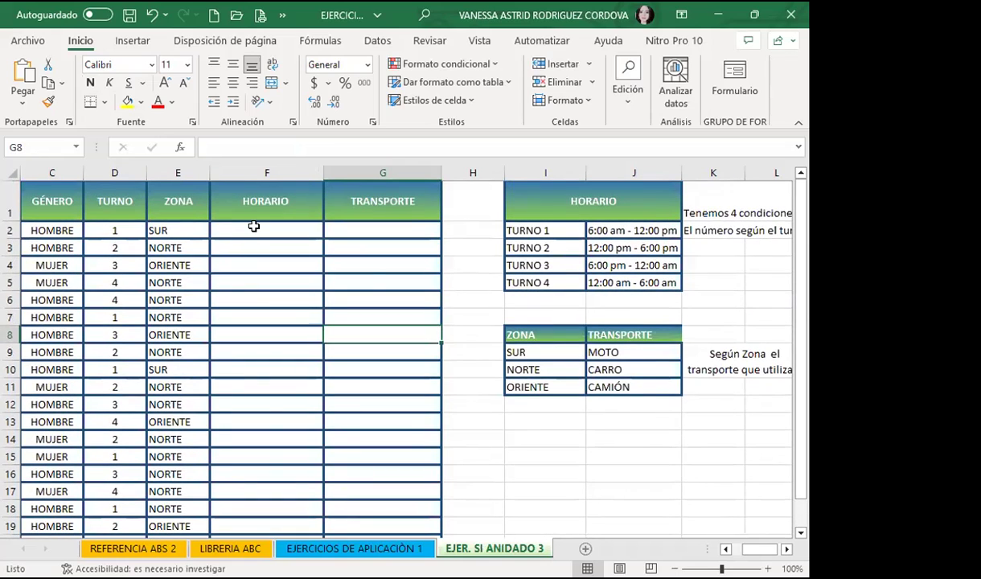
pyautogui.click(253, 227)
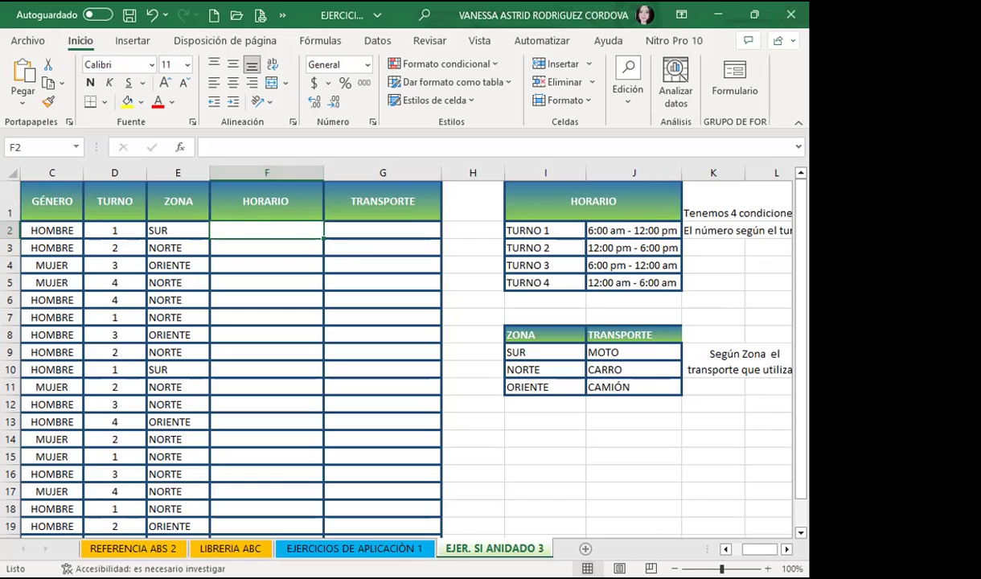
pyautogui.moveTo(758, 548); pyautogui.dragTo(763, 548)
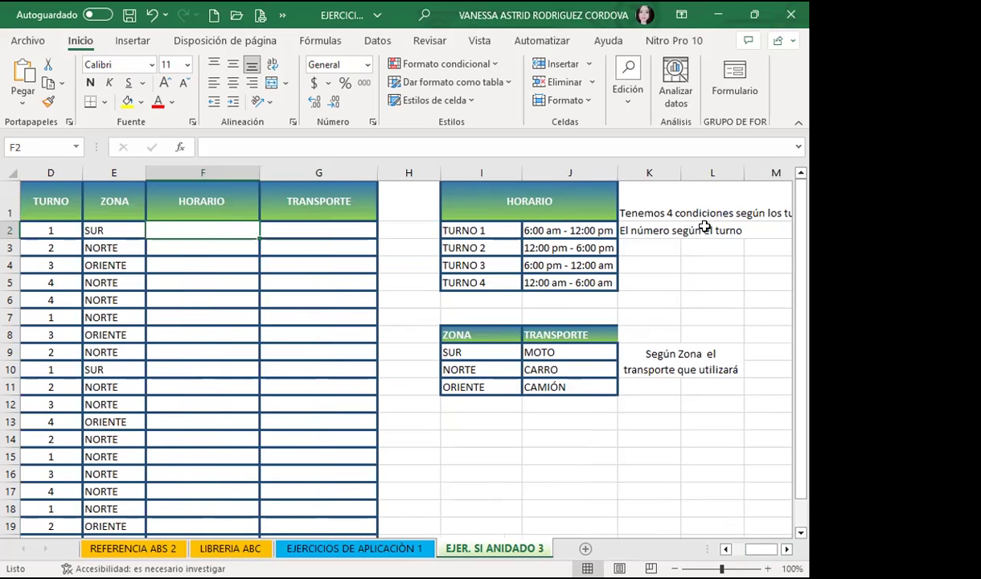
pyautogui.hscroll(1, 731, 385)
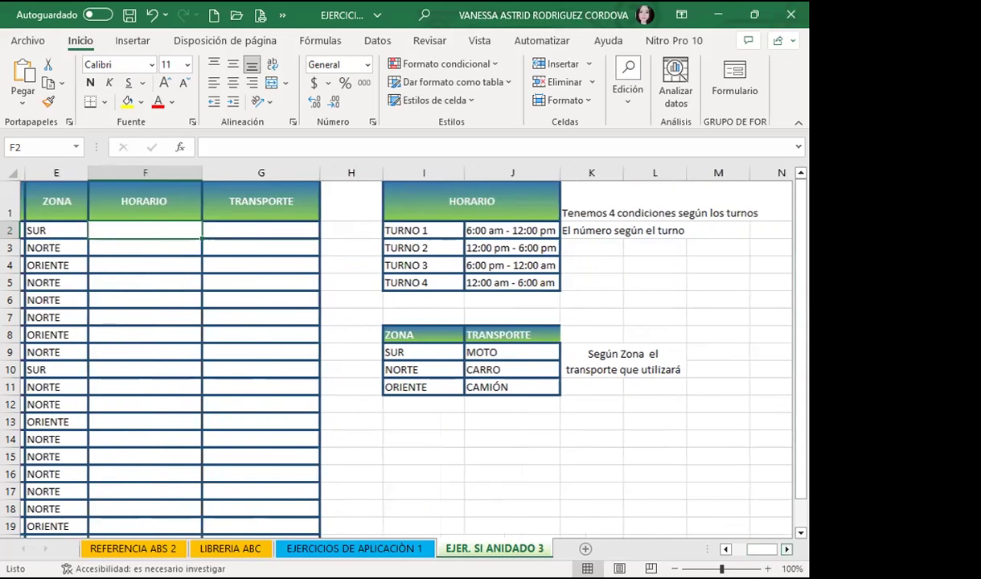
pyautogui.hscroll(1, 702, 239)
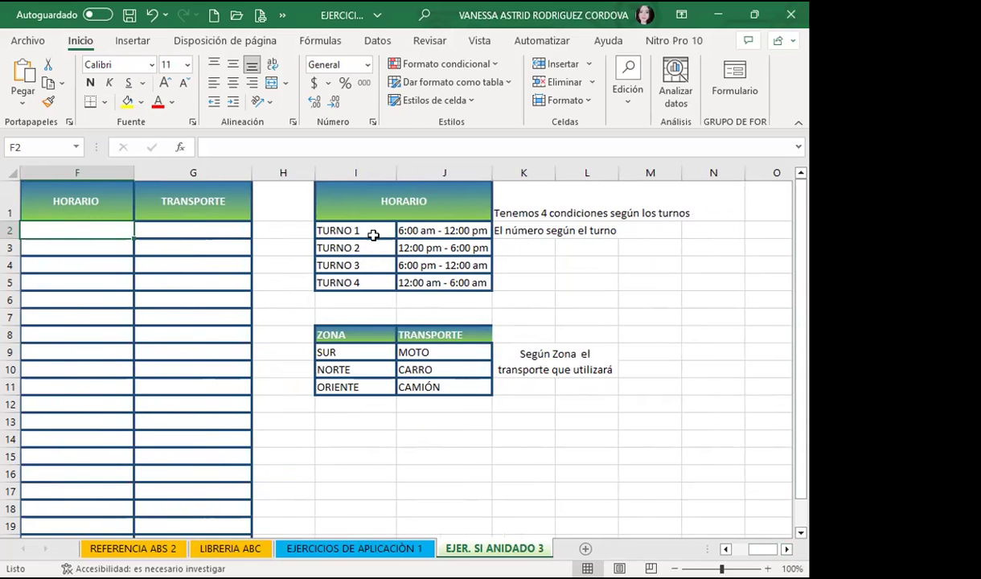
pyautogui.click(372, 233)
pyautogui.click(370, 247)
pyautogui.click(371, 265)
pyautogui.click(366, 282)
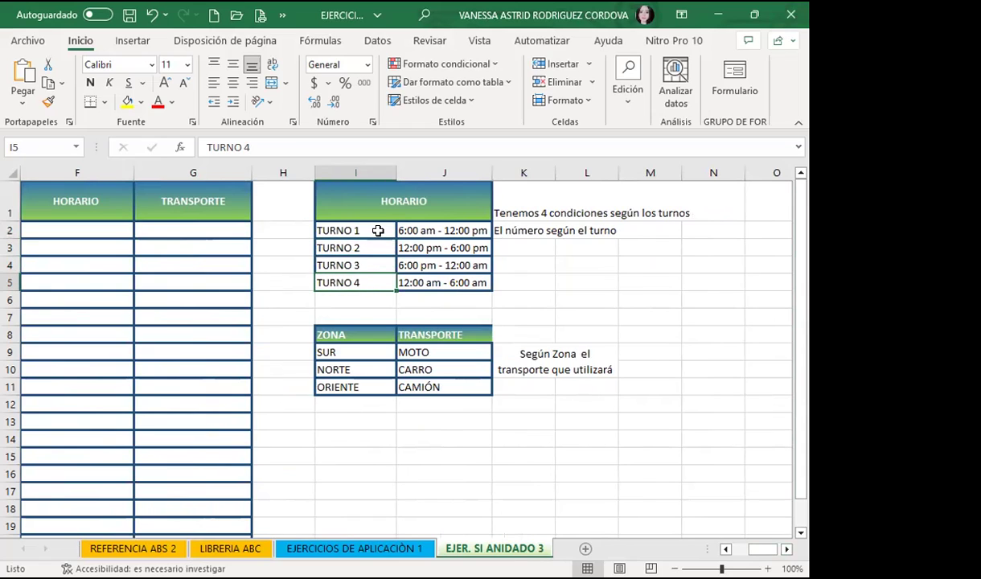
pyautogui.moveTo(365, 231); pyautogui.dragTo(369, 278)
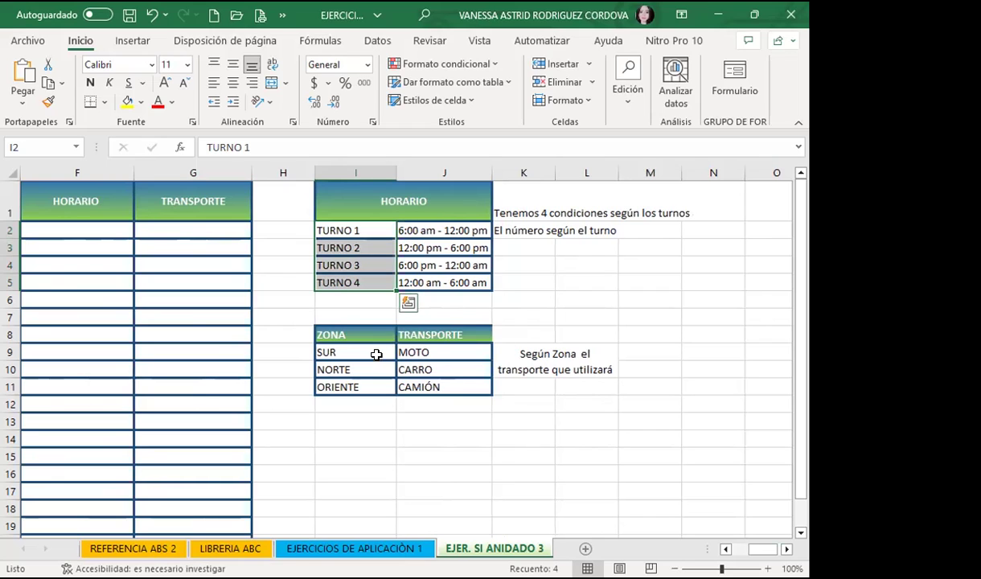
pyautogui.click(376, 354)
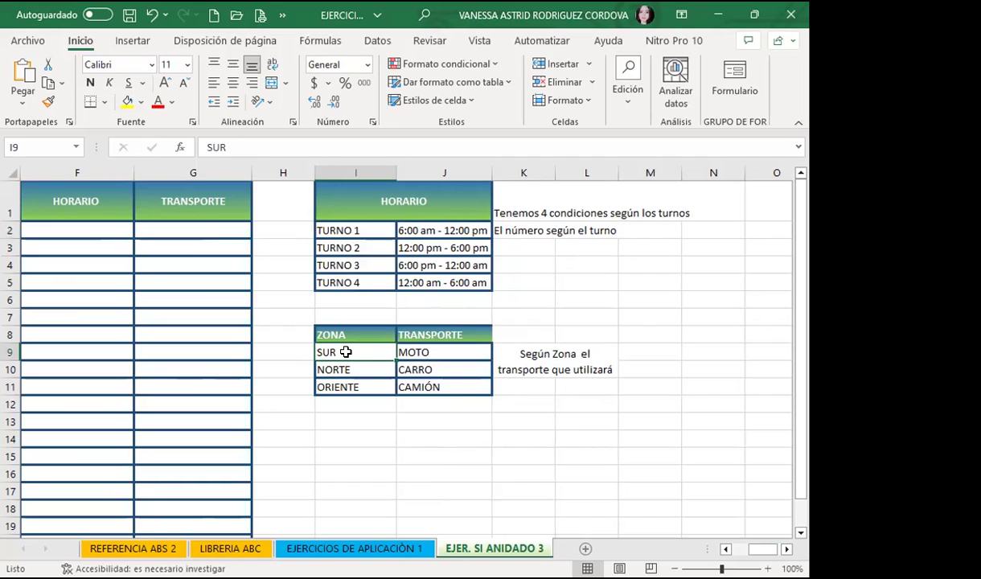
pyautogui.click(437, 352)
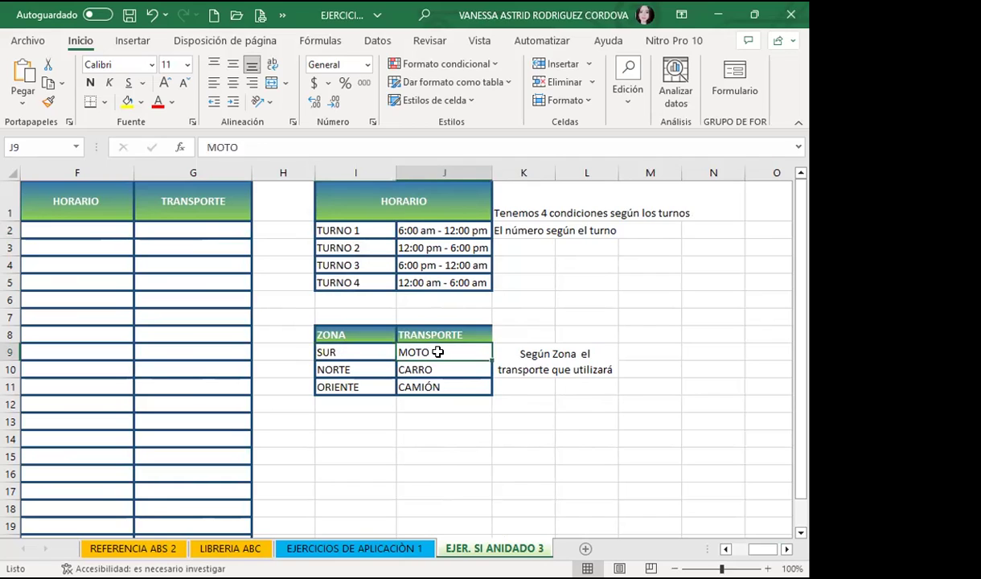
pyautogui.click(364, 370)
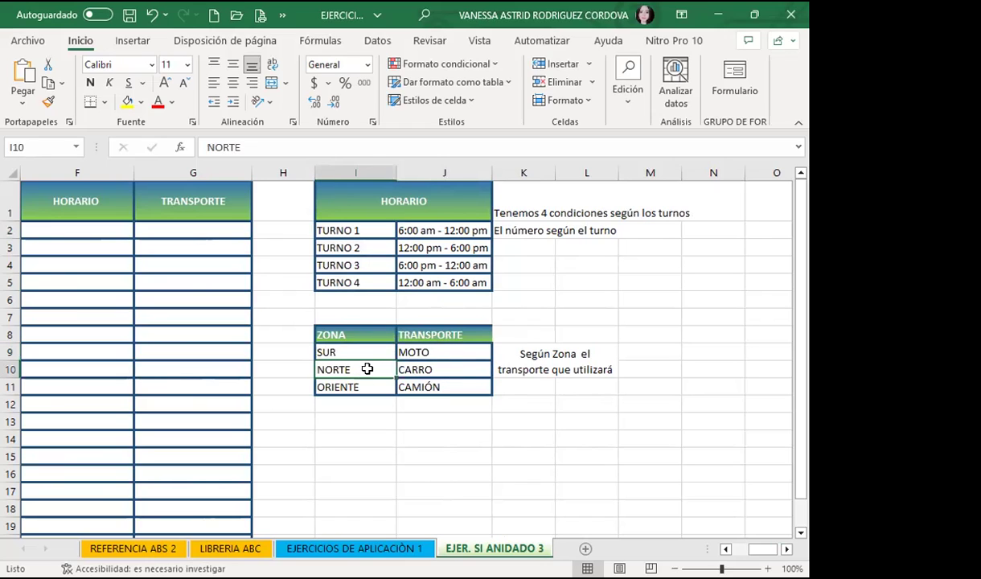
pyautogui.click(454, 369)
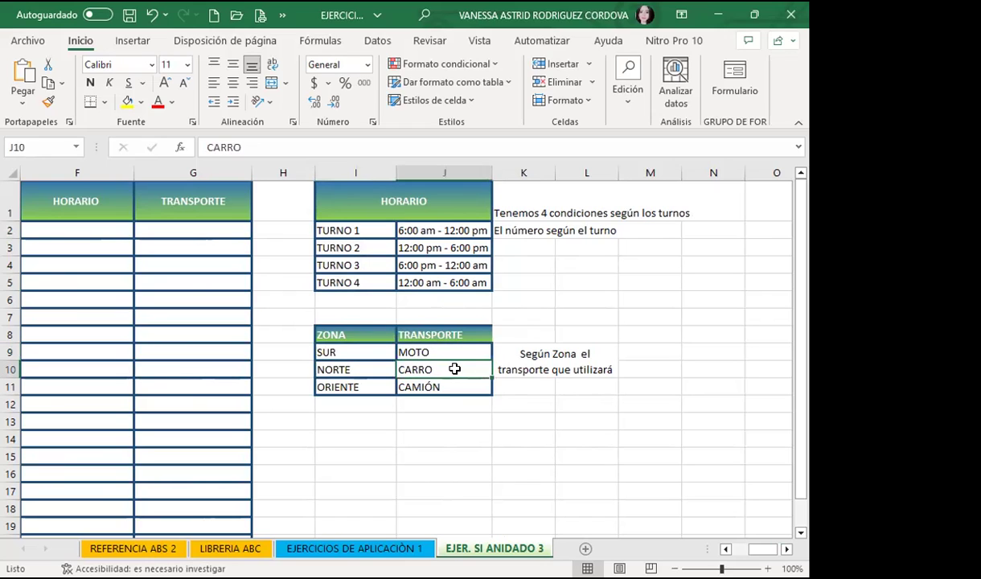
pyautogui.click(362, 384)
pyautogui.click(436, 386)
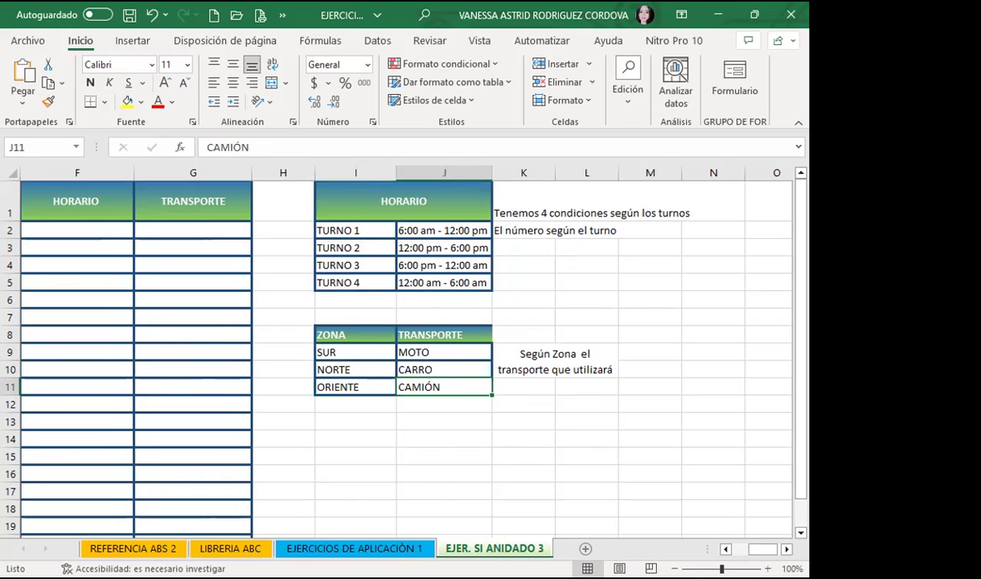
pyautogui.hscroll(-3, 641, 366)
pyautogui.hscroll(1, 641, 366)
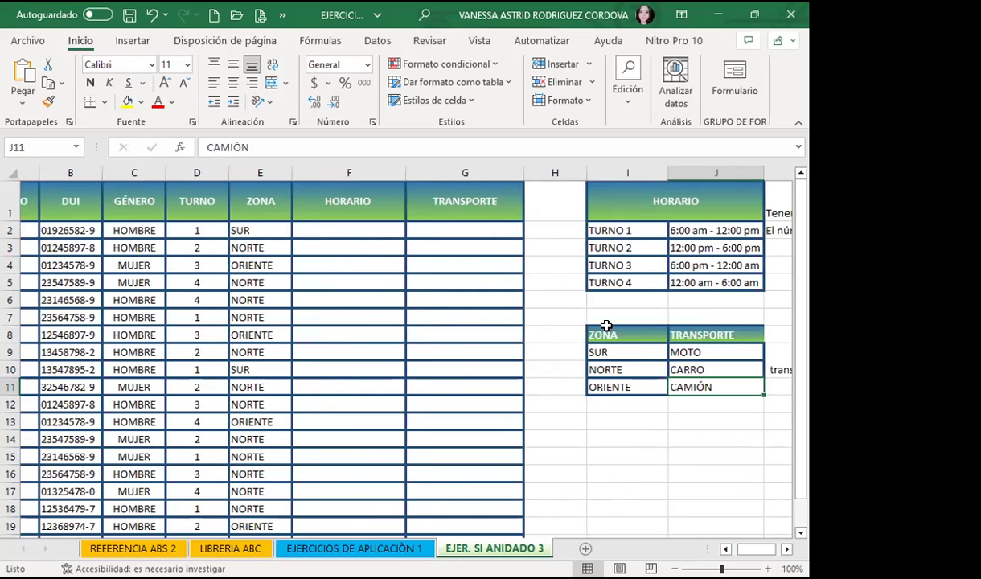
# Start the HORARIO formula in F2 as =SI(D2=1; testing the TURNO value.
pyautogui.click(330, 230)
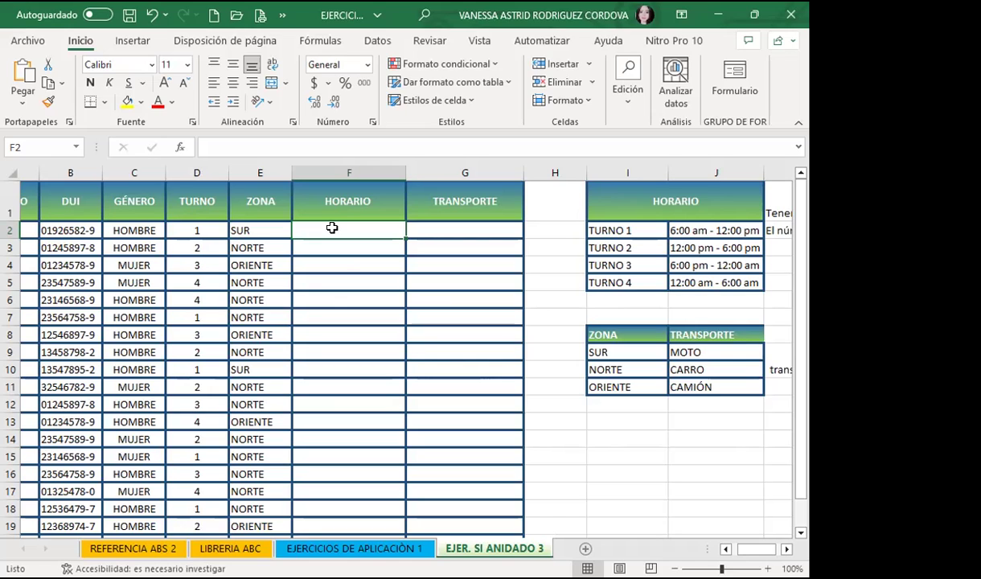
pyautogui.write('=')
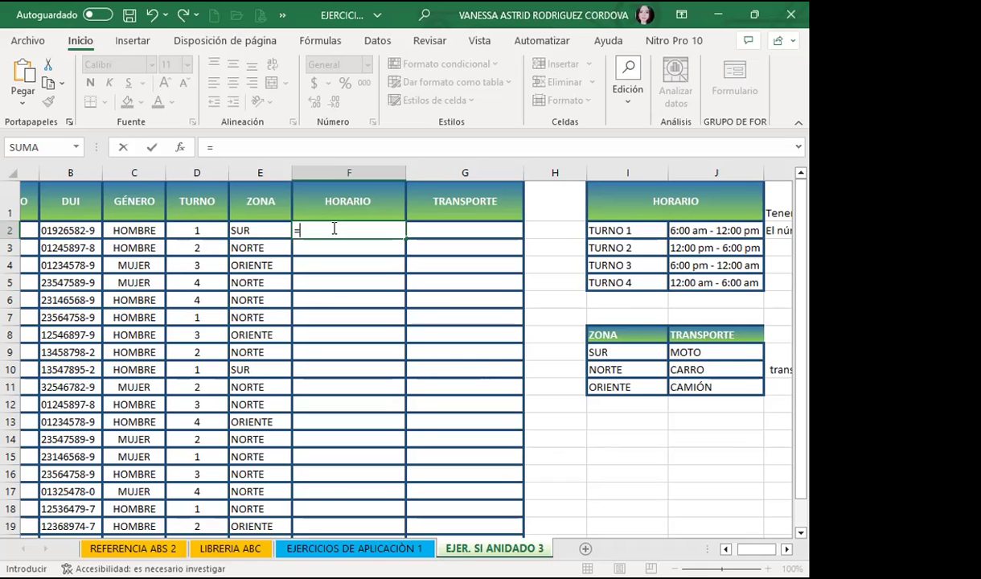
pyautogui.write('SI')
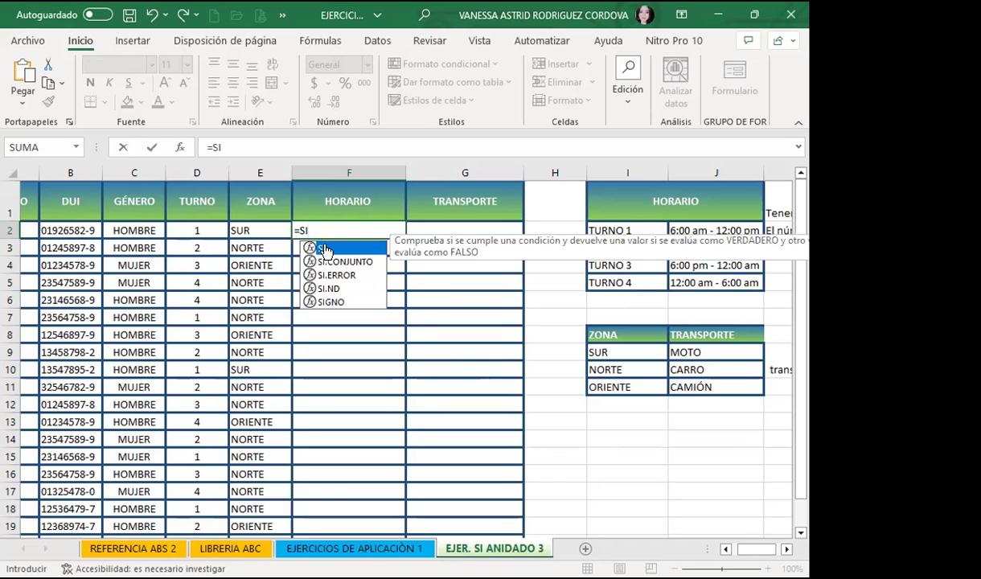
pyautogui.doubleClick(325, 250)
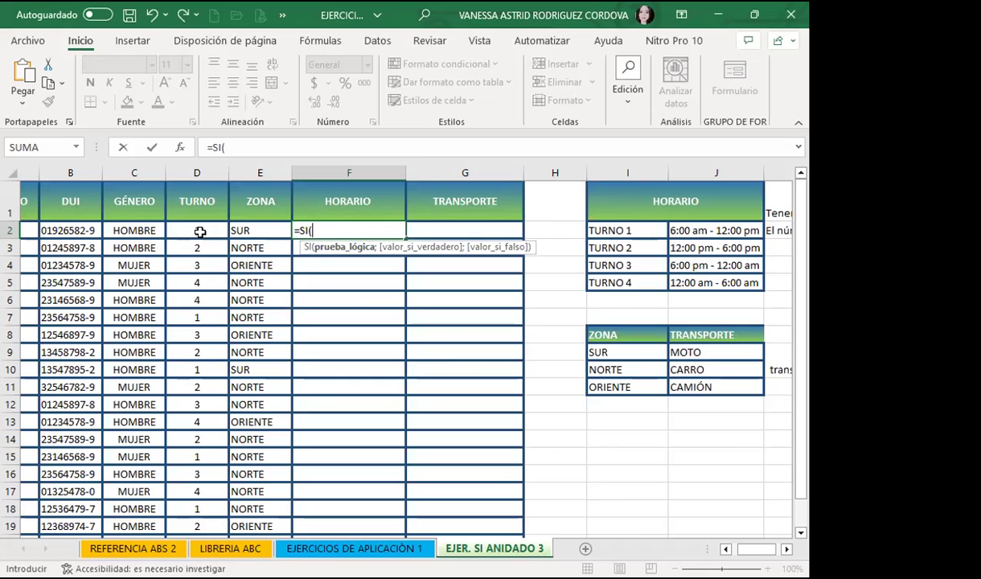
pyautogui.click(201, 231)
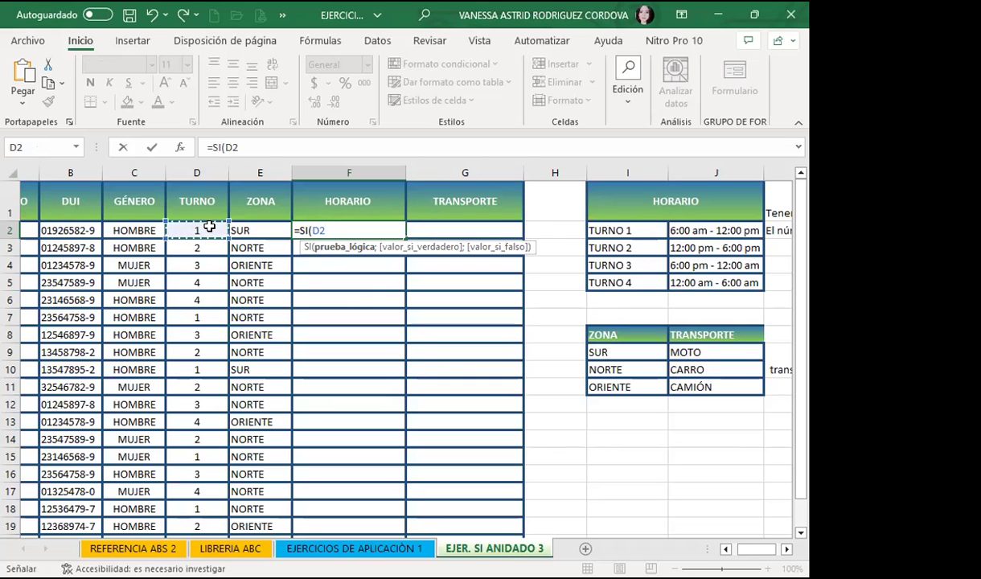
pyautogui.write('=1')
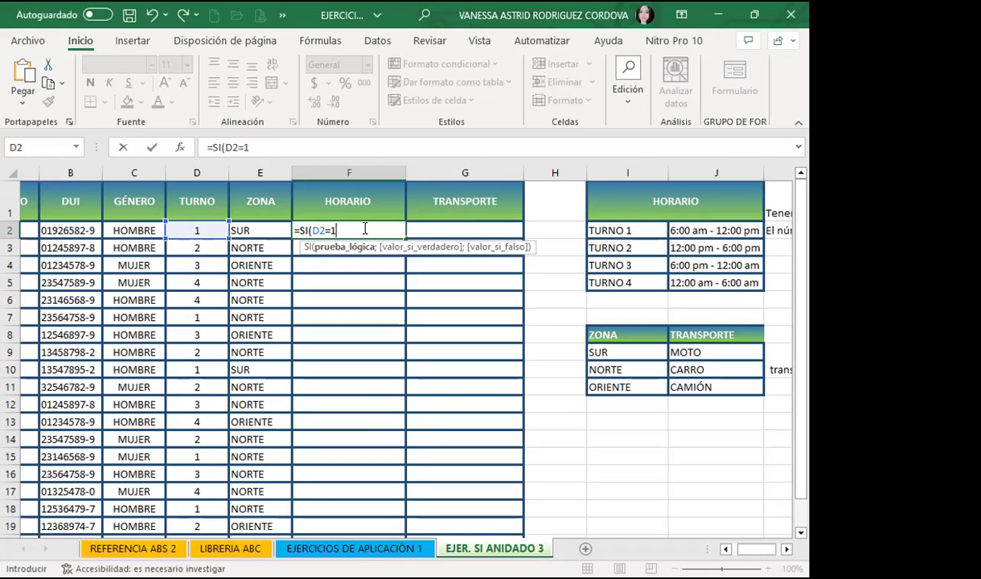
pyautogui.write(';')
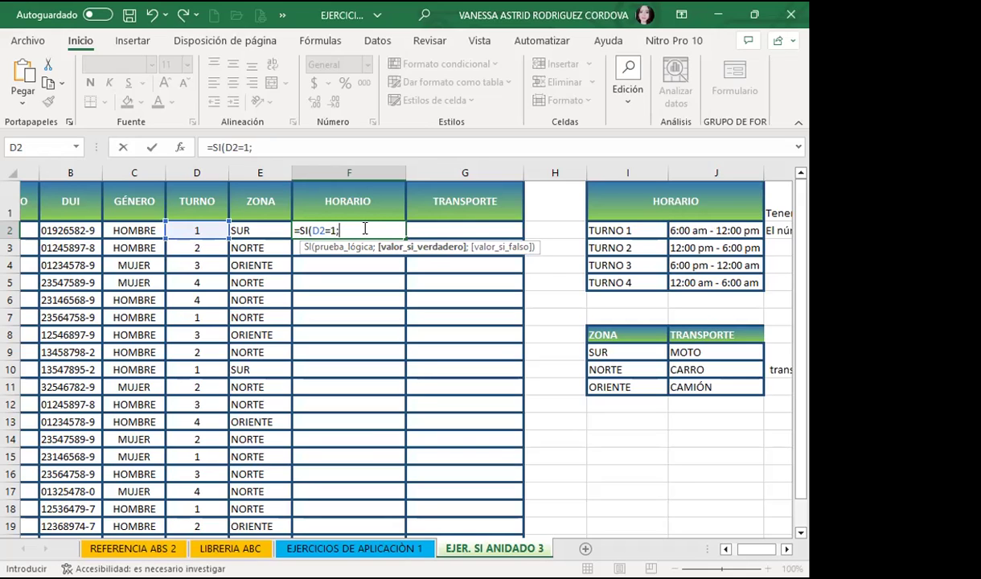
# Return $J$2 for shift 1 and nest a SI testing D2=2 that returns $J$3.
pyautogui.click(746, 231)
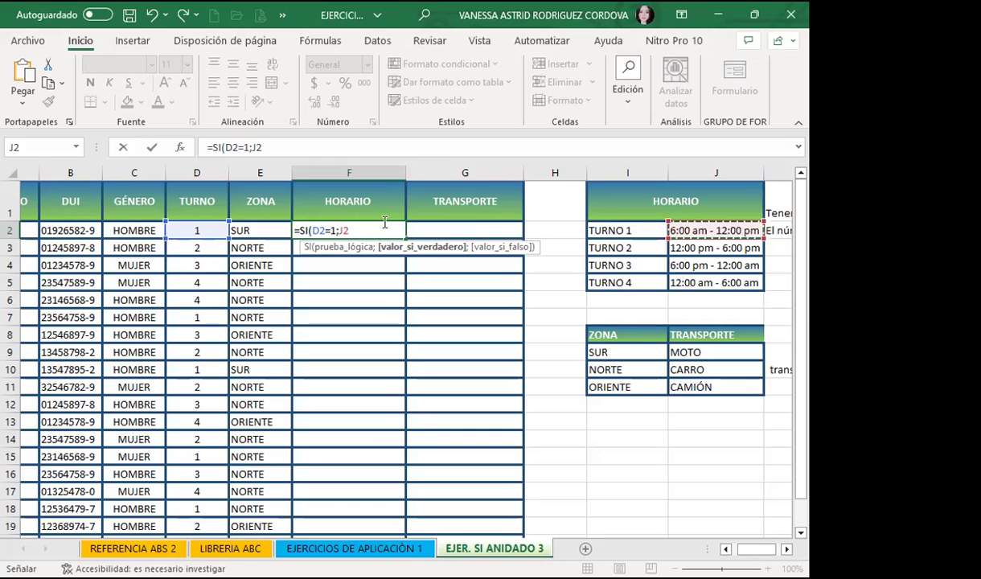
pyautogui.press('F4')
pyautogui.write('$J$2;')
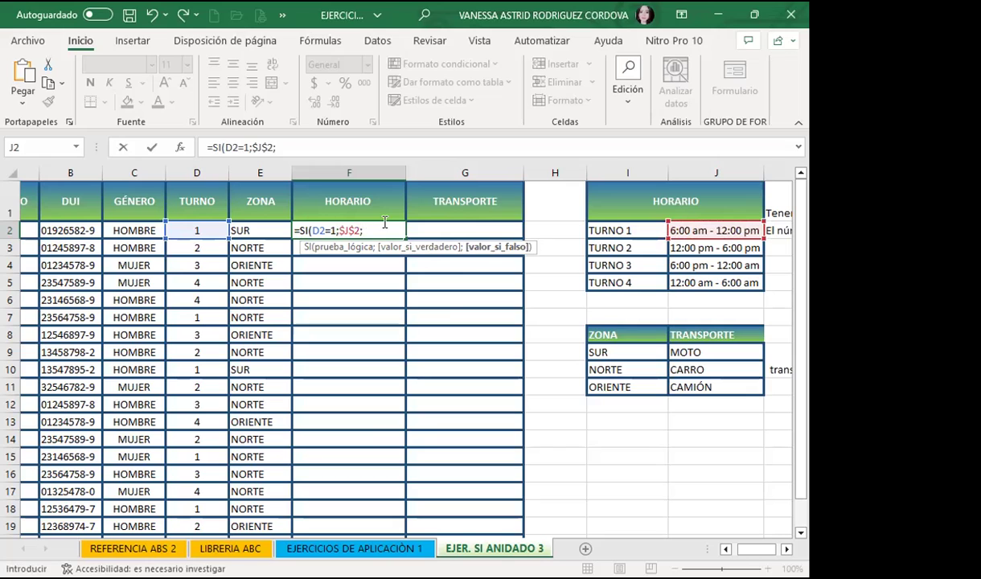
pyautogui.write('SI')
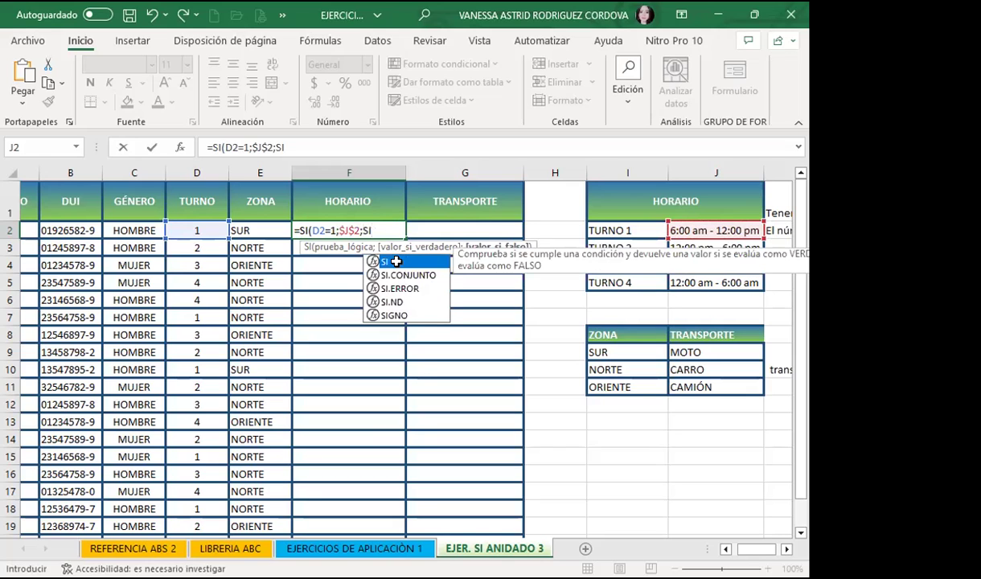
pyautogui.write('(')
pyautogui.click(190, 228)
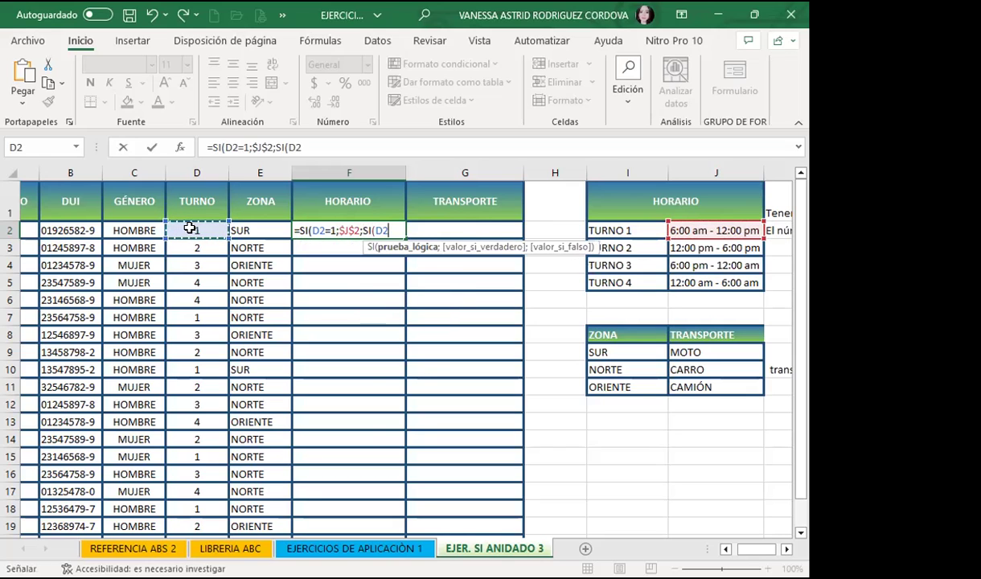
pyautogui.write('=')
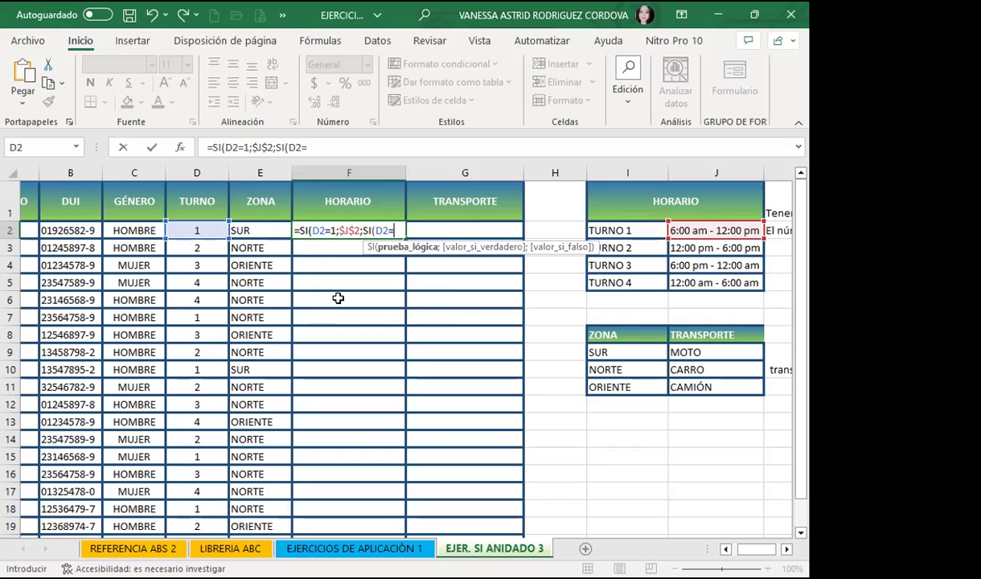
pyautogui.write('2')
pyautogui.write(';')
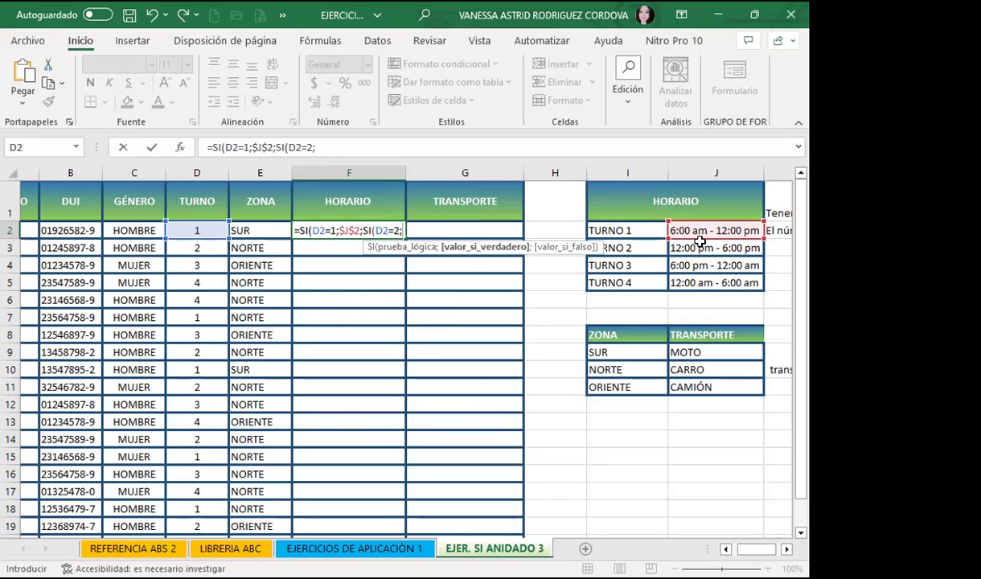
pyautogui.click(699, 245)
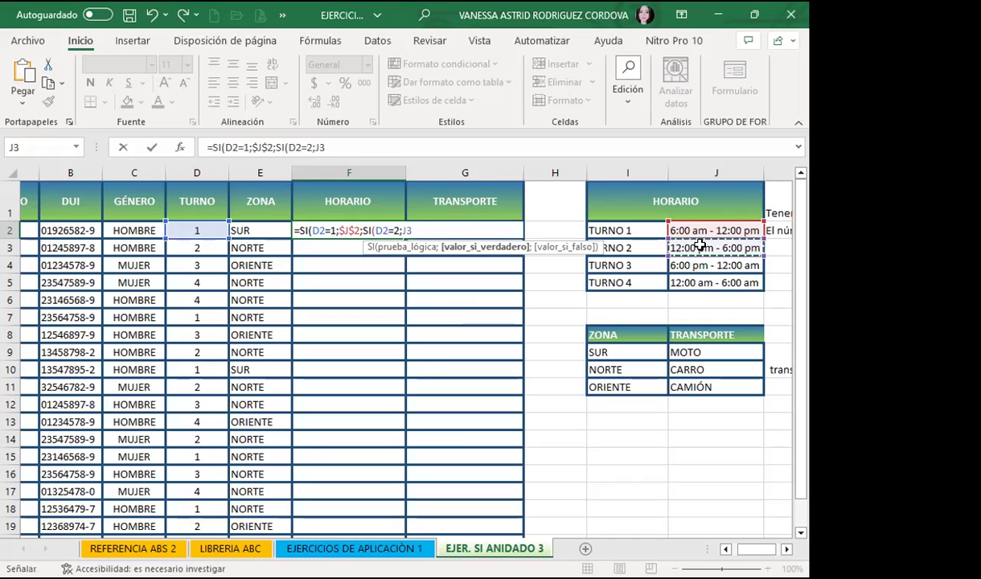
pyautogui.press('F4')
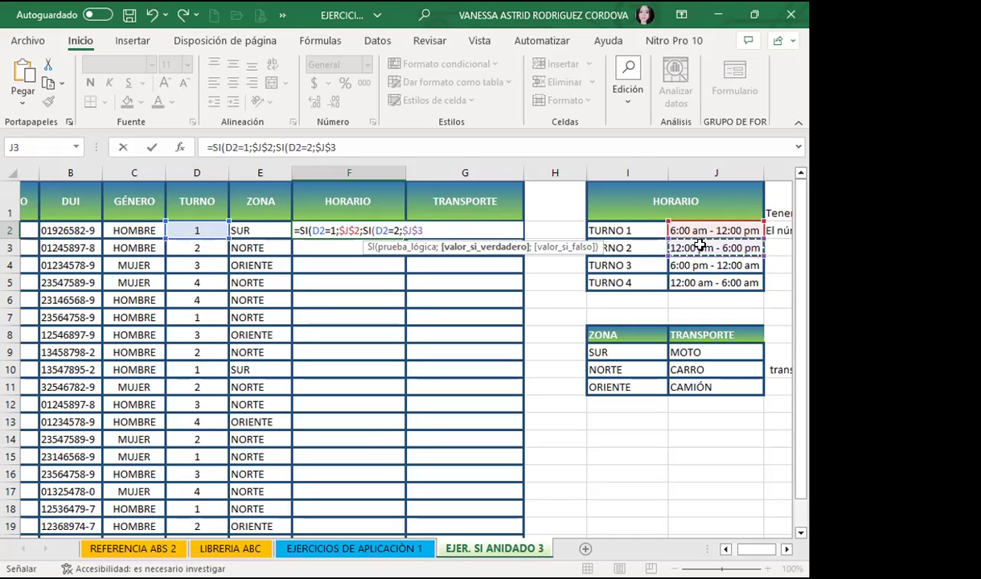
# Nest a third SI testing D2=3 that returns $J$4, then open another SI.
pyautogui.write(';')
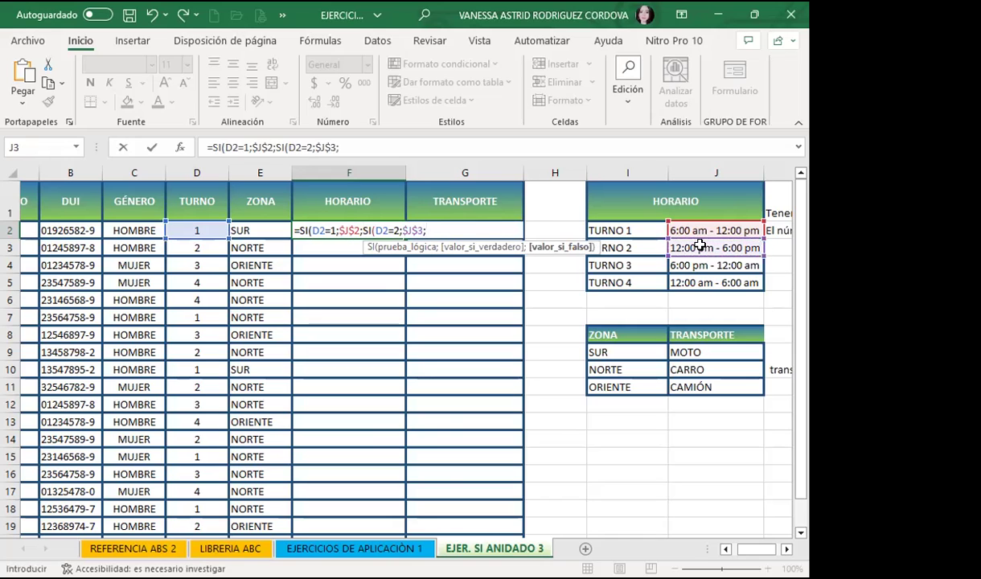
pyautogui.write('SI')
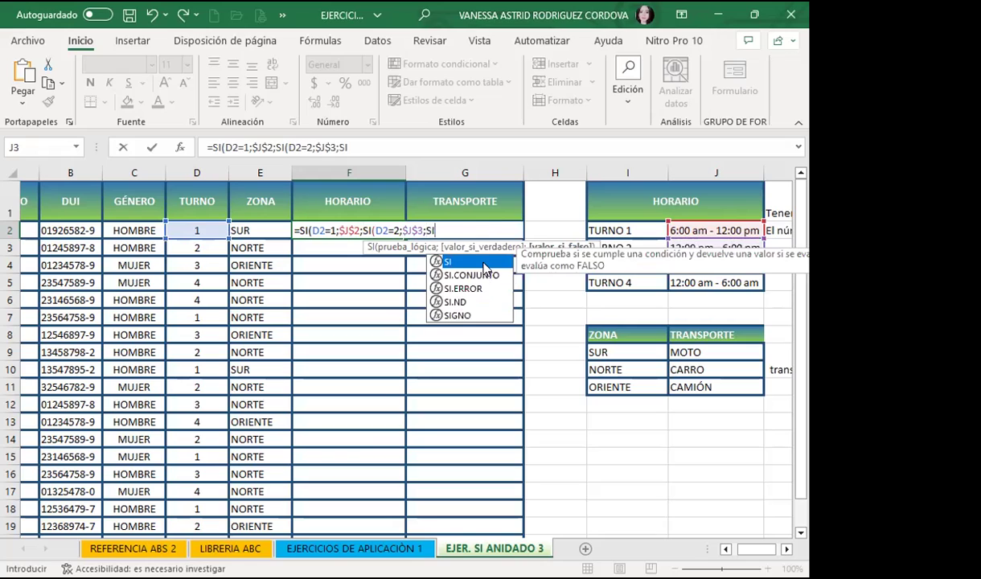
pyautogui.write('(')
pyautogui.click(216, 228)
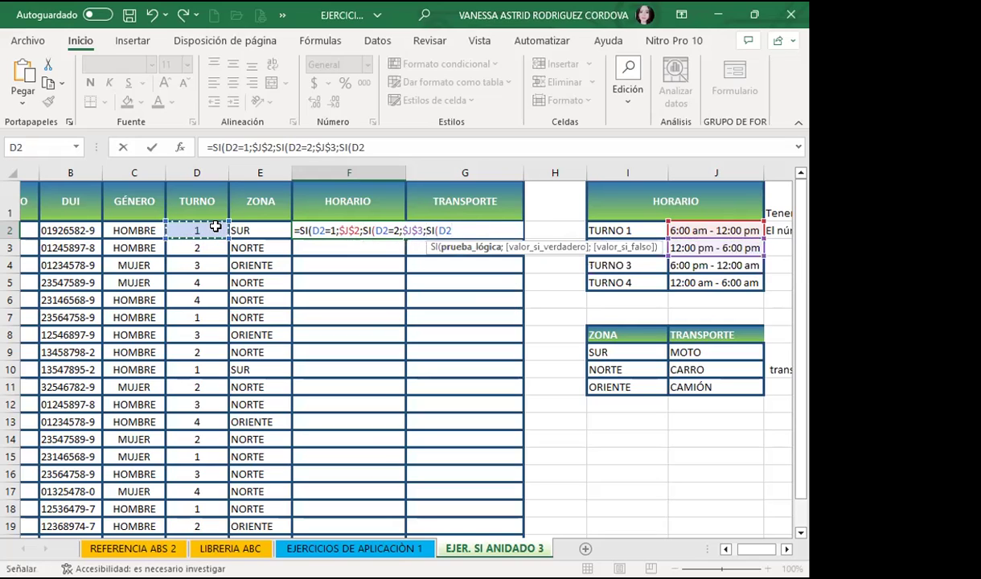
pyautogui.write('=')
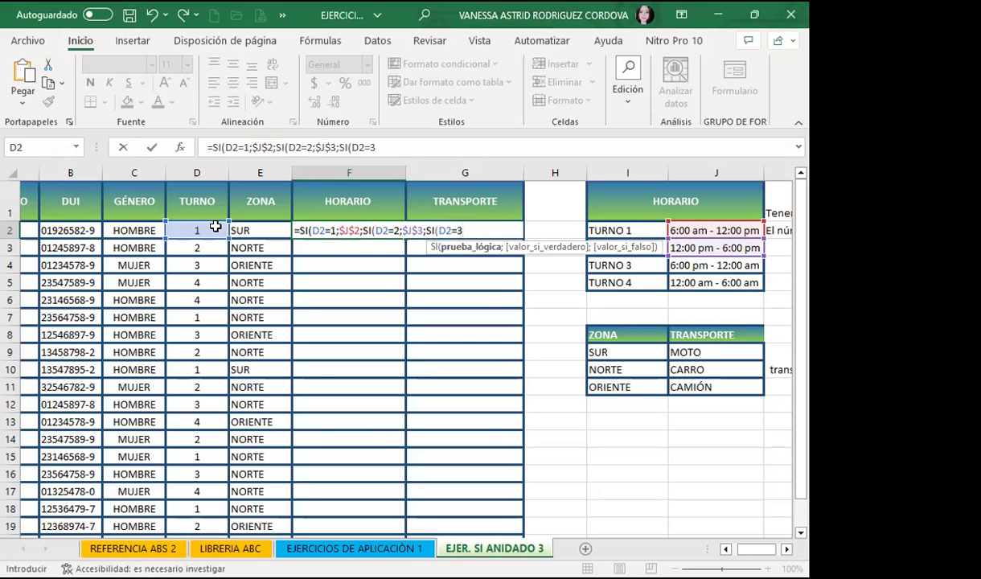
pyautogui.write('3;')
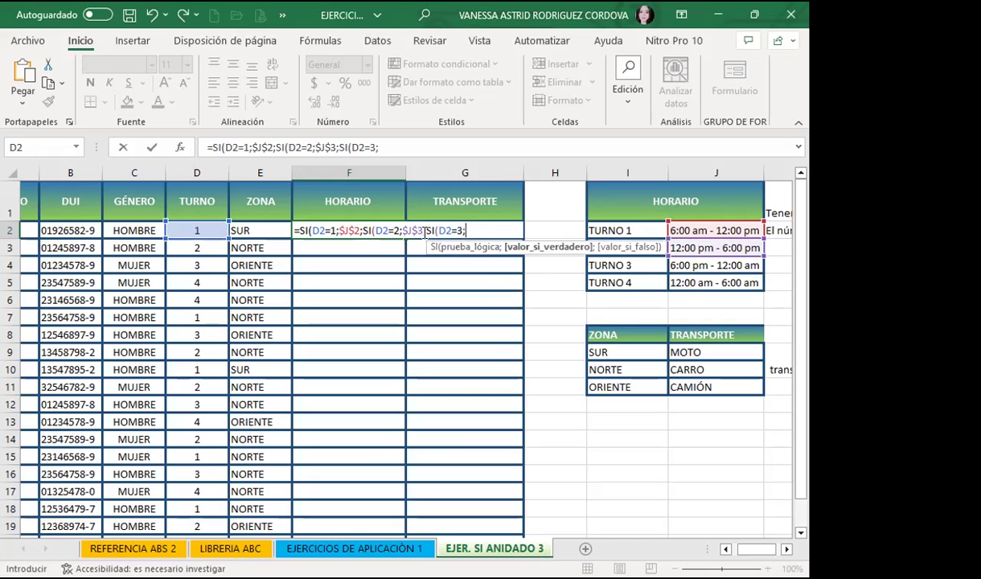
pyautogui.click(718, 267)
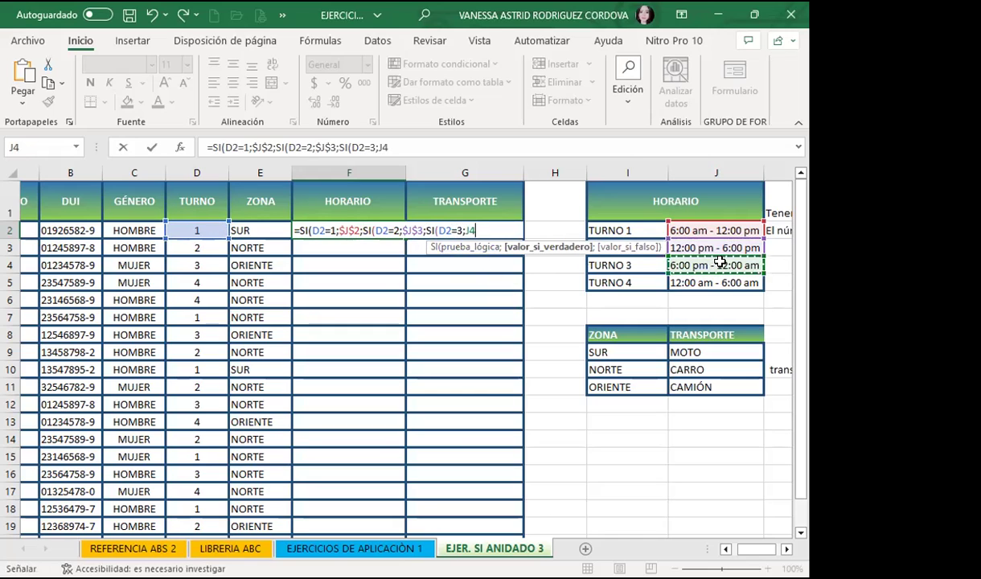
pyautogui.press('F4')
pyautogui.write('$J$4;')
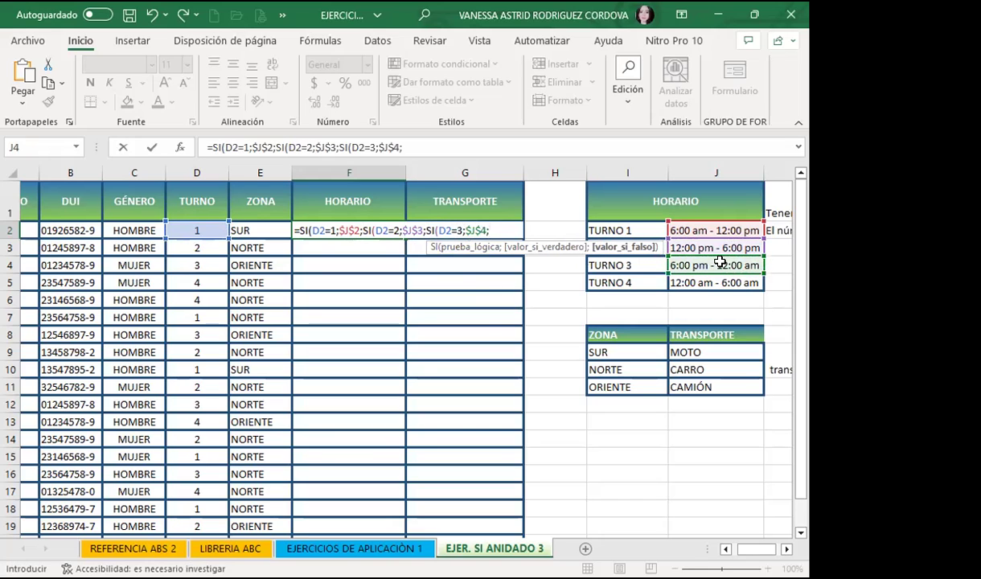
pyautogui.write('SI')
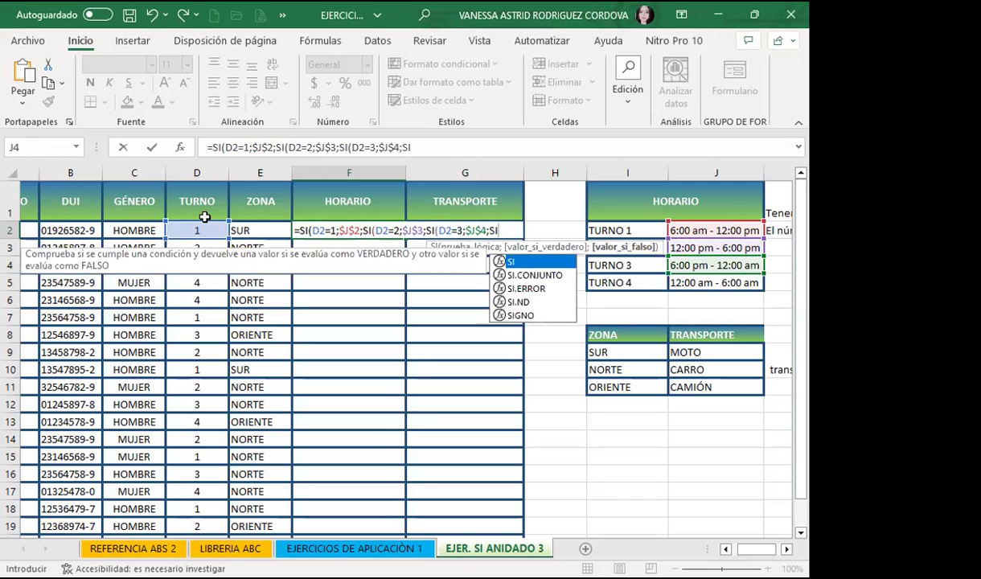
pyautogui.write('(')
# Finish the F2 formula with $J$5 as the fallback and close it with ))), showing 6:00 am - 12:00 pm.
pyautogui.click(189, 226)
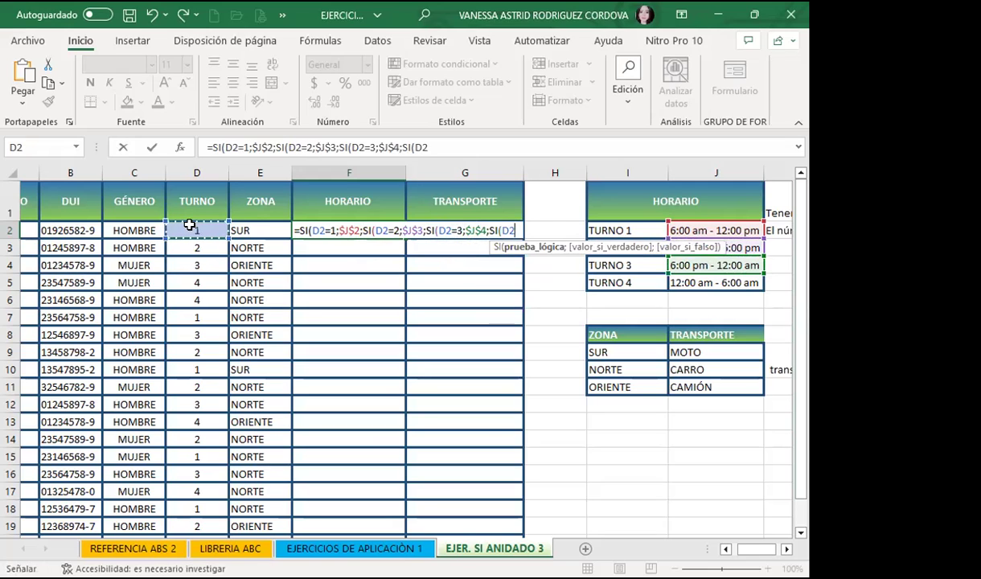
pyautogui.write('=')
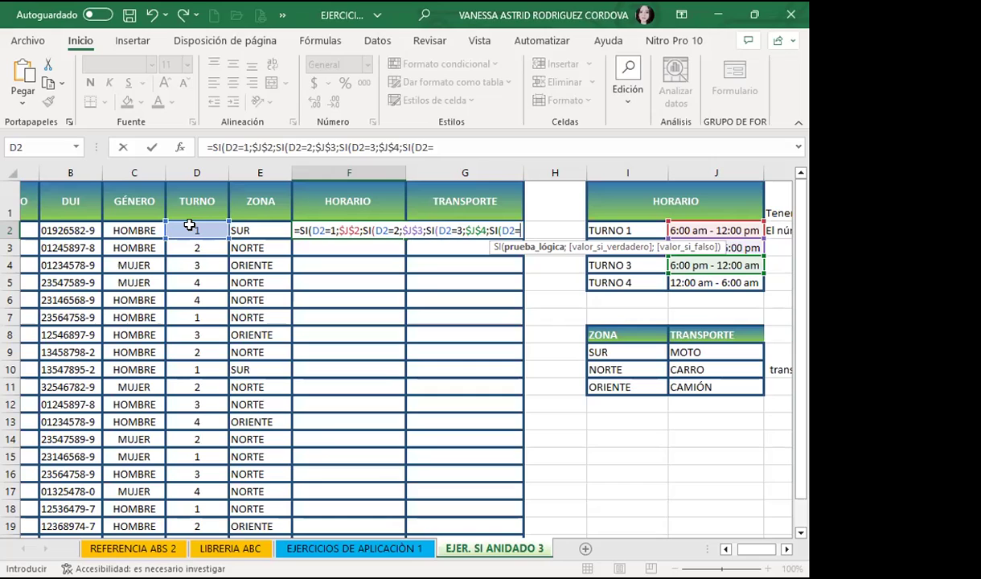
pyautogui.press('BackSpace')
pyautogui.press('BackSpace')
pyautogui.press('BackSpace')
pyautogui.press('BackSpace')
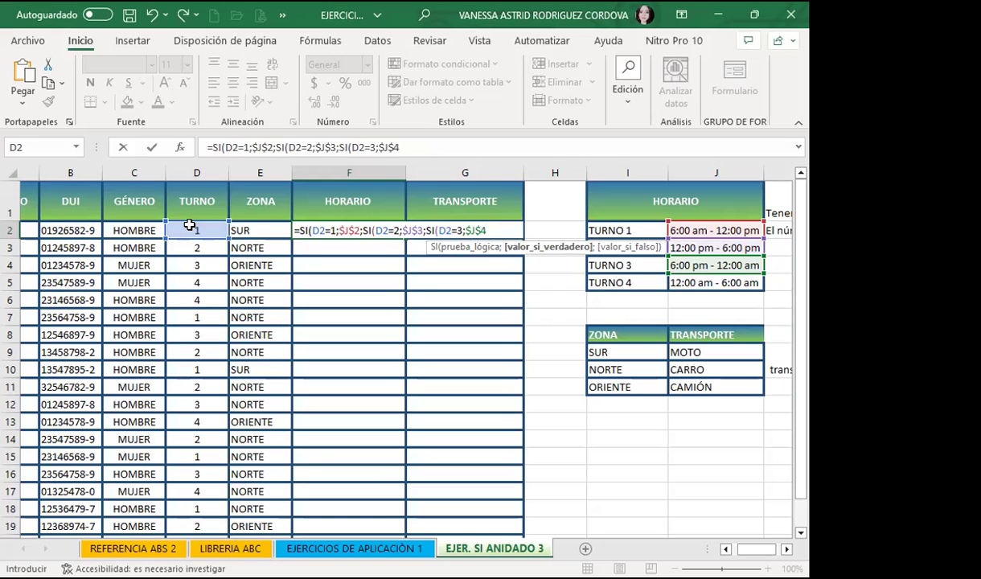
pyautogui.write(';')
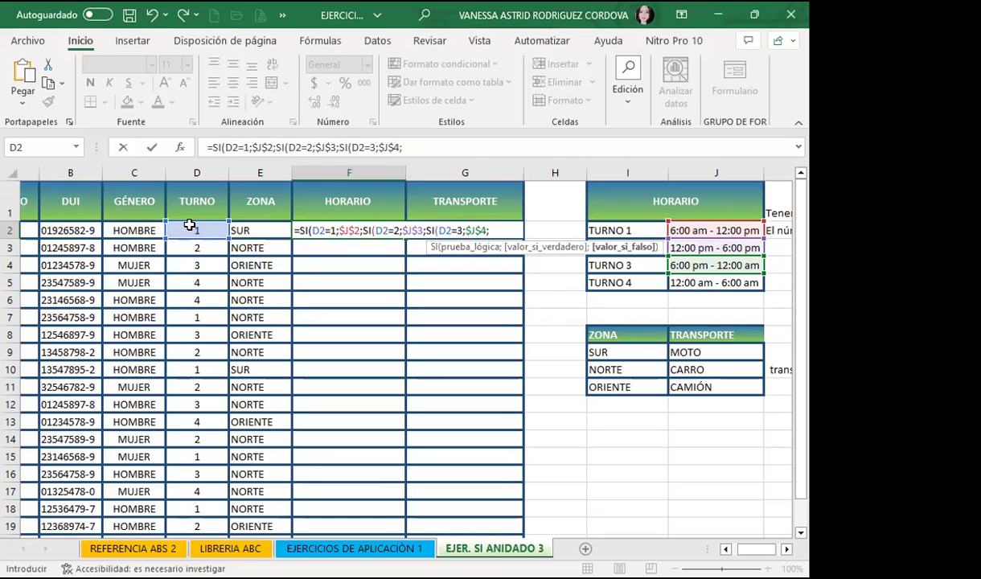
pyautogui.click(722, 279)
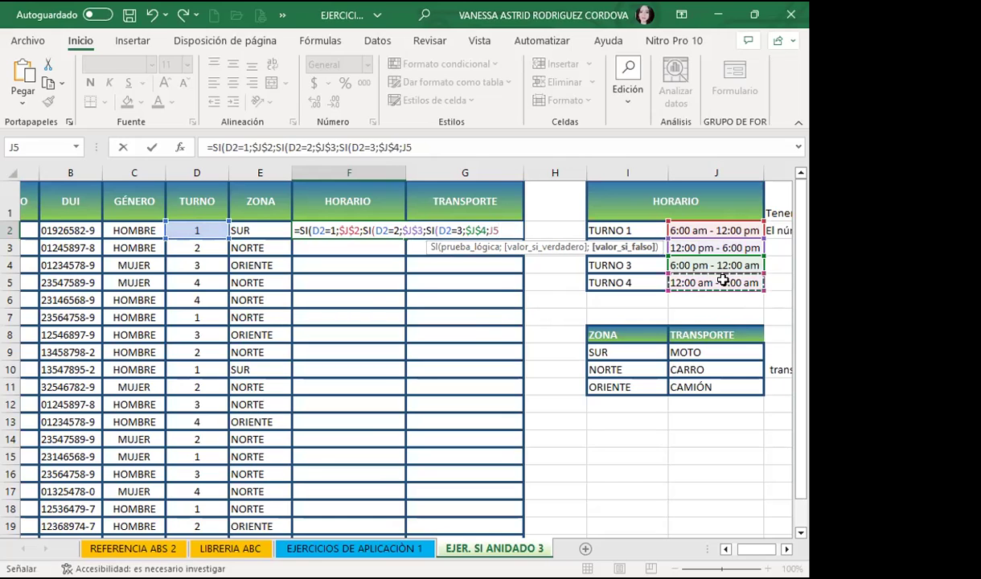
pyautogui.press('F4')
pyautogui.write(')')
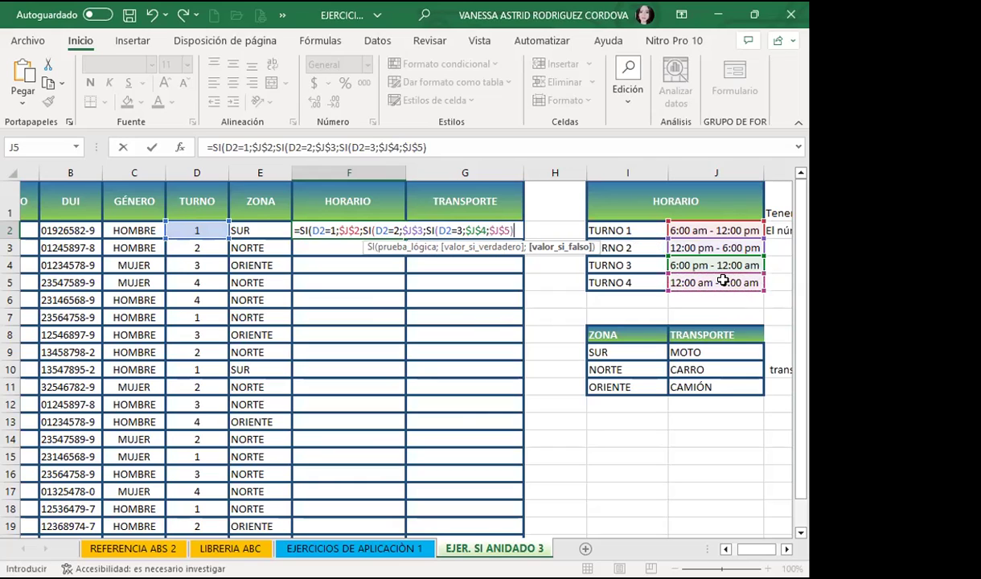
pyautogui.write('))')
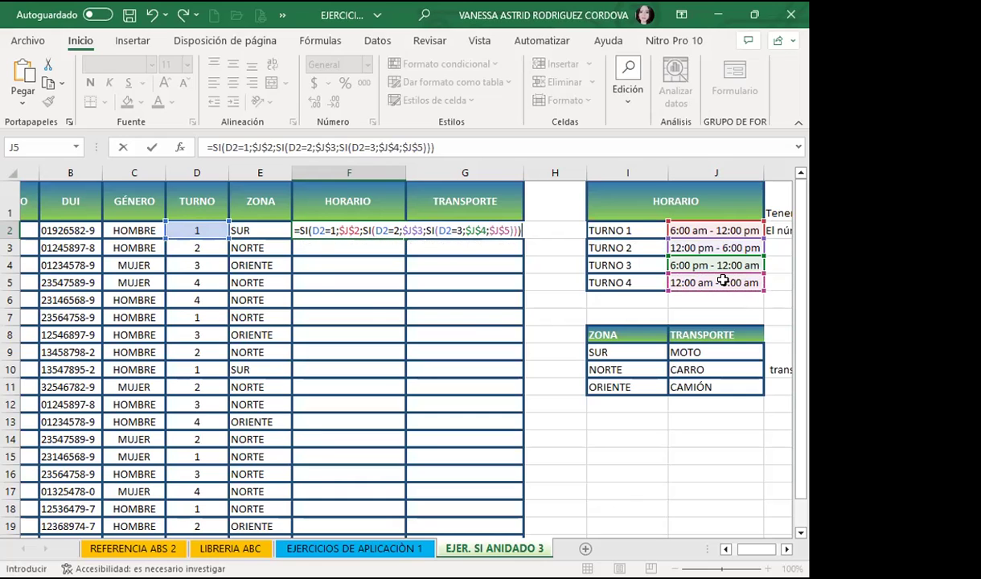
pyautogui.press('Return')
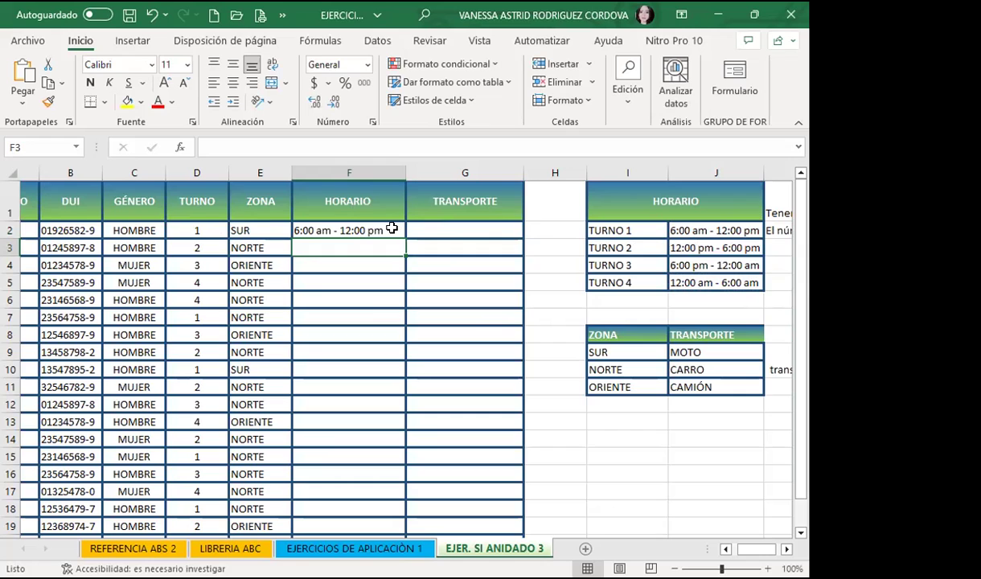
# Fill the F2 HORARIO formula down to row 19 and check the copied results in rows 3 and 4.
pyautogui.click(384, 229)
pyautogui.moveTo(405, 236); pyautogui.dragTo(372, 526)
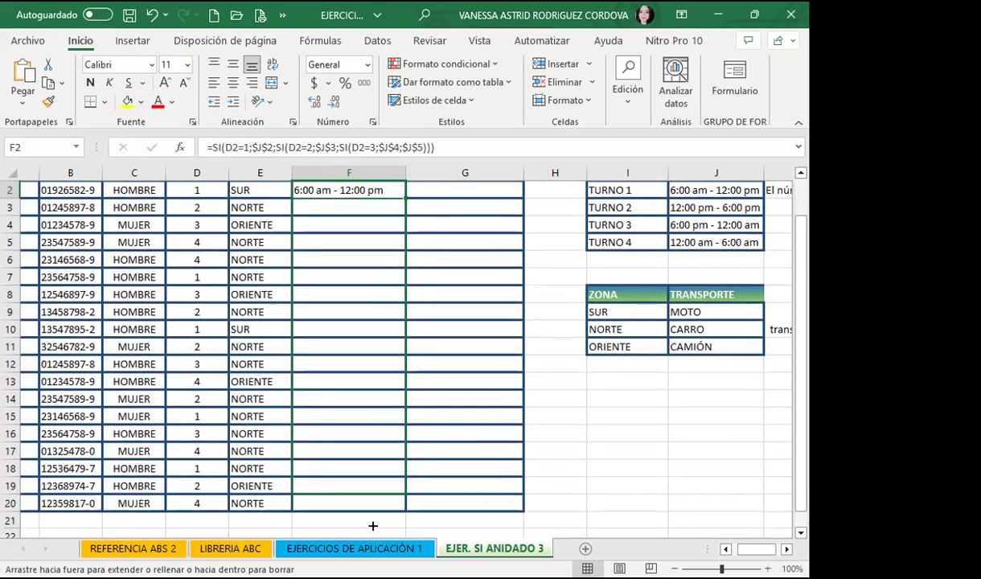
pyautogui.moveTo(373, 526); pyautogui.dragTo(372, 526)
pyautogui.scroll(1, 200, 241)
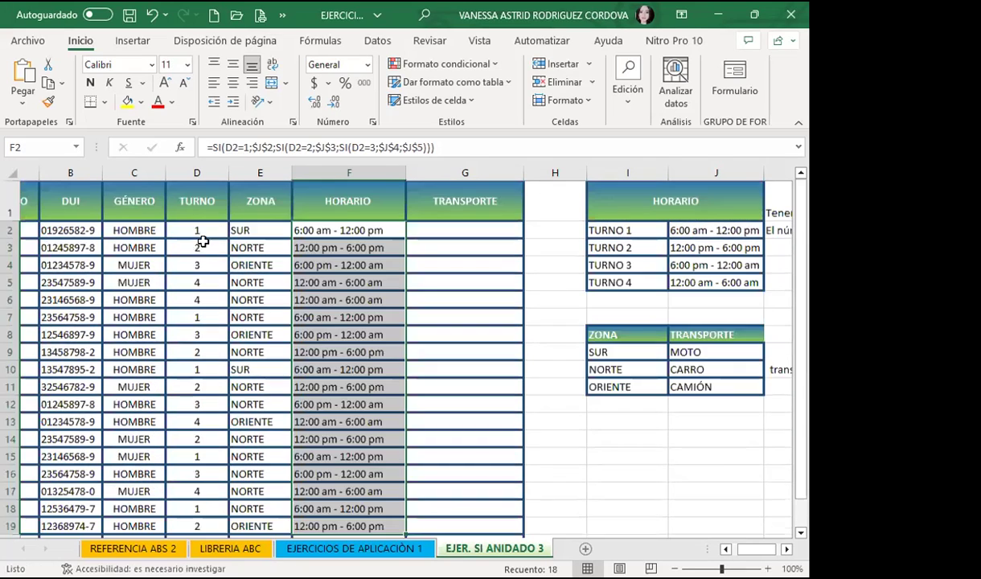
pyautogui.click(313, 248)
pyautogui.press('Down')
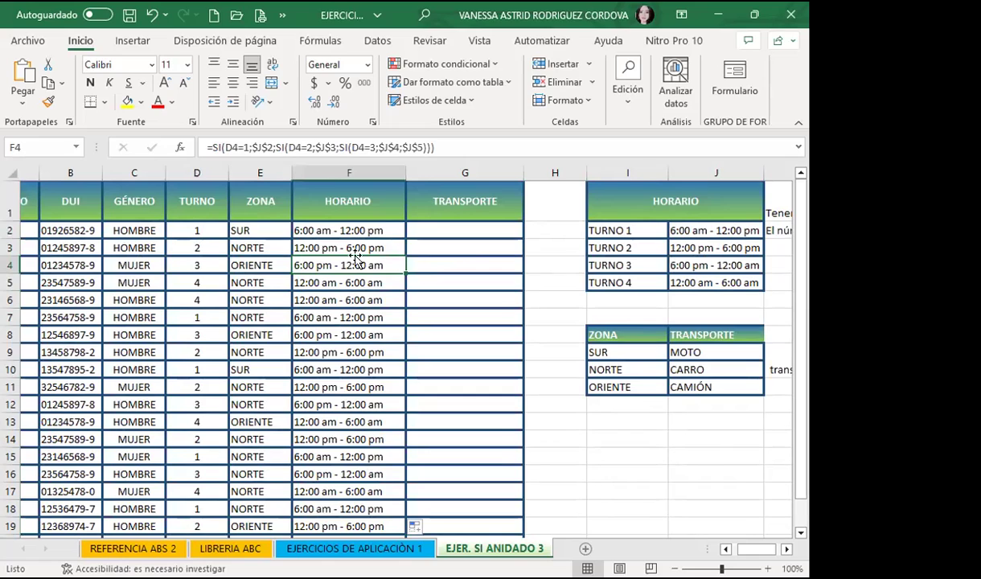
pyautogui.click(377, 229)
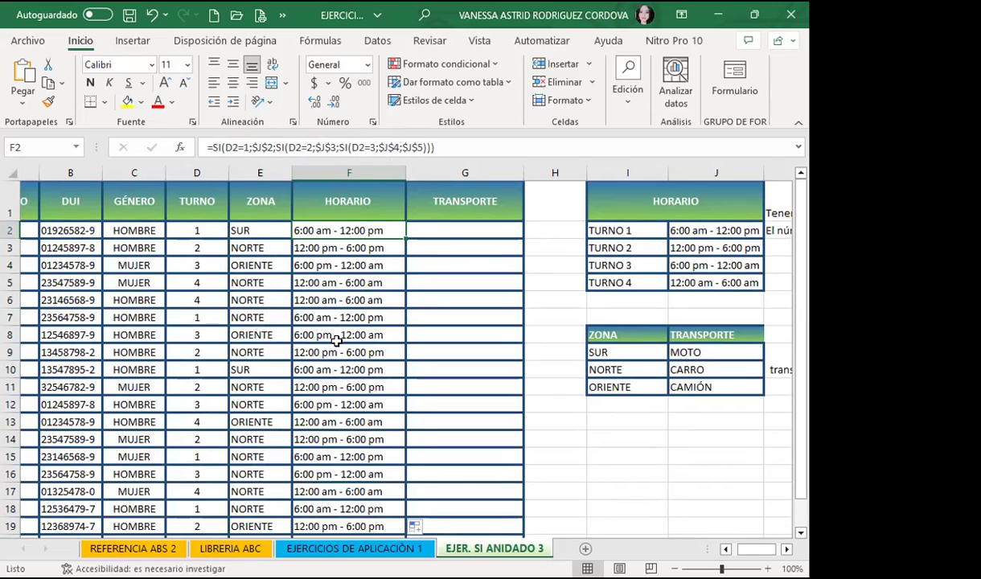
# Extend the HORARIO formula from F19 into row 20, showing 12:00 am - 6:00 am.
pyautogui.click(203, 419)
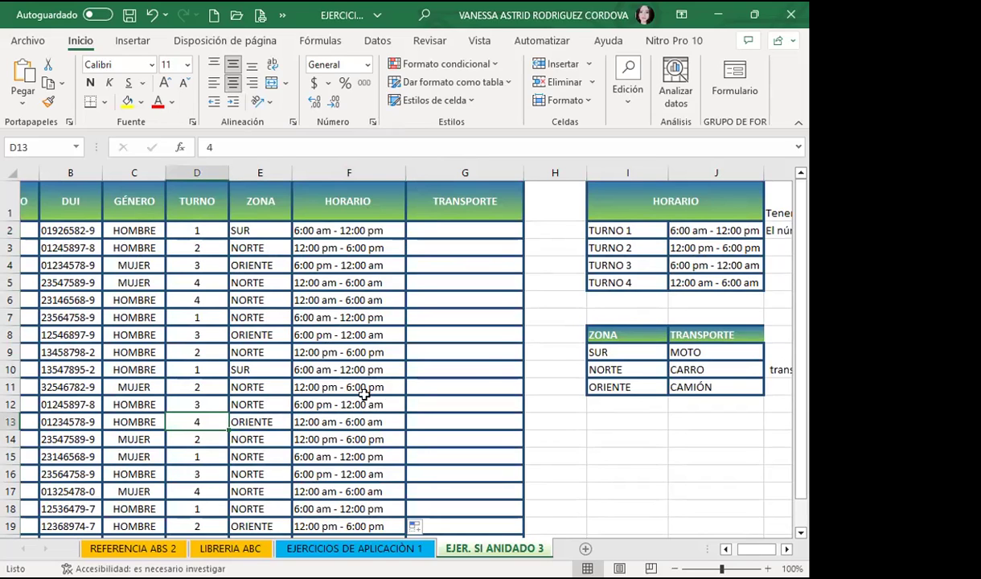
pyautogui.click(353, 420)
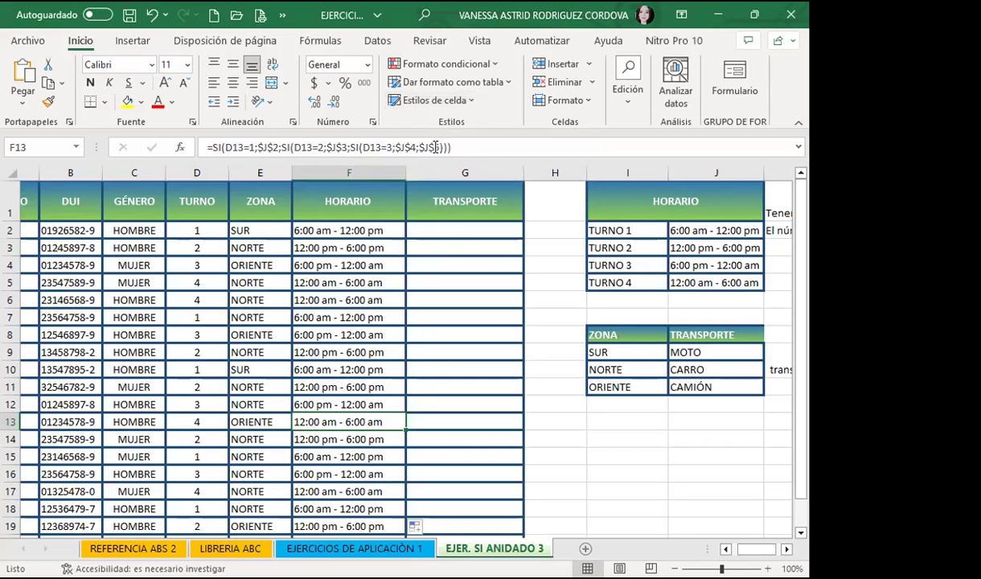
pyautogui.scroll(-2, 241, 406)
pyautogui.press('Down')
pyautogui.press('Down')
pyautogui.press('Down')
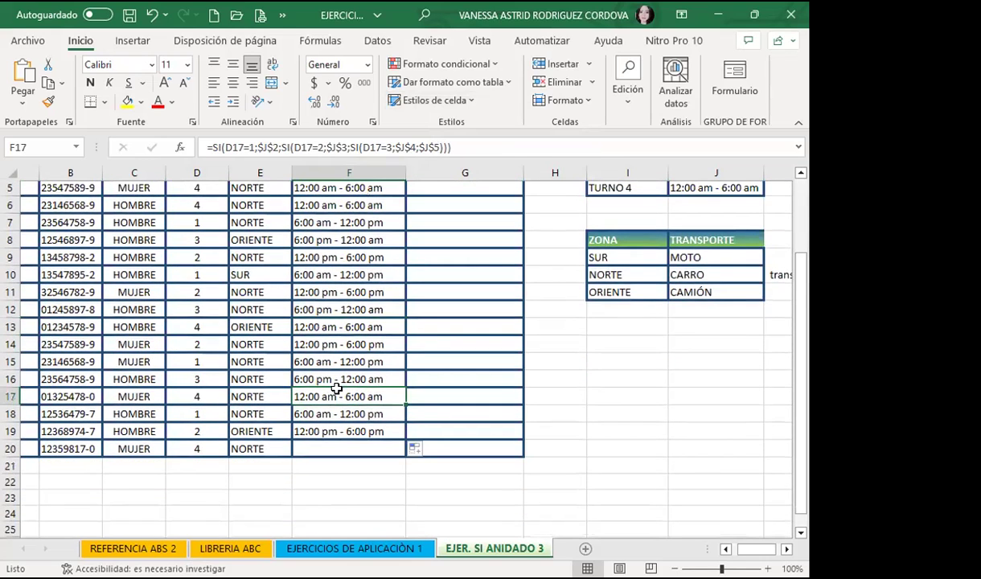
pyautogui.scroll(-1, 268, 413)
pyautogui.click(361, 376)
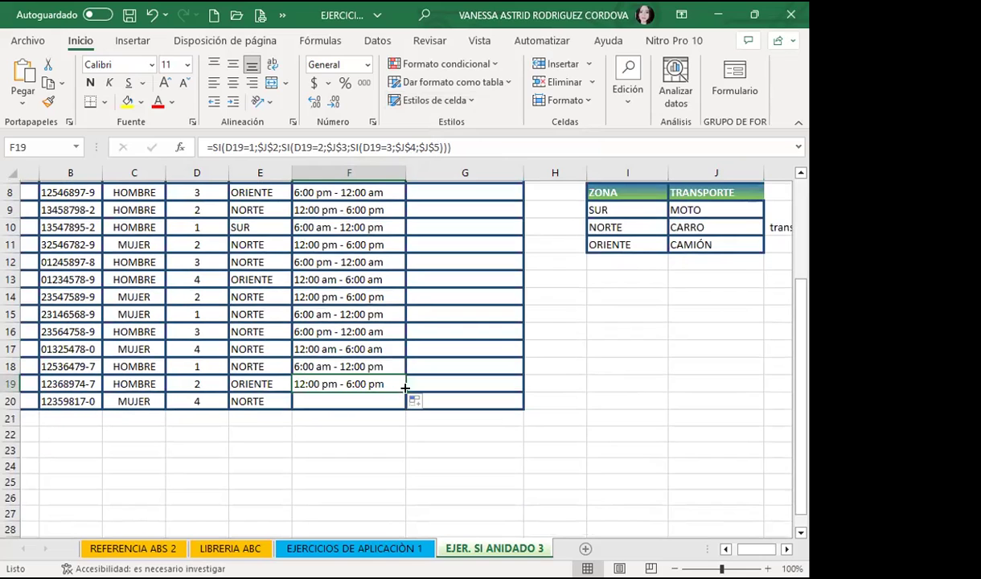
pyautogui.moveTo(405, 392); pyautogui.dragTo(399, 401)
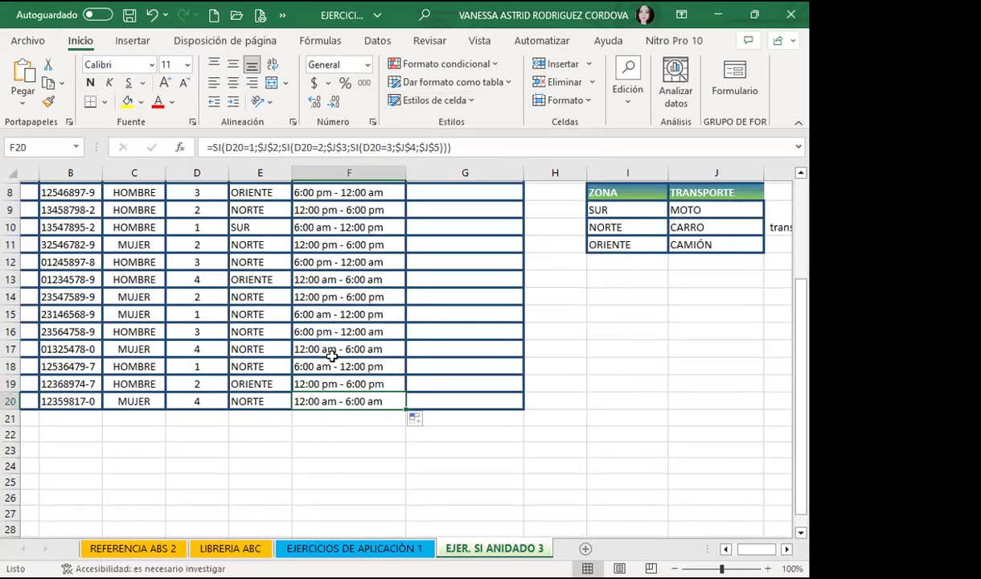
pyautogui.scroll(3, 318, 281)
pyautogui.click(337, 295)
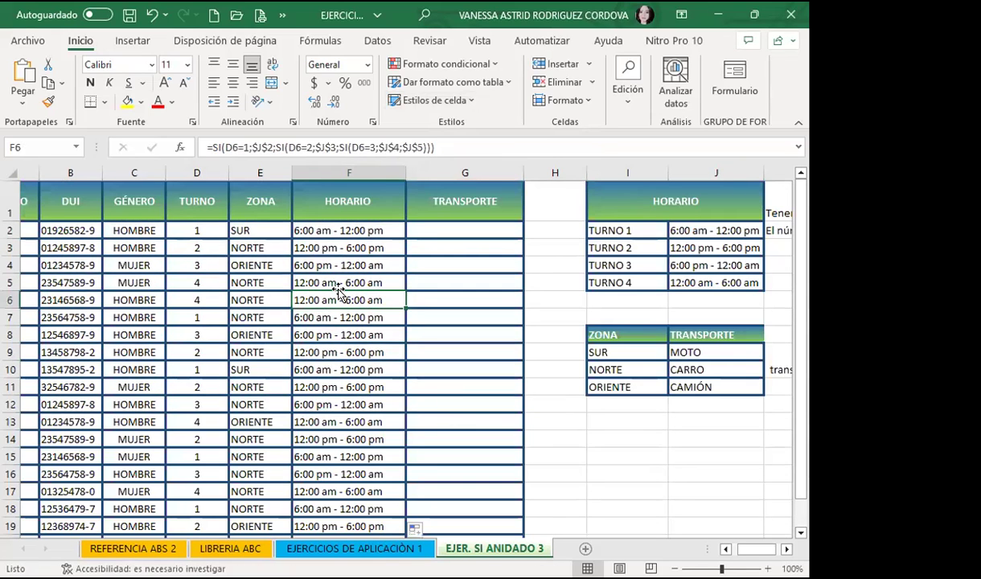
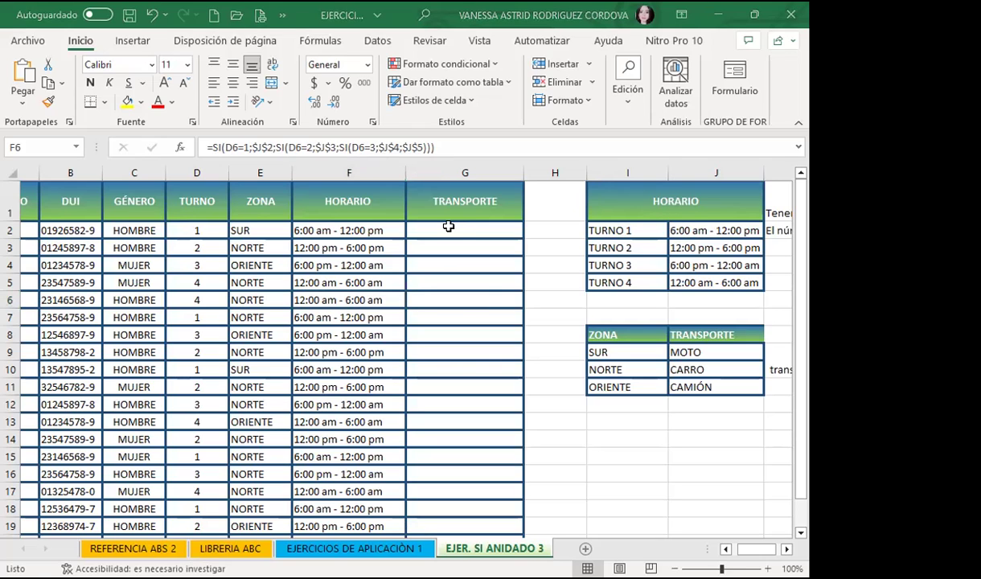
# Leave F6's SI formula unchanged and begin a new formula with = in G2.
pyautogui.press('F2')
pyautogui.press('Escape')
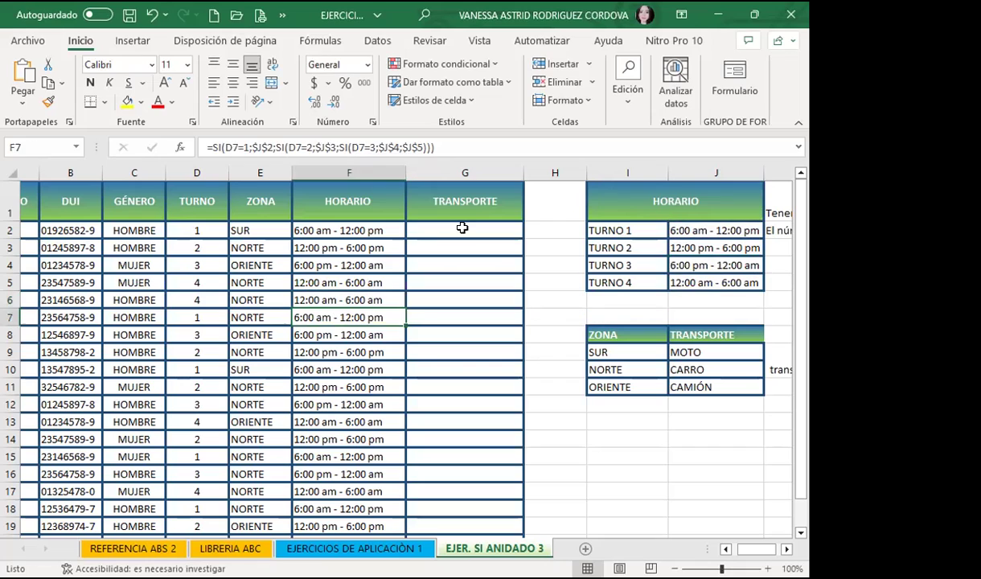
pyautogui.click(464, 227)
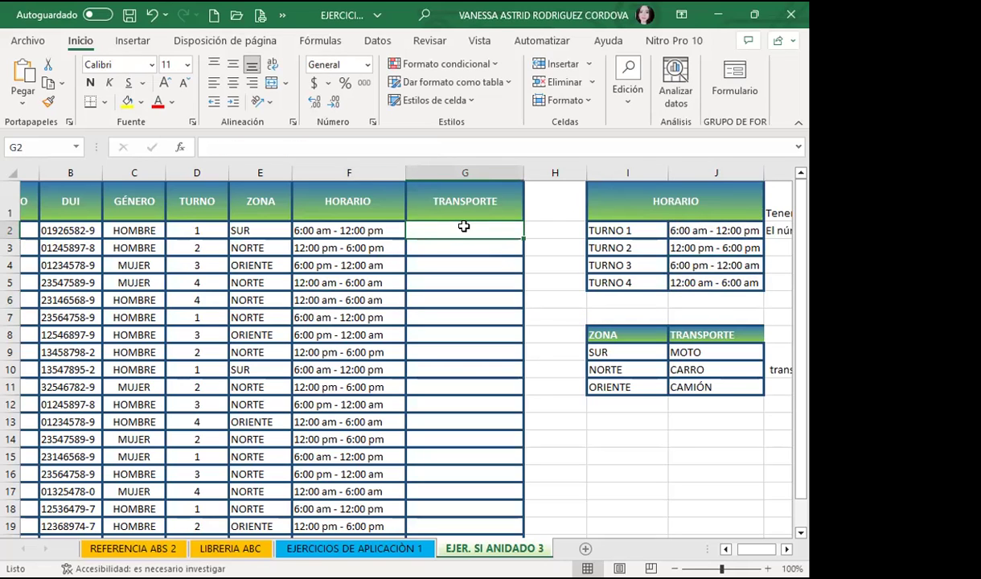
pyautogui.write('=')
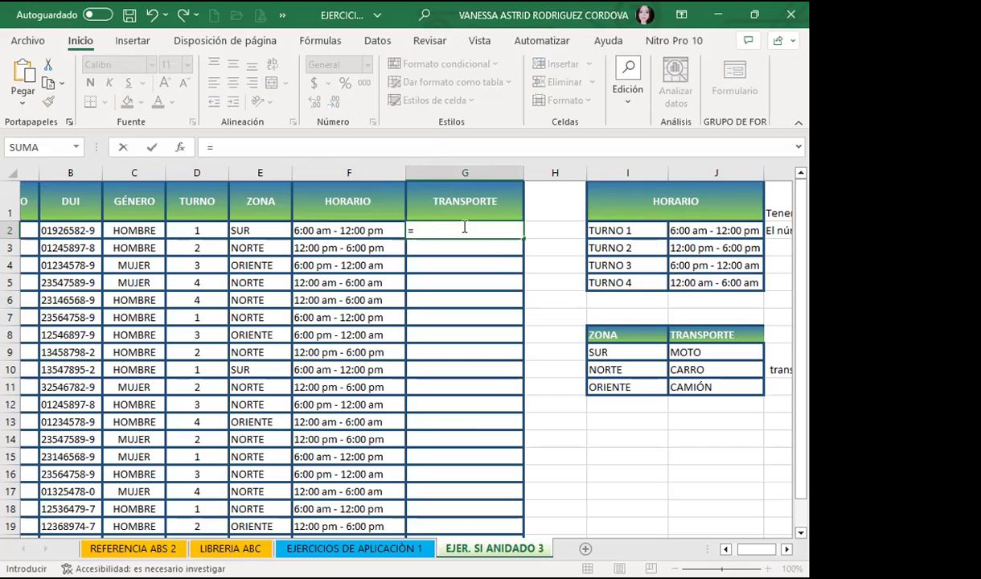
# Enter the outer condition SI(E2=$I$9;$J$9; so SUR returns MOTO.
pyautogui.write('SI')
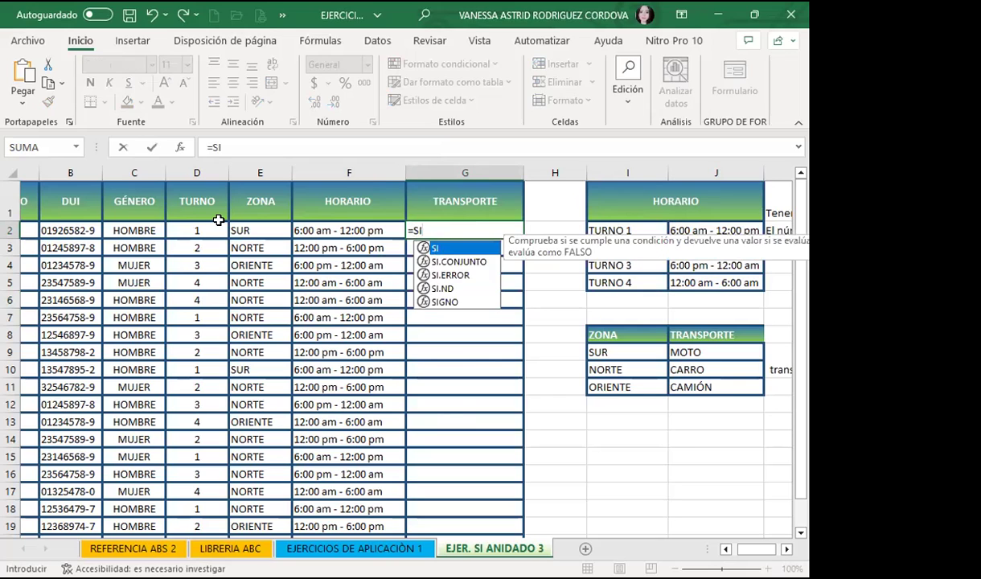
pyautogui.write('(')
pyautogui.click(255, 232)
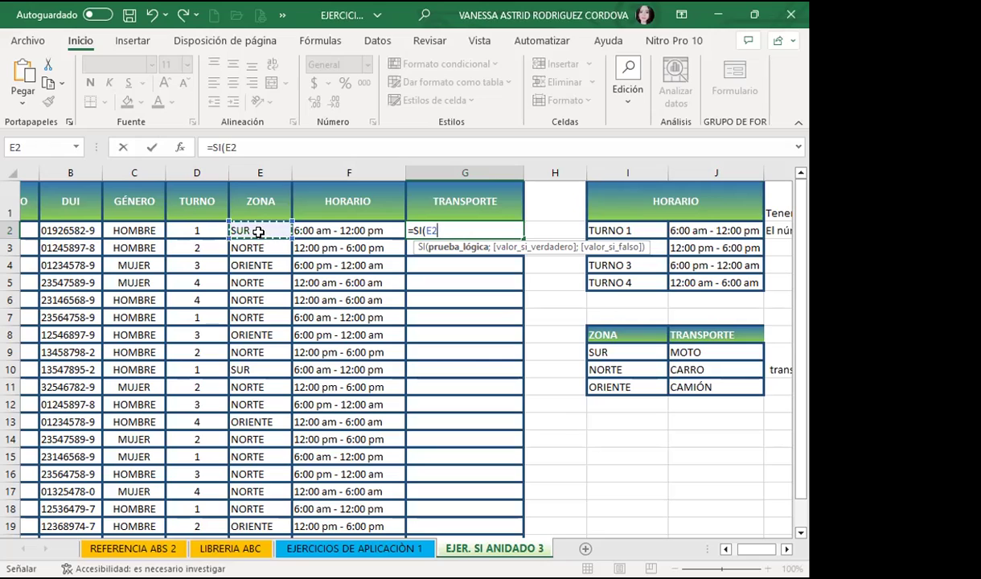
pyautogui.write('=')
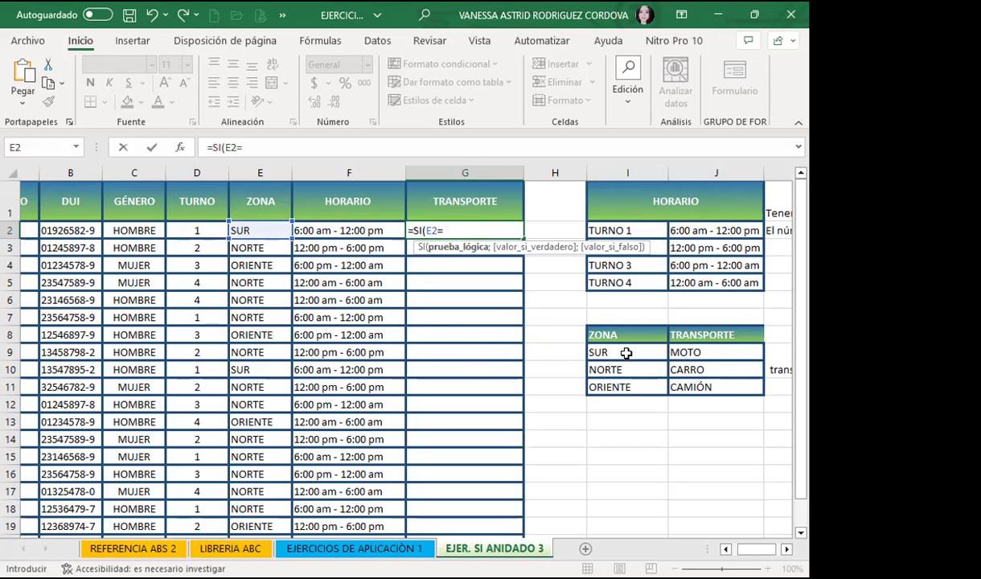
pyautogui.click(631, 351)
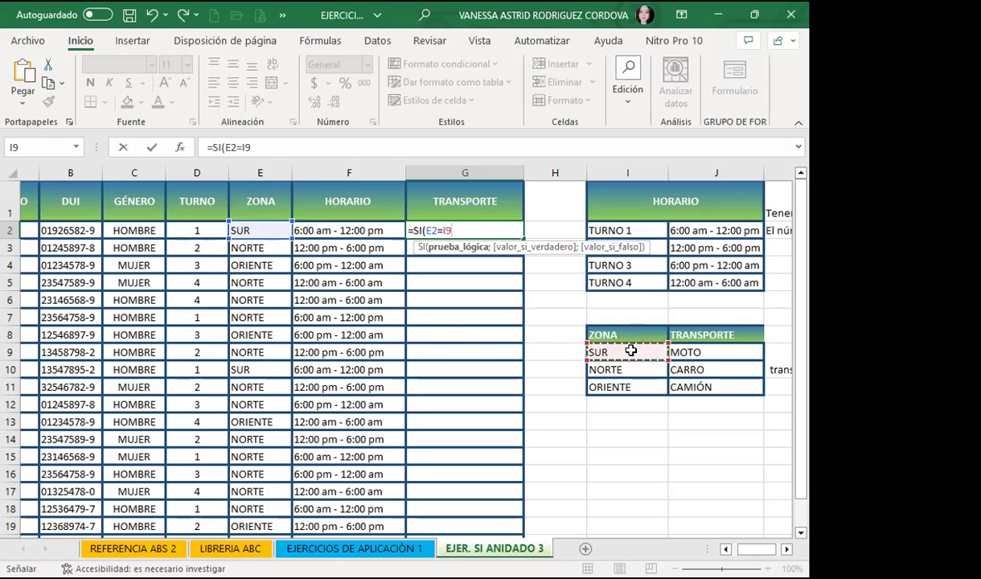
pyautogui.press('F4')
pyautogui.write('$I$9;')
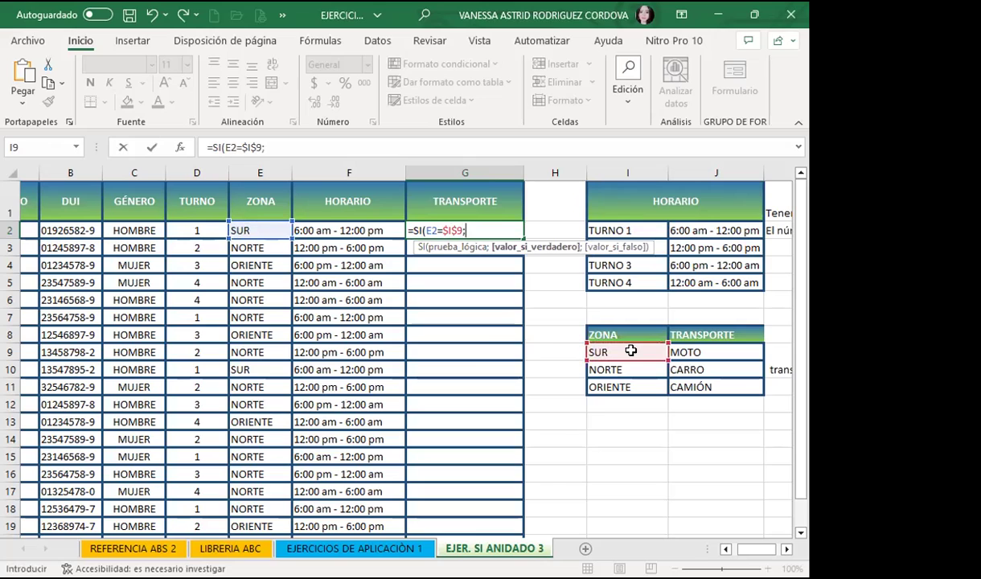
pyautogui.click(740, 352)
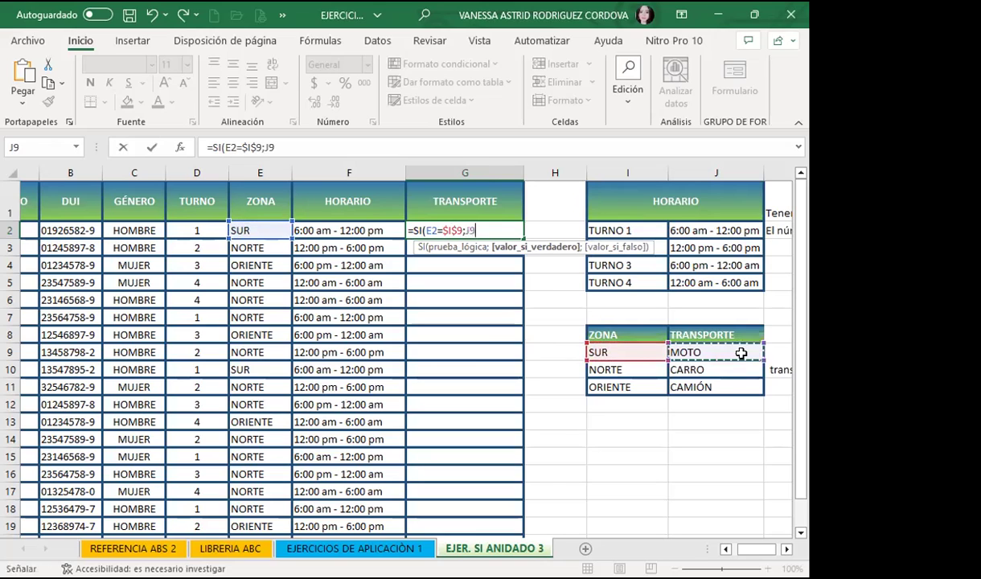
pyautogui.press('F4')
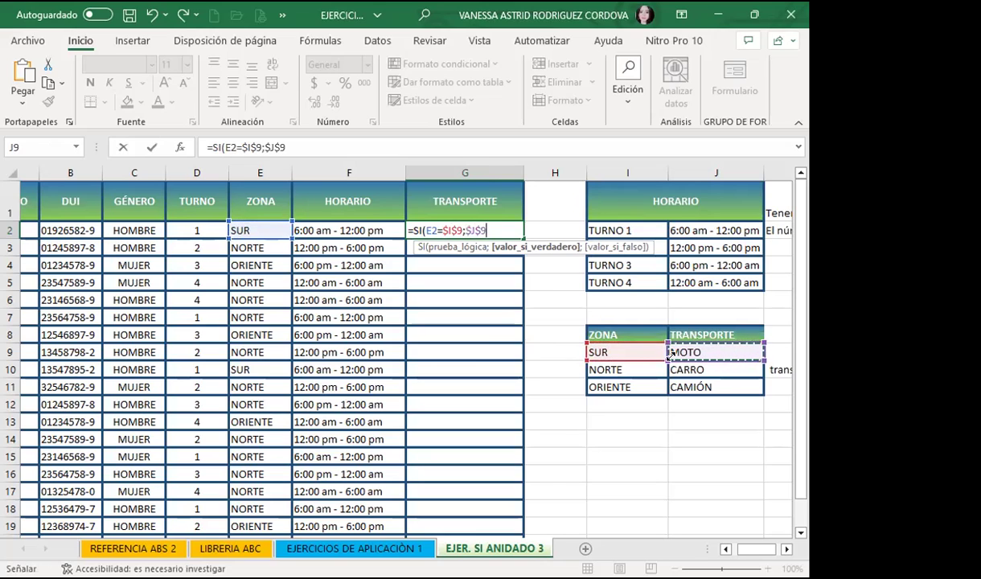
# Add the nested SI(E2=$I$10;J10;J11 for NORTE→CARRO, otherwise CAMIÓN.
pyautogui.write(';')
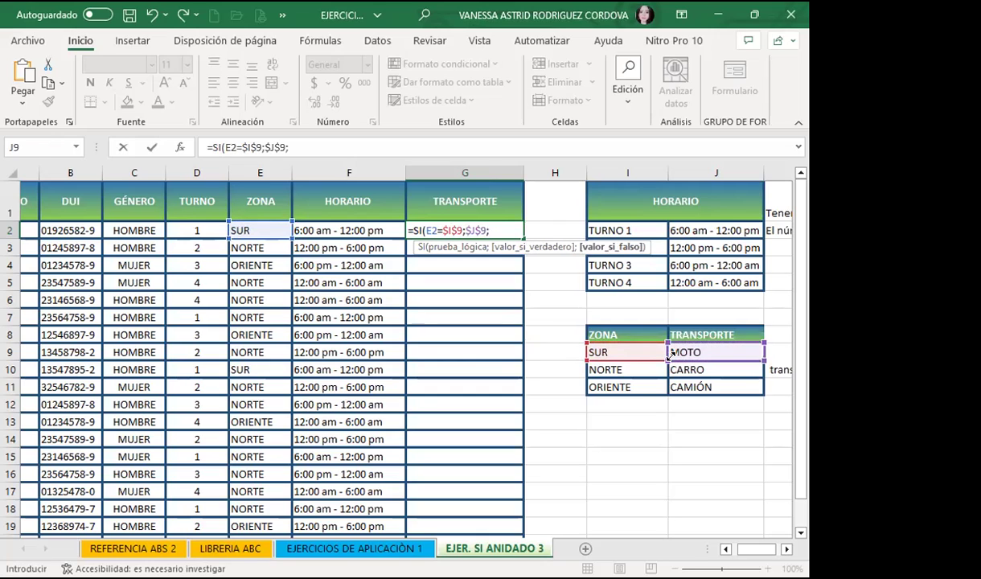
pyautogui.write('SI')
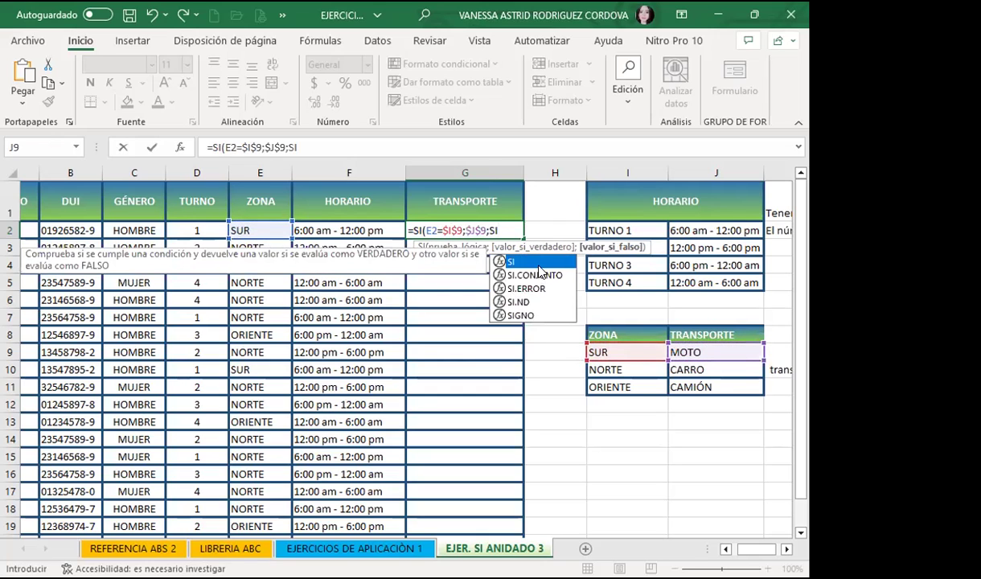
pyautogui.write('(')
pyautogui.click(245, 229)
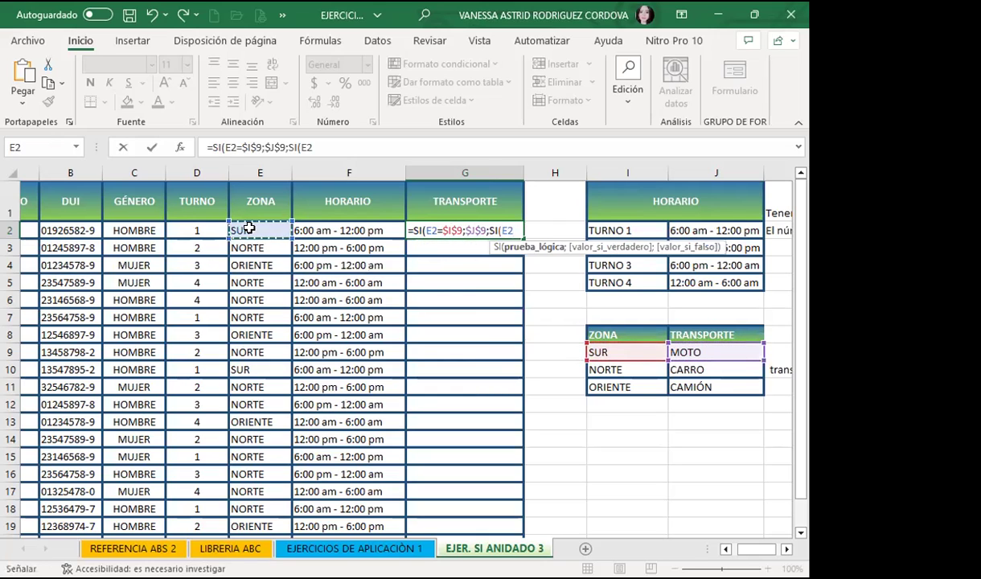
pyautogui.write('=')
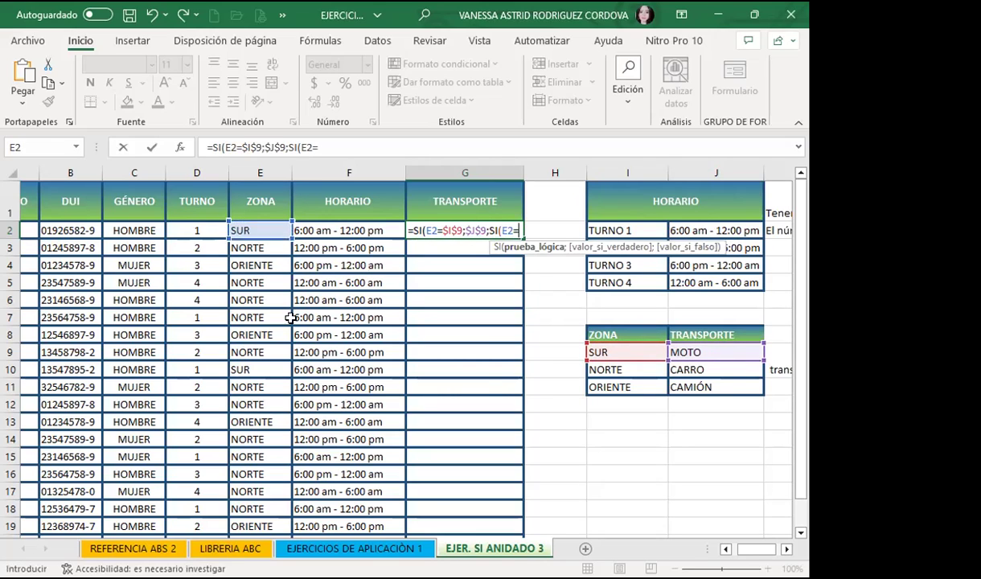
pyautogui.click(622, 370)
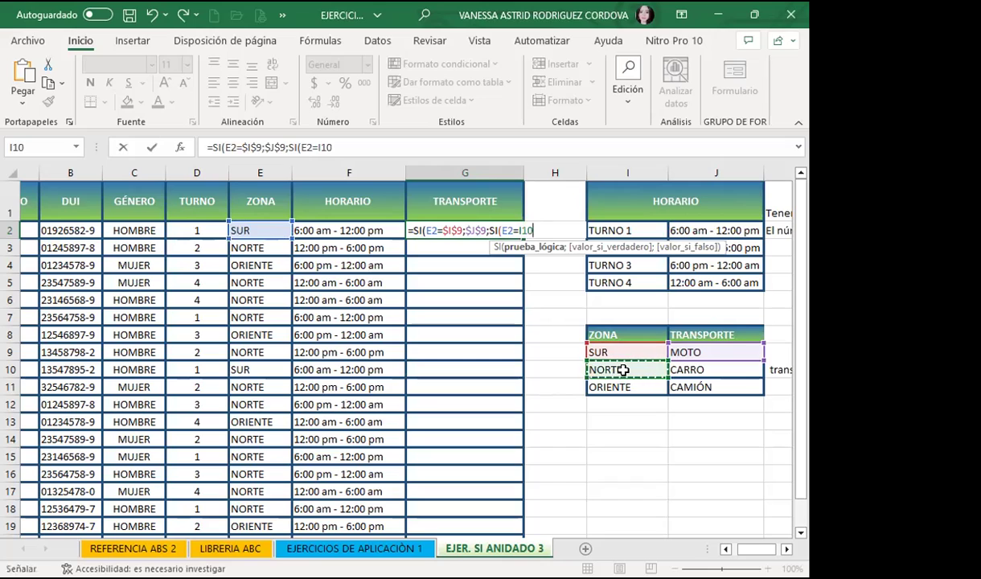
pyautogui.press('F4')
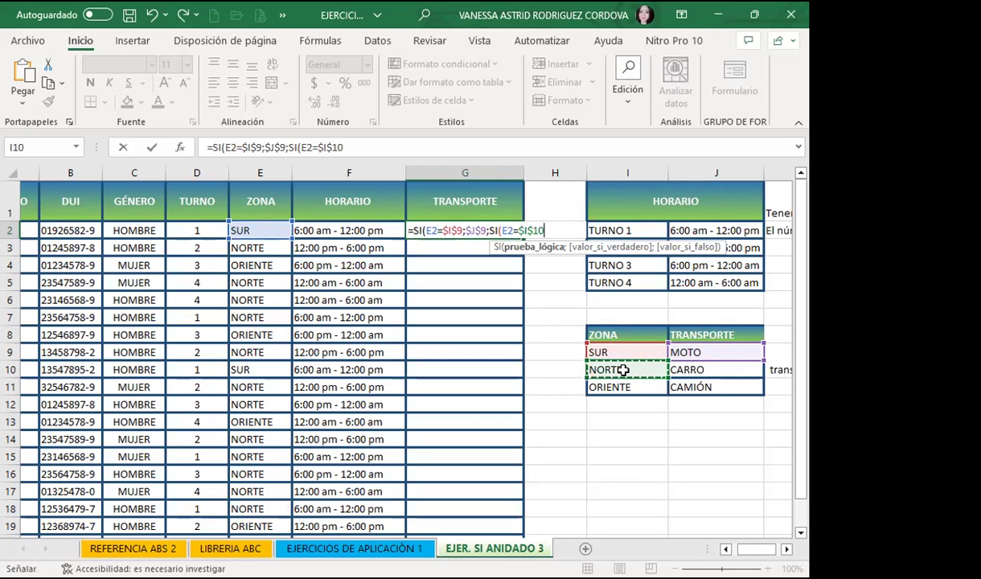
pyautogui.write(';')
pyautogui.click(748, 369)
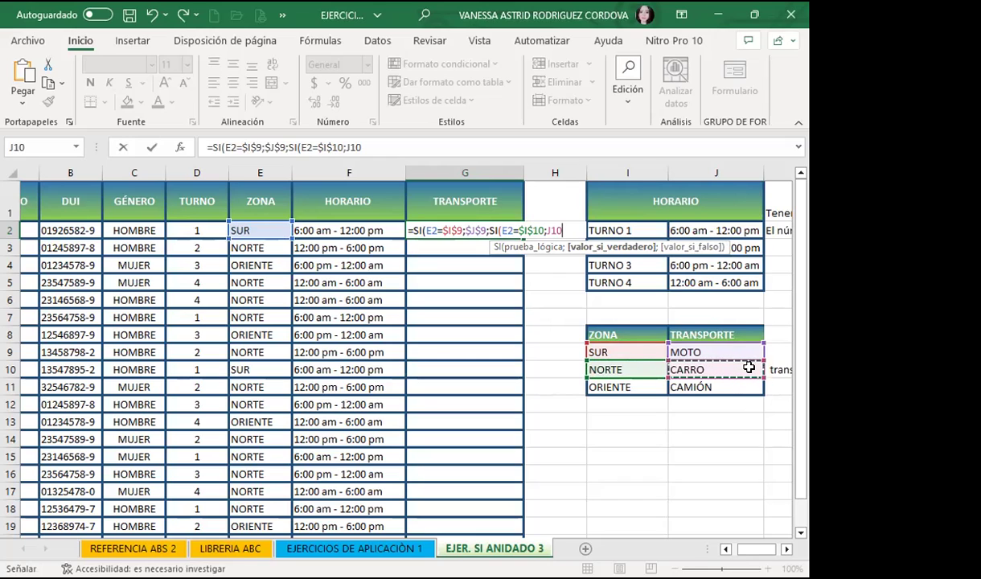
pyautogui.write(';')
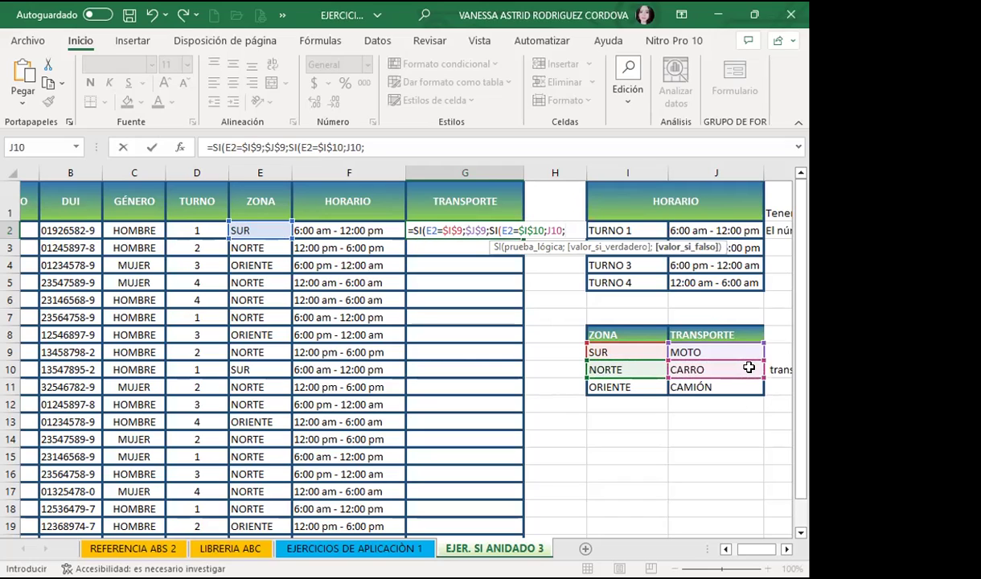
pyautogui.click(736, 387)
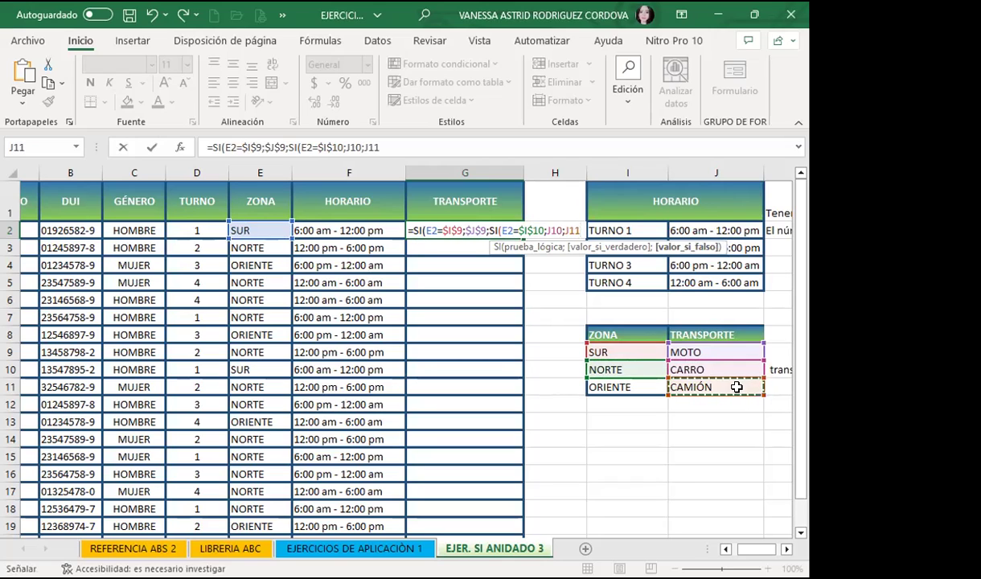
# Make the J10 and J11 results absolute so the formula ends $J$10;$J$11.
pyautogui.doubleClick(555, 231)
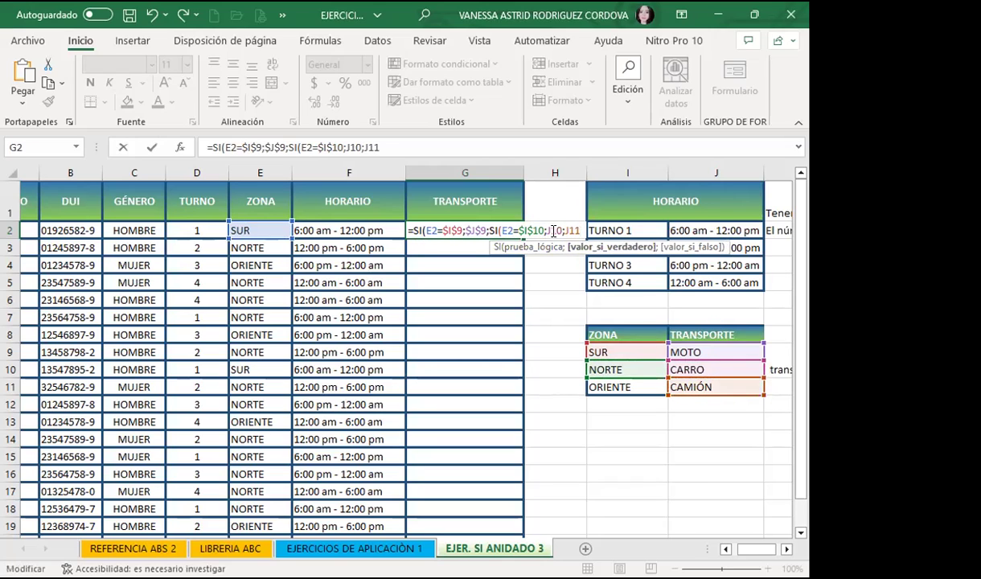
pyautogui.press('F4')
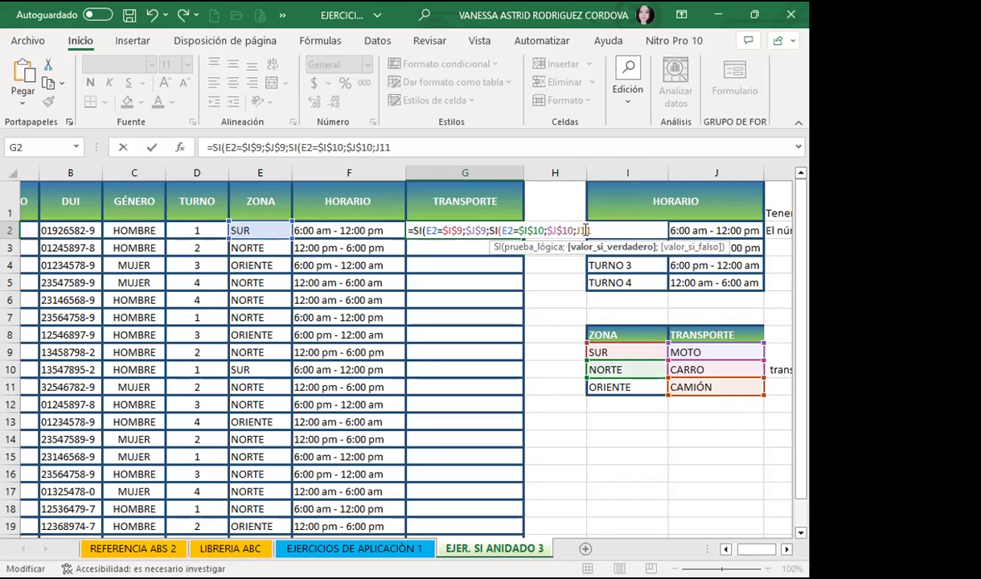
pyautogui.doubleClick(582, 230)
pyautogui.press('F4')
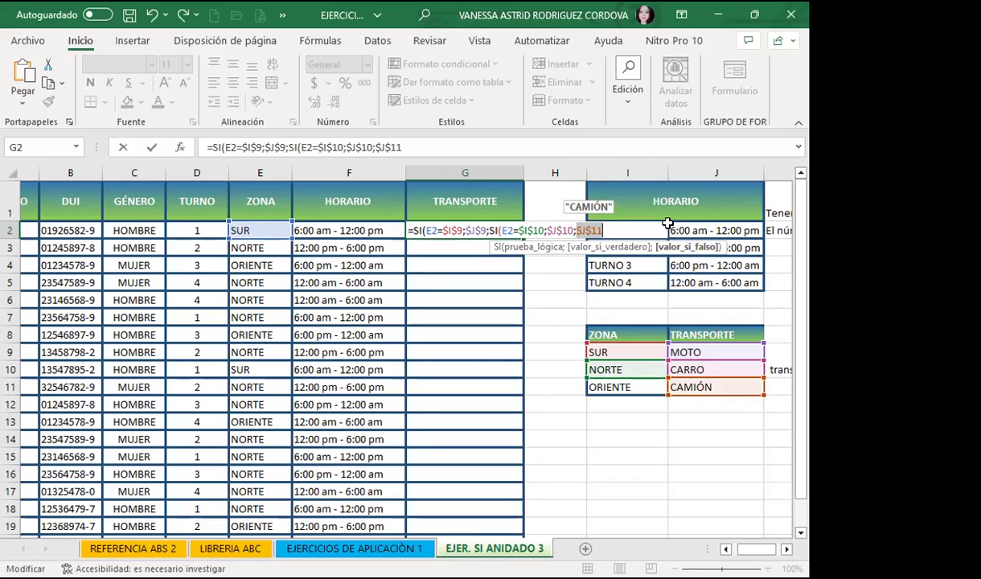
pyautogui.write(')')
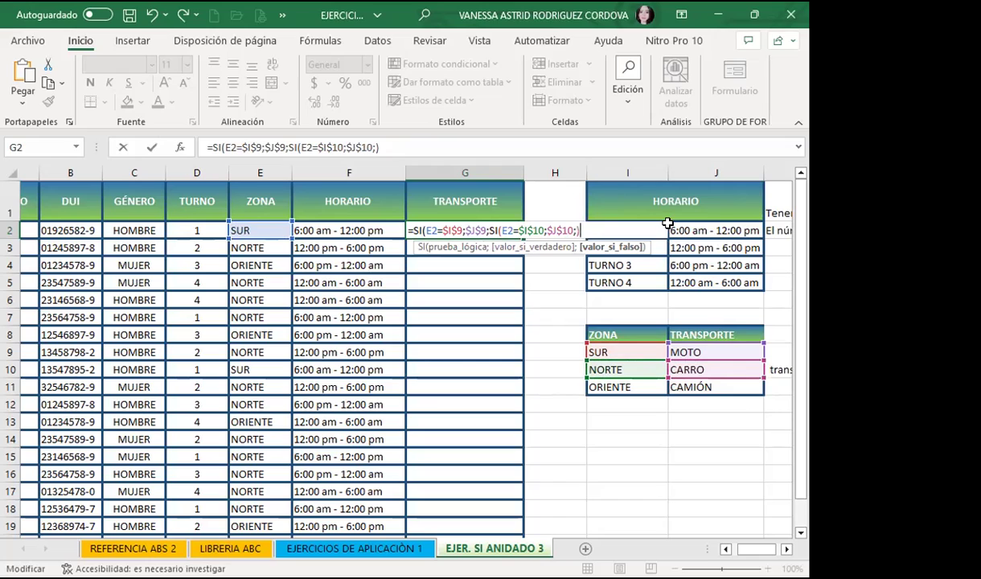
pyautogui.write(')')
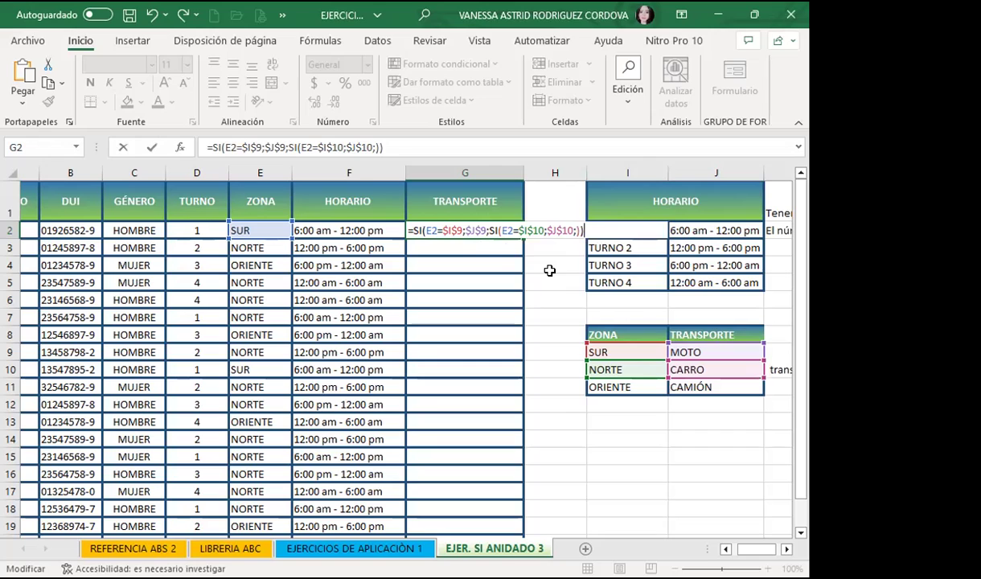
pyautogui.press('BackSpace')
pyautogui.press('BackSpace')
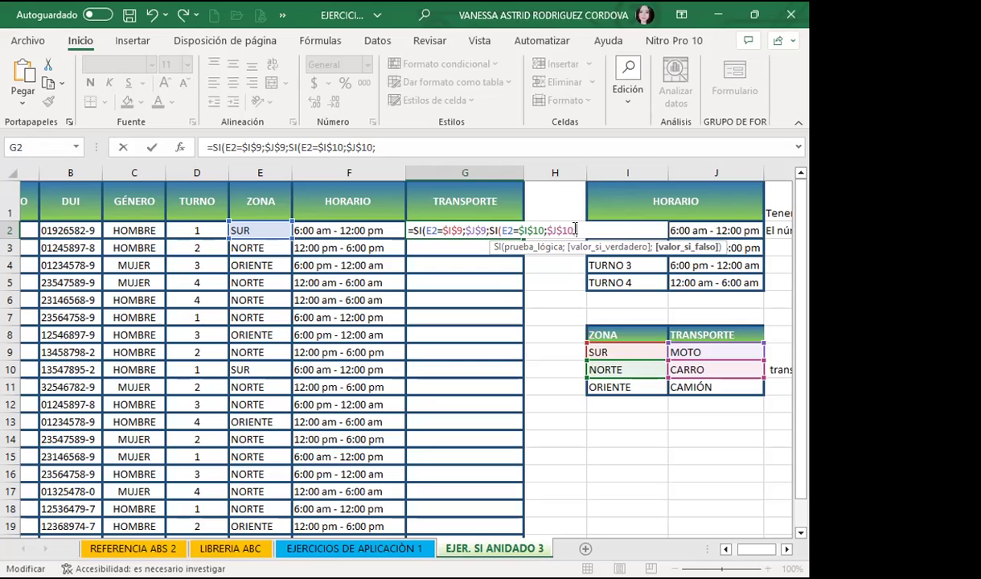
pyautogui.click(690, 383)
pyautogui.press('F4')
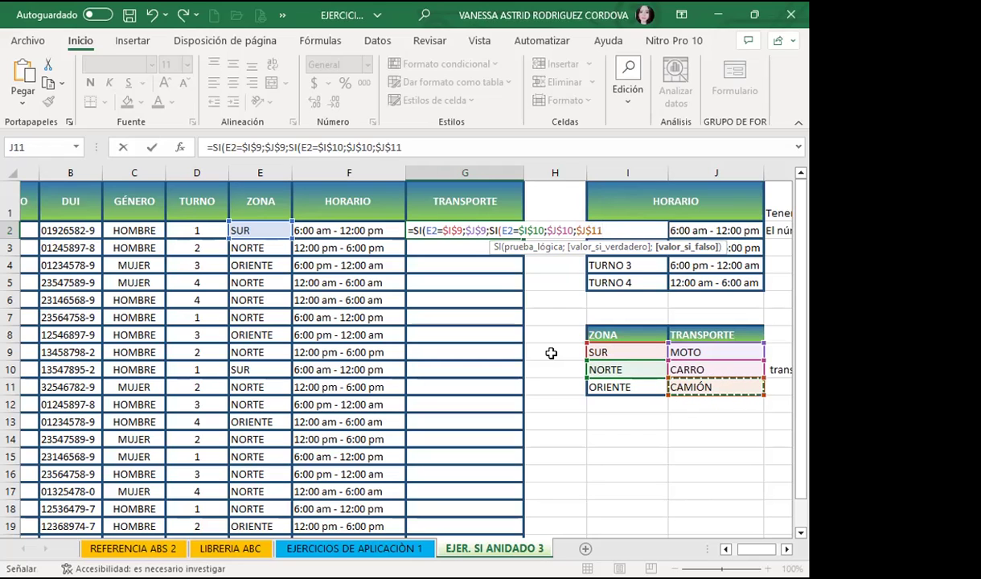
# Close the G2 formula with )) and fill it down to G15.
pyautogui.write('))')
pyautogui.press('Return')
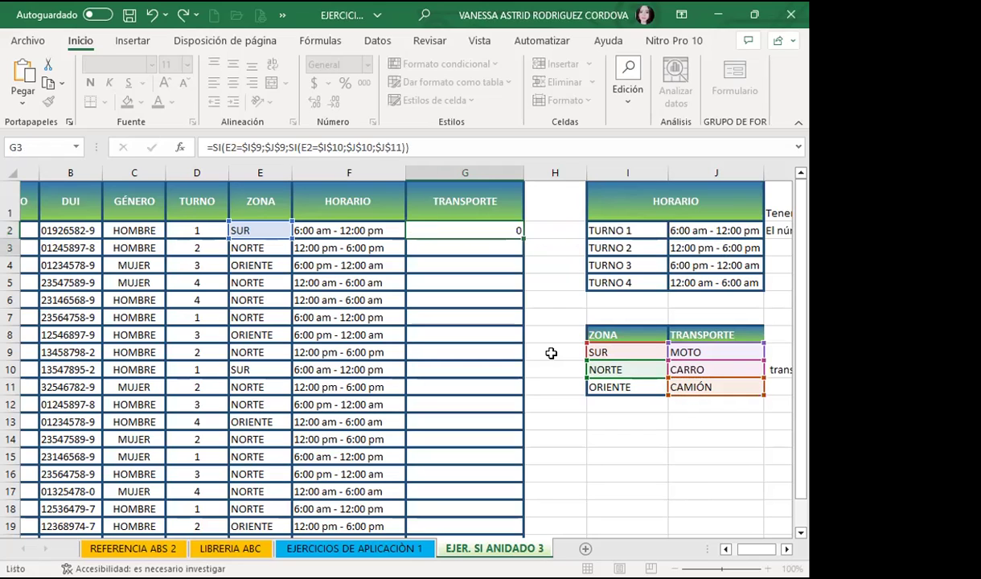
pyautogui.click(482, 230)
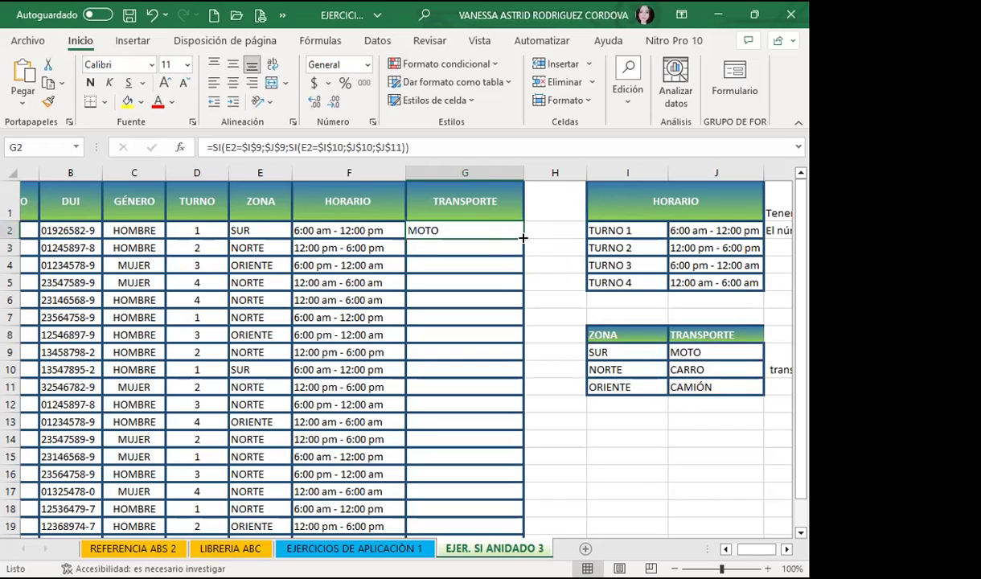
pyautogui.moveTo(522, 239); pyautogui.dragTo(518, 456)
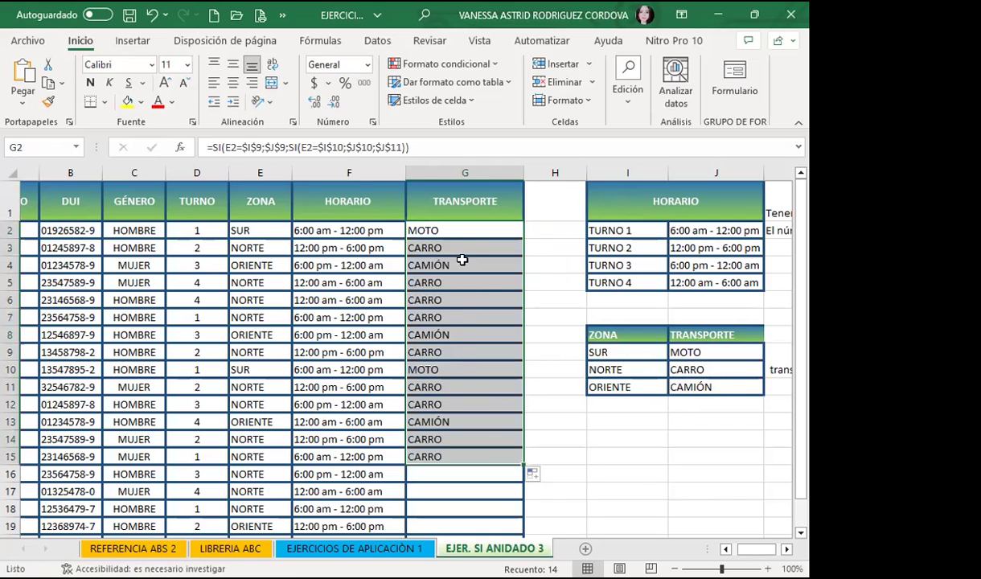
# Inspect the copied formulas in G3, G4 and G11.
pyautogui.click(431, 266)
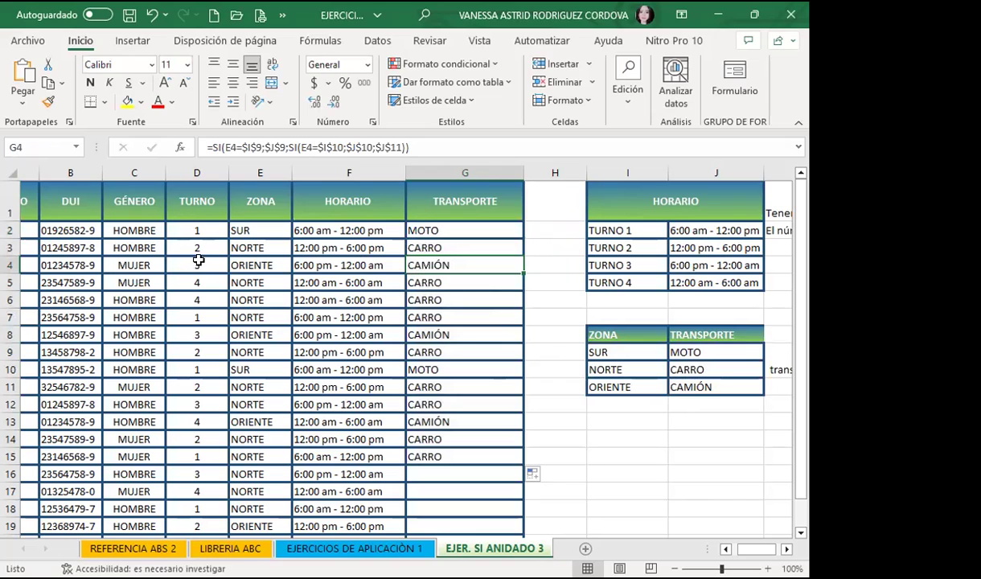
pyautogui.click(442, 249)
pyautogui.click(455, 263)
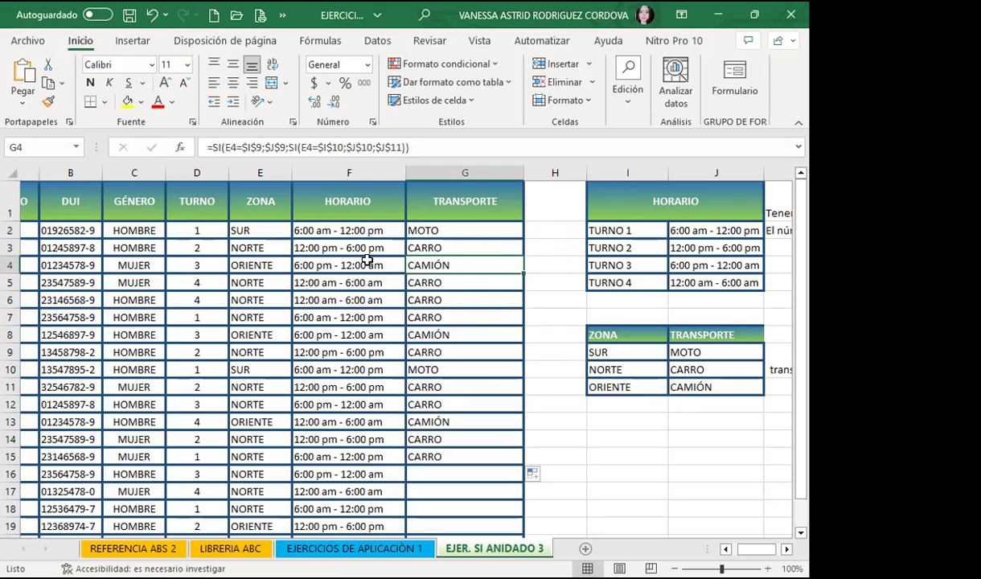
pyautogui.click(451, 389)
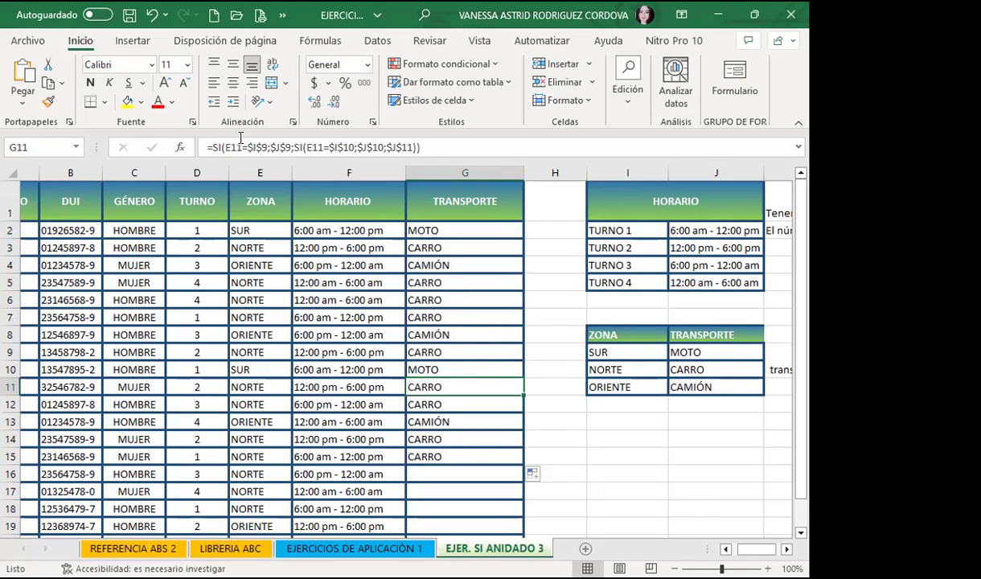
# Change both E11 references in G11's formula to the mixed reference $E11.
pyautogui.click(238, 144)
pyautogui.doubleClick(235, 147)
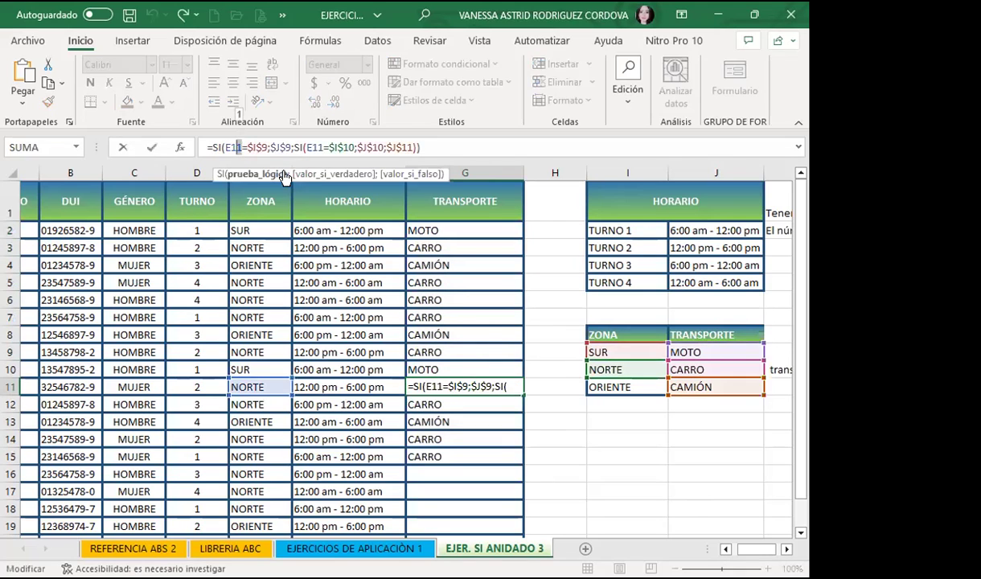
pyautogui.press('F4')
pyautogui.press('F4')
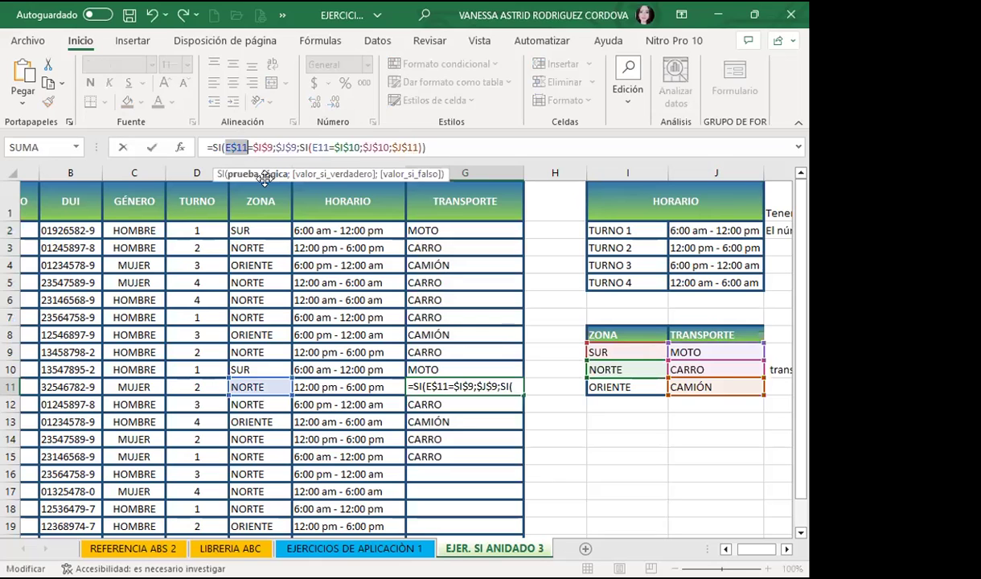
pyautogui.press('F4')
pyautogui.doubleClick(322, 148)
pyautogui.press('F4')
pyautogui.press('F4')
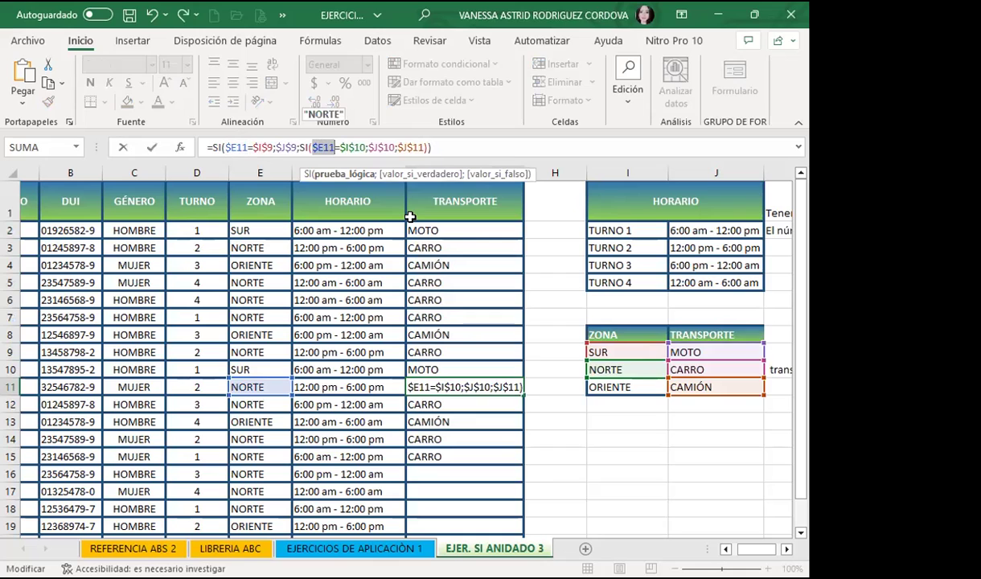
pyautogui.press('Return')
# Copy G11's corrected formula down through G16.
pyautogui.click(496, 386)
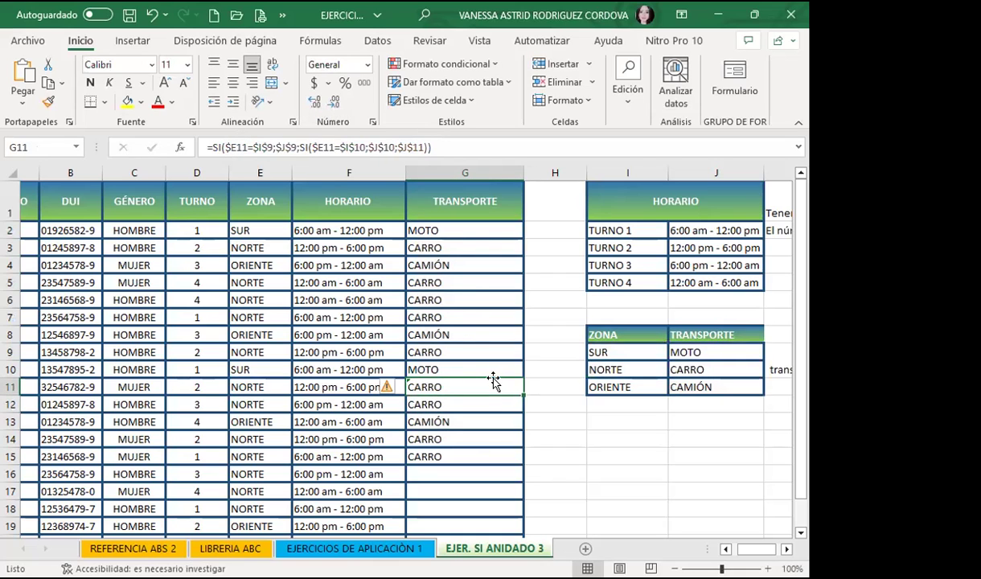
pyautogui.moveTo(523, 395); pyautogui.dragTo(518, 474)
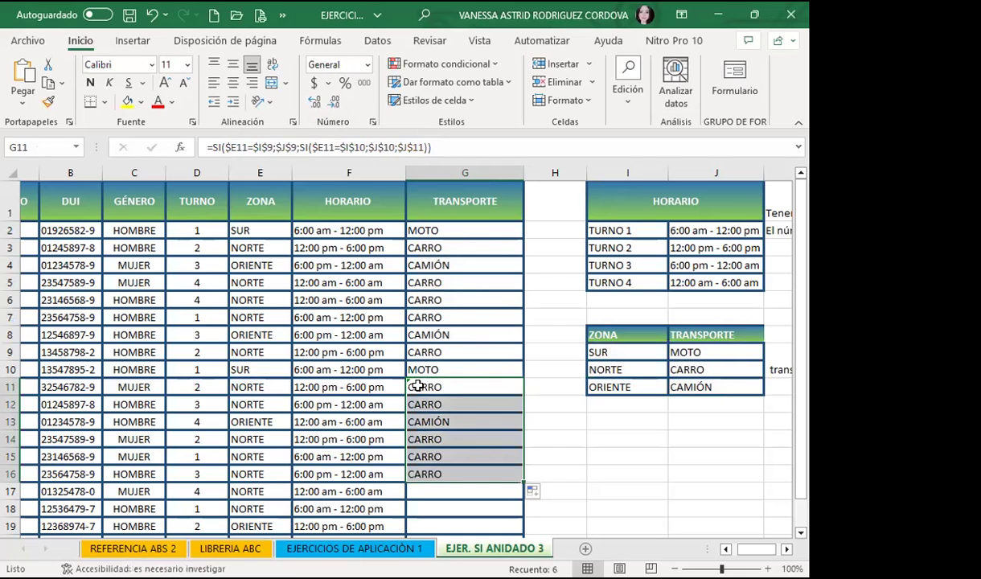
pyautogui.scroll(-1, 461, 367)
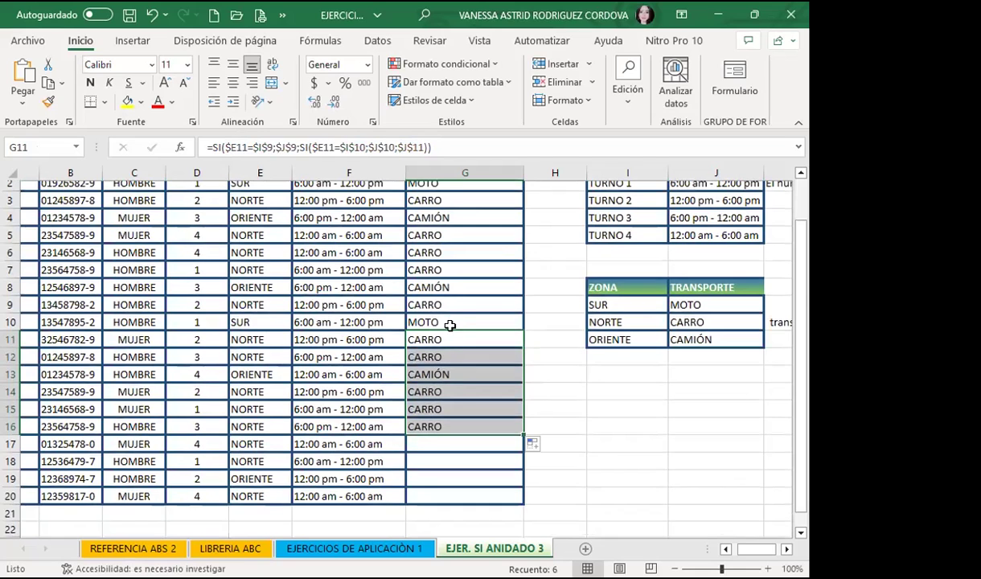
pyautogui.scroll(1, 428, 310)
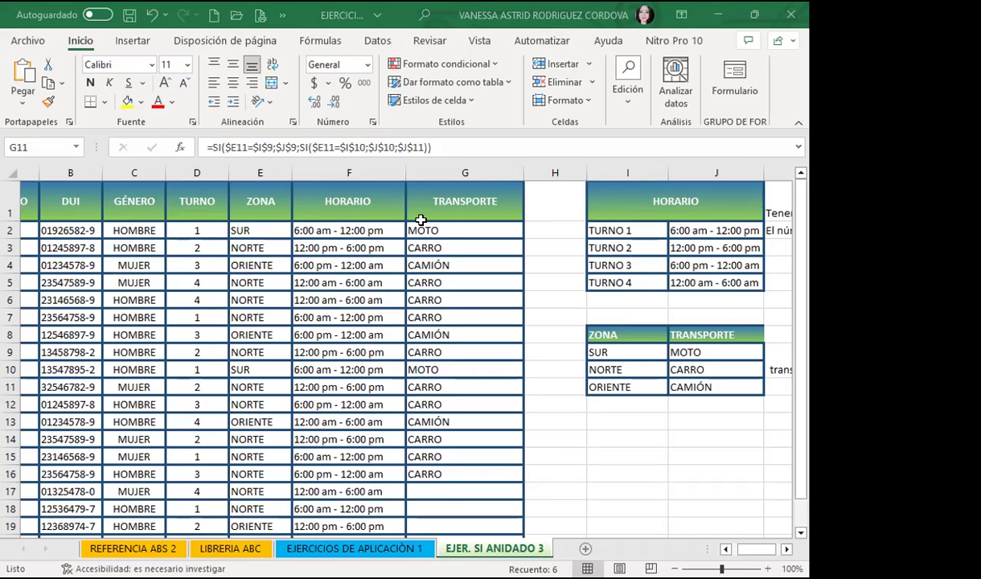
# Review the SUR–MOTO, NORTE–CARRO, ORIENTE–CAMIÓN lookup pairs, then edit G2's formula.
pyautogui.click(432, 226)
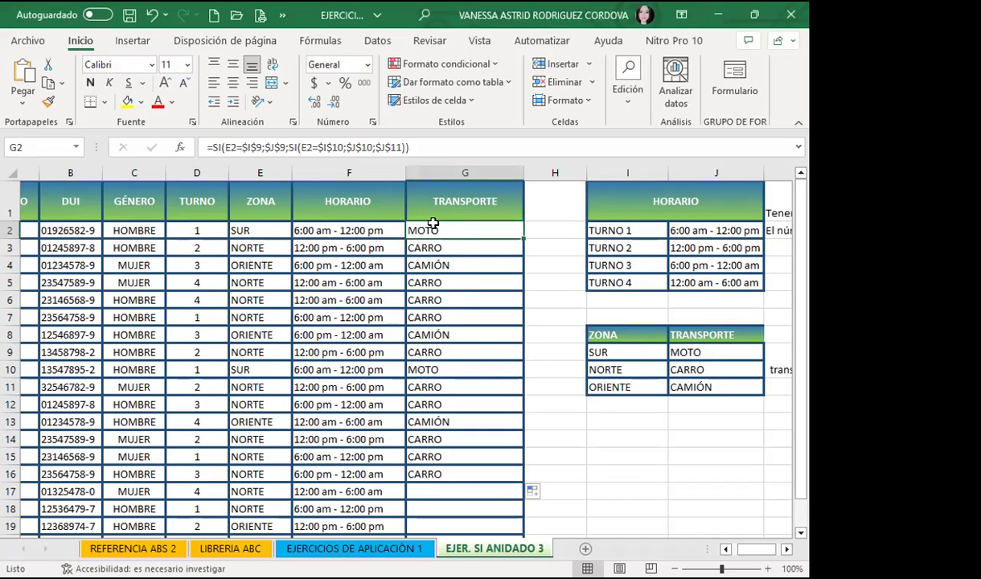
pyautogui.click(596, 229)
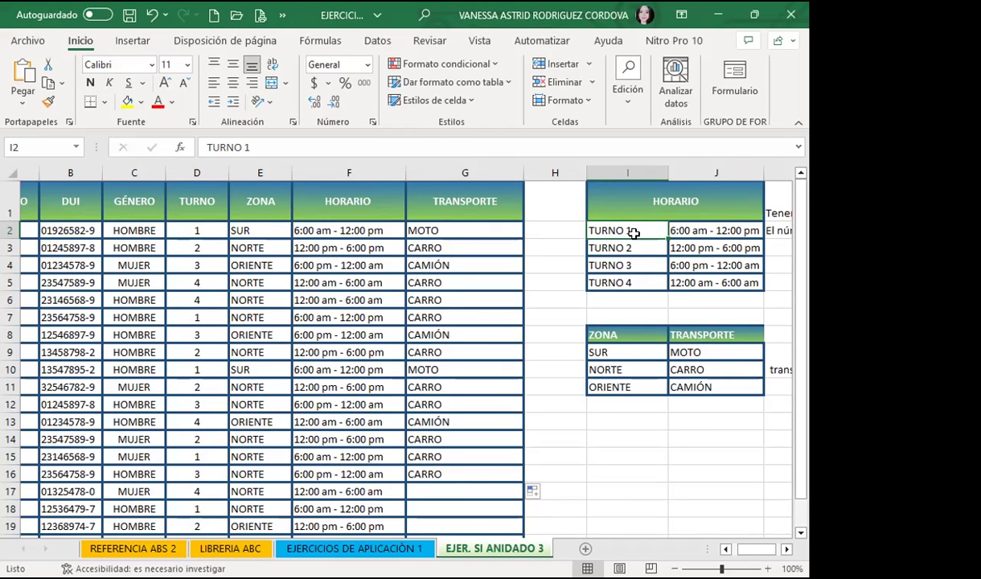
pyautogui.click(628, 352)
pyautogui.click(687, 352)
pyautogui.click(619, 369)
pyautogui.click(692, 368)
pyautogui.click(634, 384)
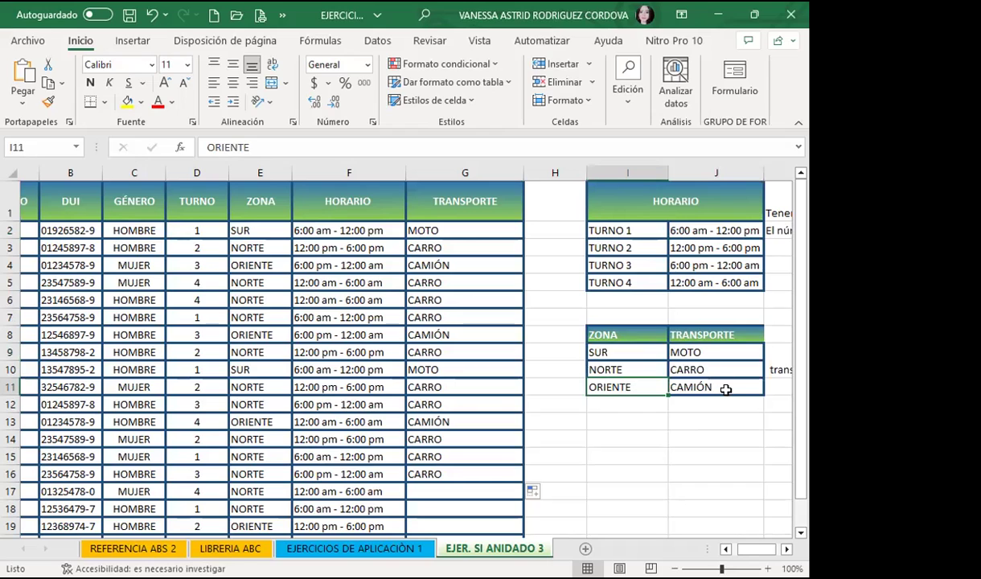
pyautogui.click(693, 383)
pyautogui.click(479, 230)
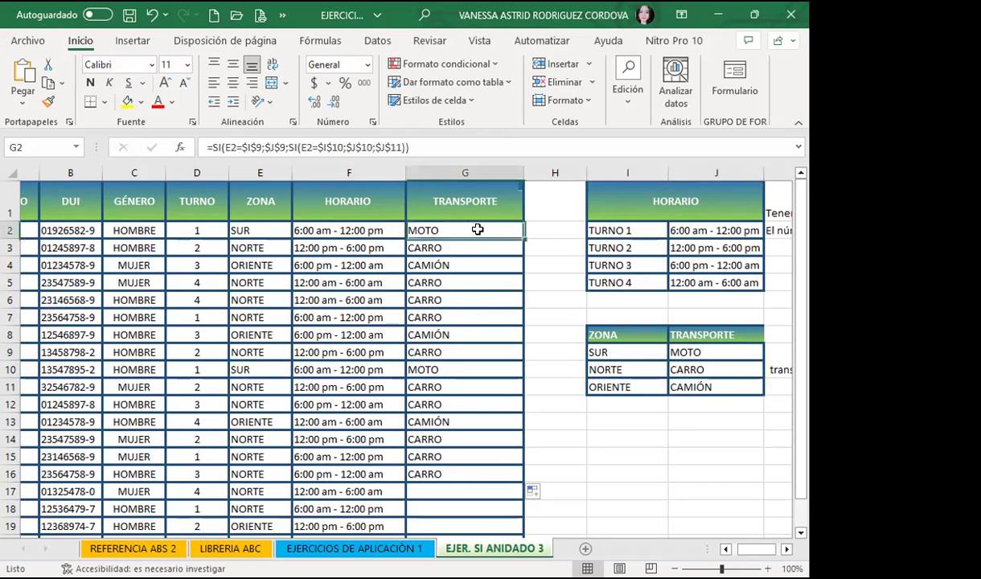
pyautogui.doubleClick(479, 230)
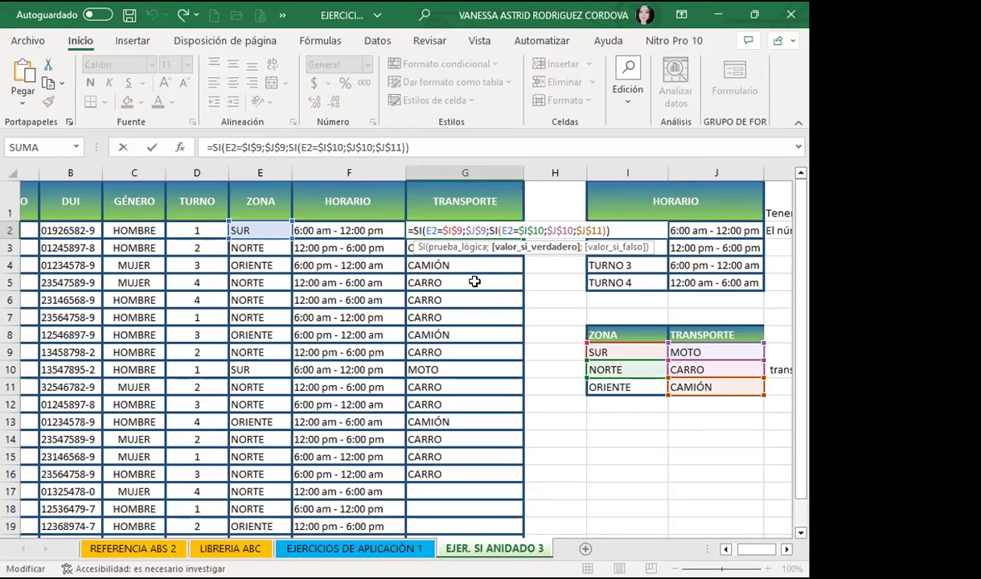
# Lock both E2 references in G2 as $E2, giving =SI($E2=$I$9;$J$9;SI($E2=$I$10;$J$10;$J$11)).
pyautogui.click(429, 230)
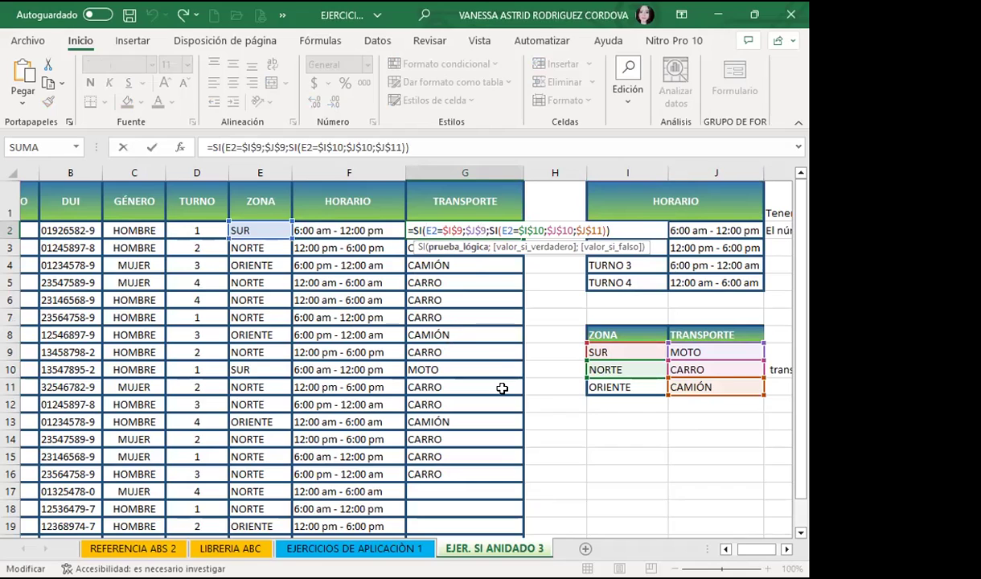
pyautogui.press('F4')
pyautogui.press('F4')
pyautogui.press('F4')
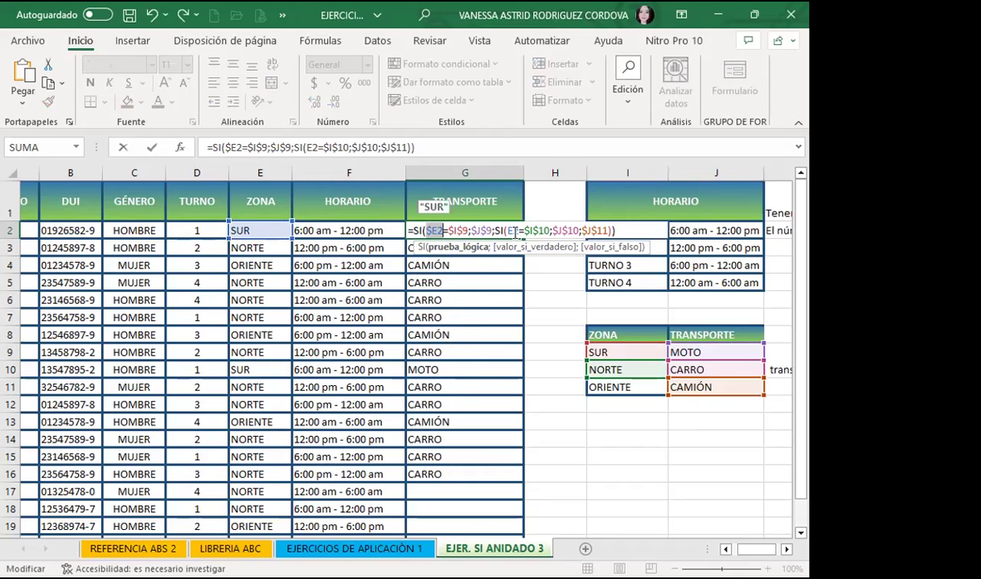
pyautogui.press('F4')
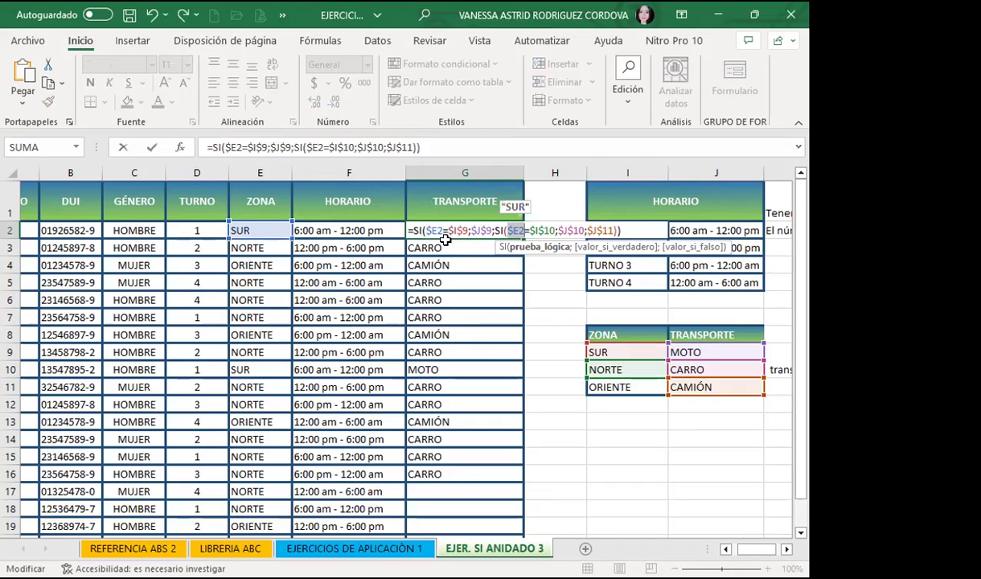
pyautogui.hotkey('ctrl', 'Return')
pyautogui.doubleClick(475, 228)
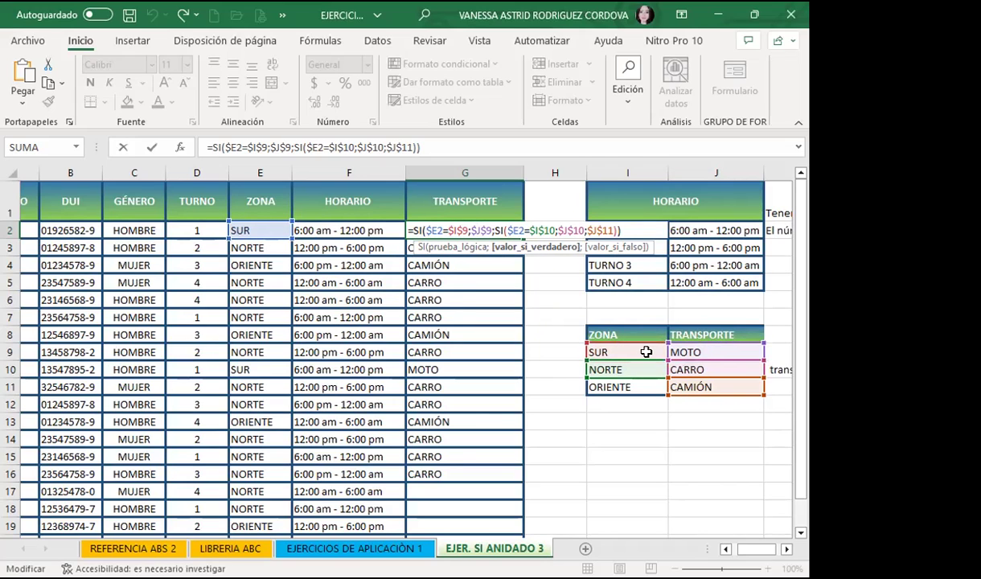
pyautogui.click(474, 231)
# Confirm G2's formula and fill it down through G16.
pyautogui.hotkey('ctrl', 'Return')
pyautogui.moveTo(523, 239); pyautogui.dragTo(488, 416)
pyautogui.click(199, 224)
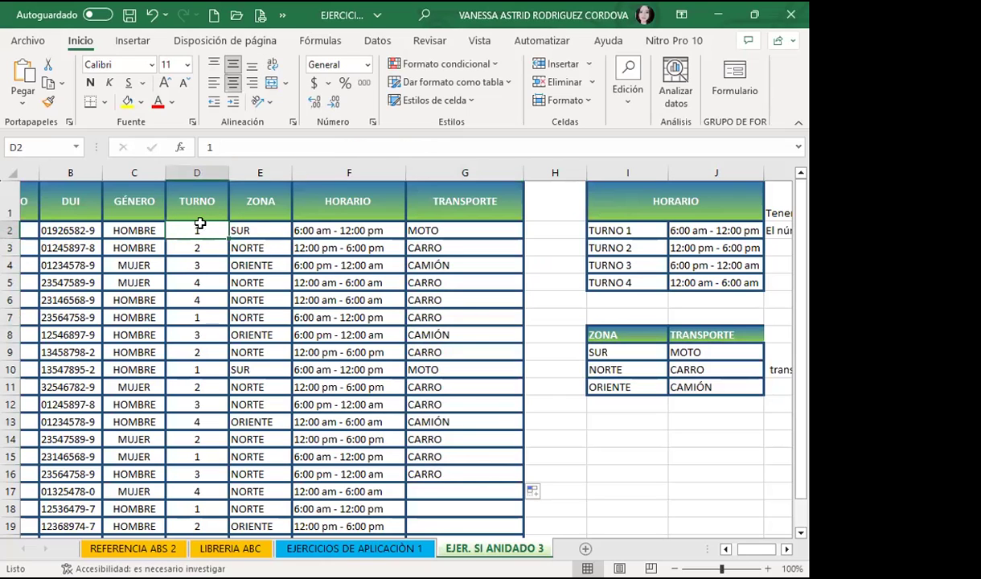
# Compare each ZONA with its TRANSPORTE formula in rows 2, 3 and 4.
pyautogui.click(250, 229)
pyautogui.click(423, 227)
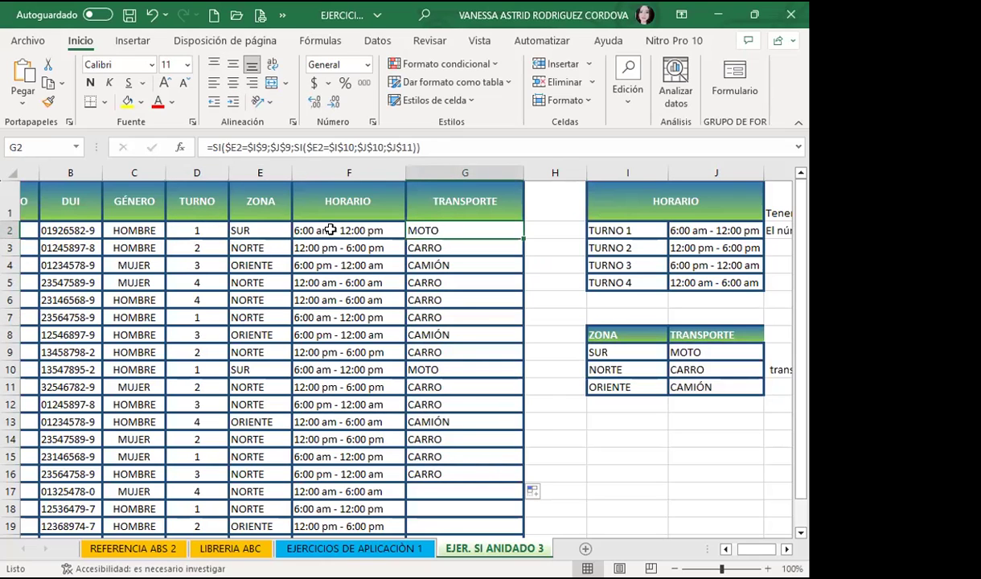
pyautogui.click(258, 247)
pyautogui.click(454, 247)
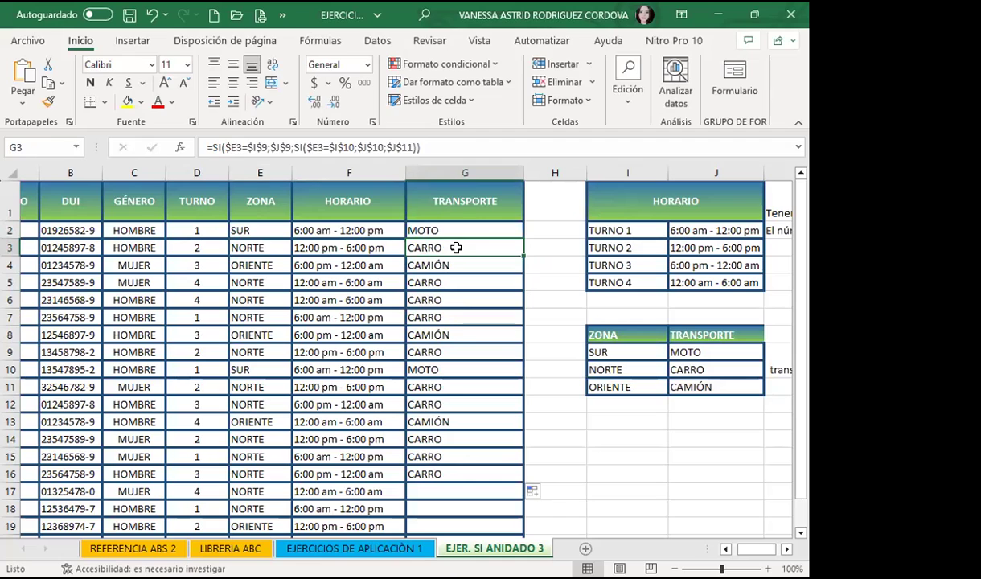
pyautogui.click(255, 265)
pyautogui.click(459, 266)
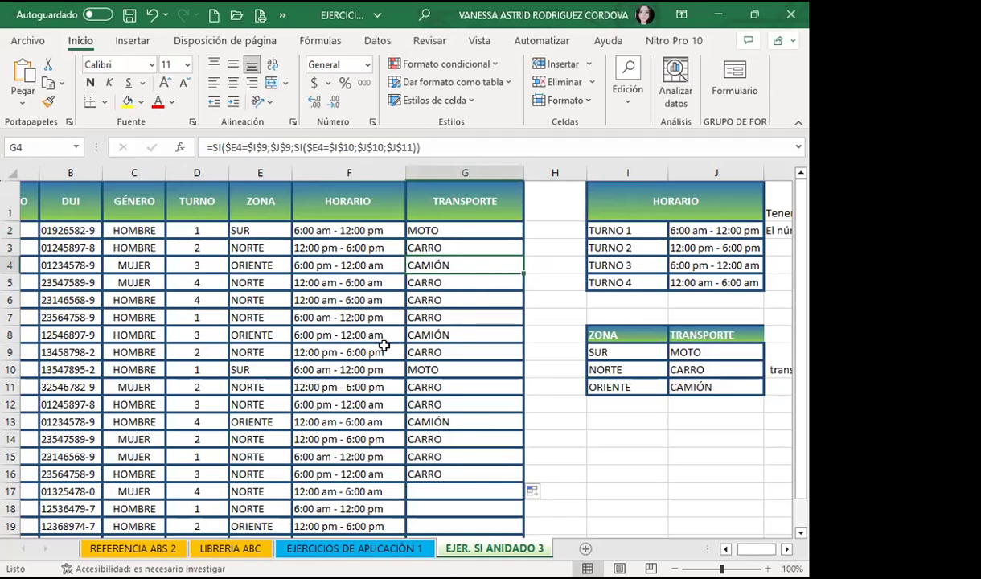
# Verify the copied results in rows 13, 12 and 10, ending back on G2.
pyautogui.click(257, 420)
pyautogui.click(463, 420)
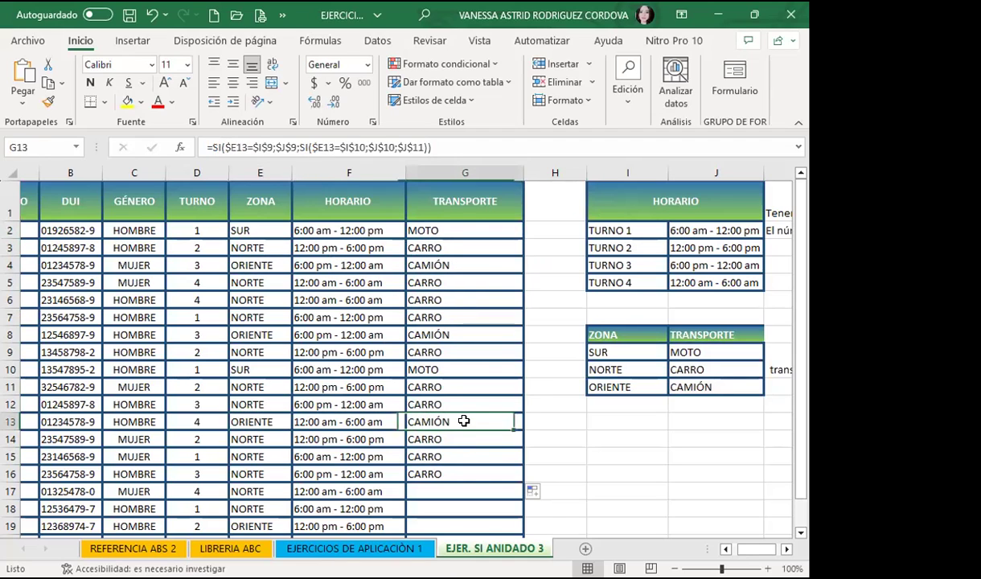
pyautogui.click(261, 404)
pyautogui.click(448, 404)
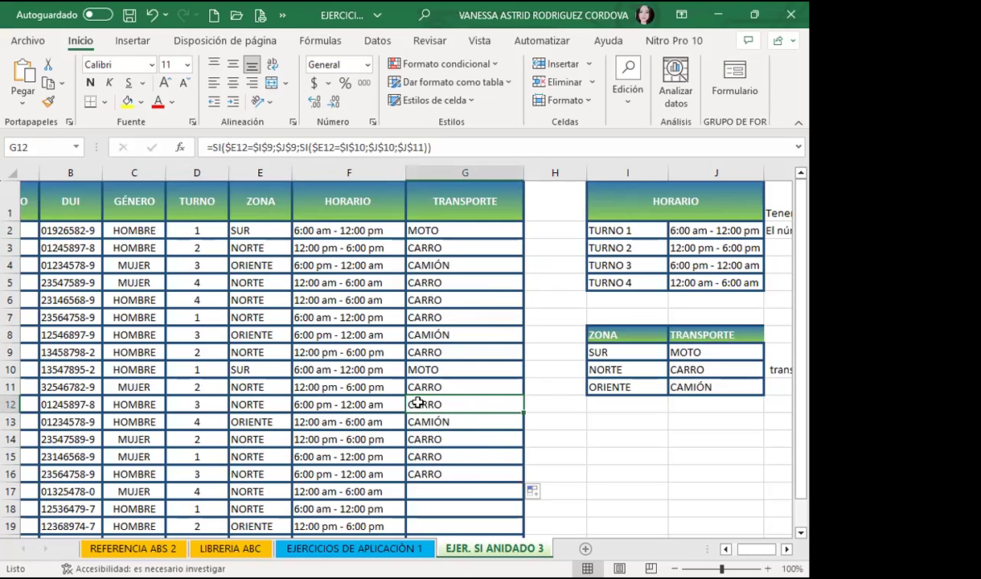
pyautogui.scroll(-2, 249, 433)
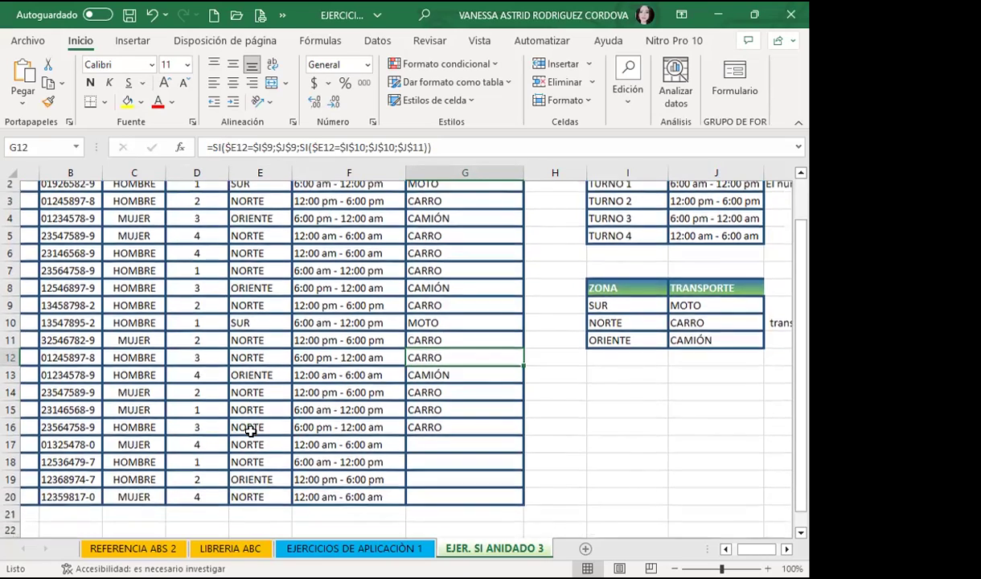
pyautogui.scroll(2, 267, 407)
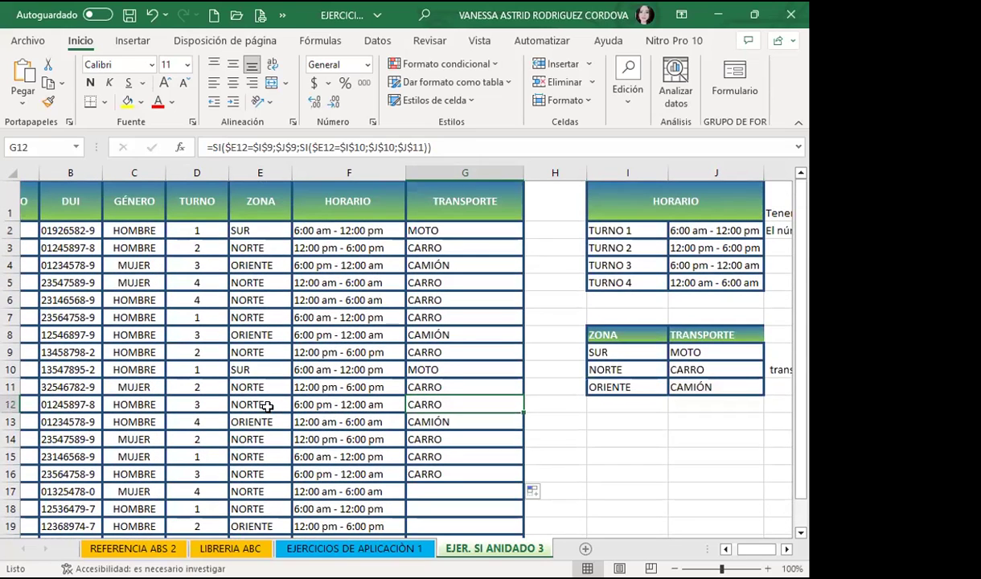
pyautogui.click(444, 369)
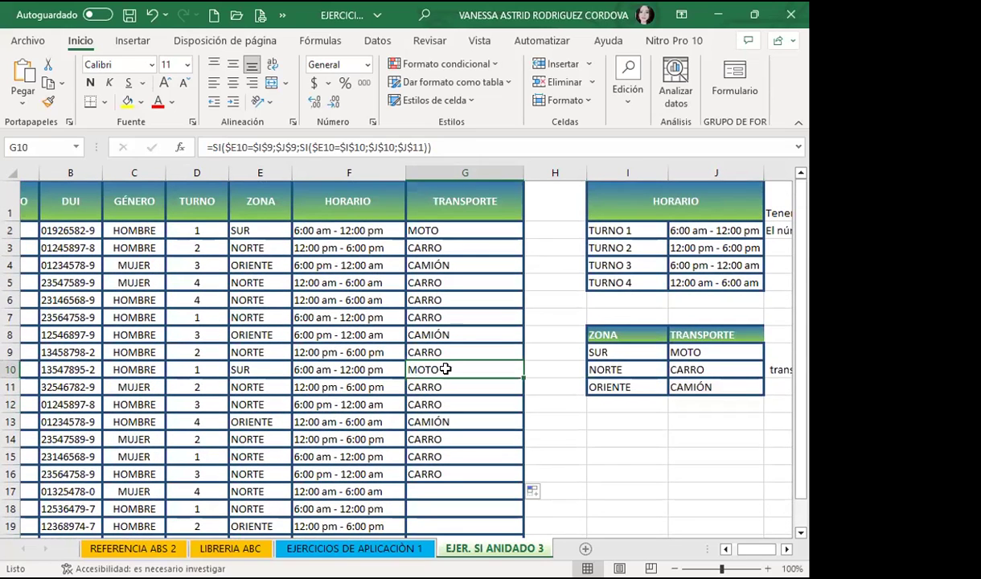
pyautogui.click(434, 230)
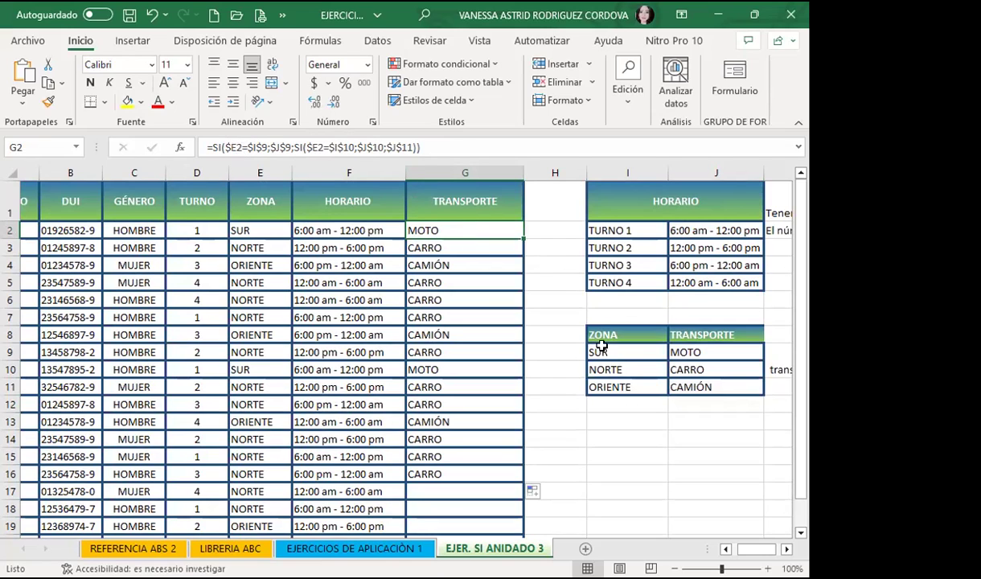
pyautogui.click(690, 353)
pyautogui.click(627, 352)
pyautogui.click(629, 369)
pyautogui.click(633, 386)
pyautogui.click(632, 352)
pyautogui.click(632, 368)
pyautogui.click(631, 387)
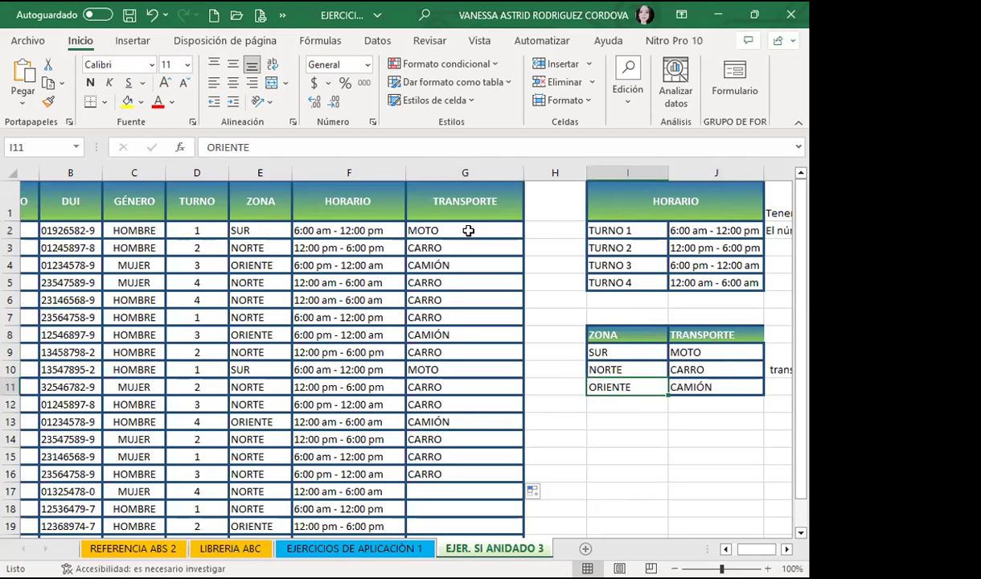
pyautogui.click(447, 227)
pyautogui.click(477, 263)
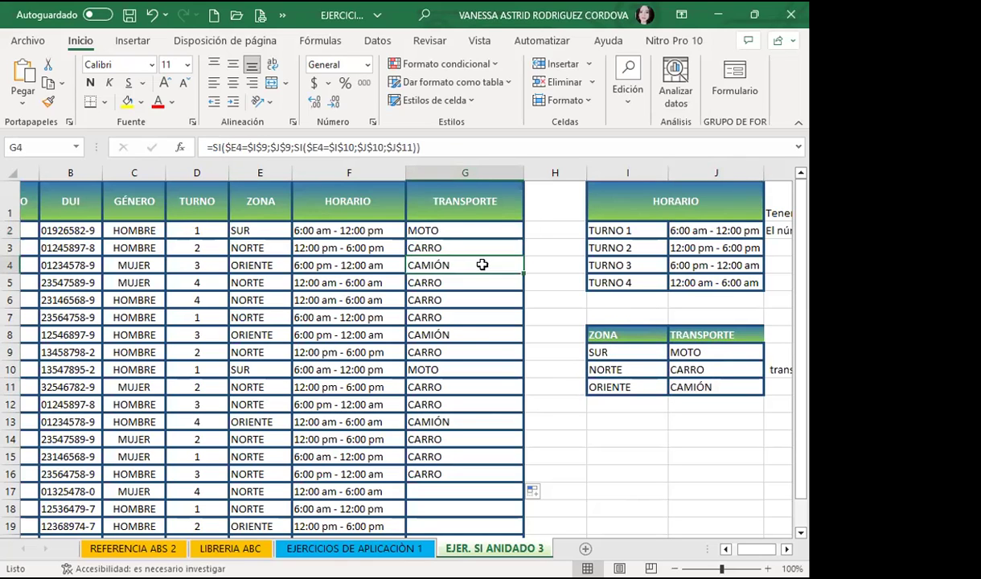
pyautogui.click(616, 351)
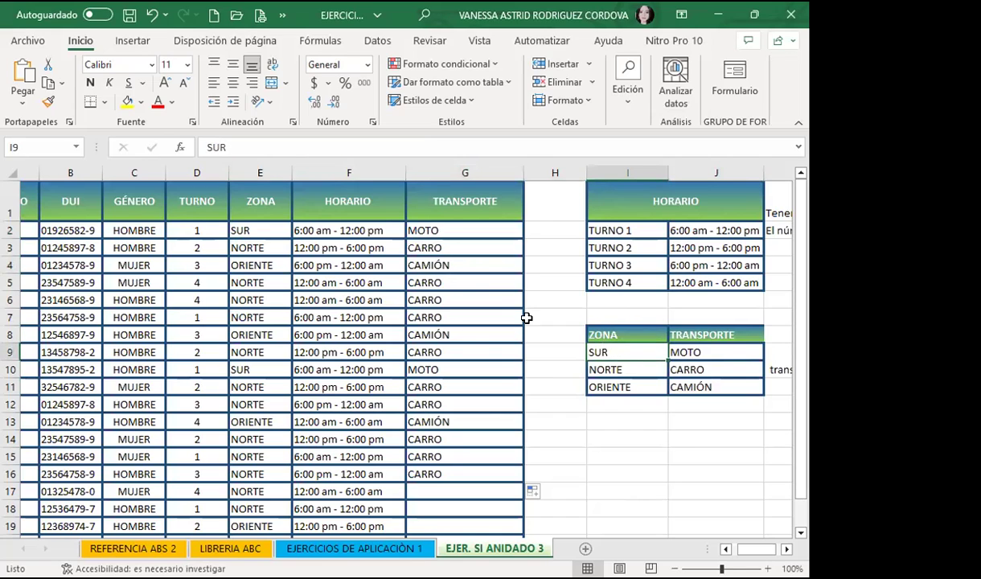
pyautogui.click(449, 296)
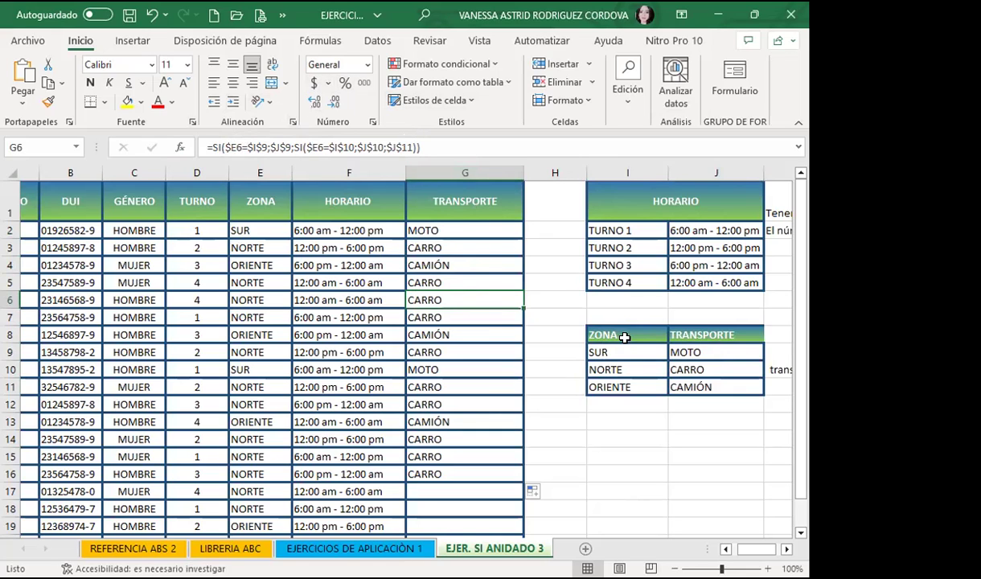
pyautogui.click(466, 400)
pyautogui.click(481, 334)
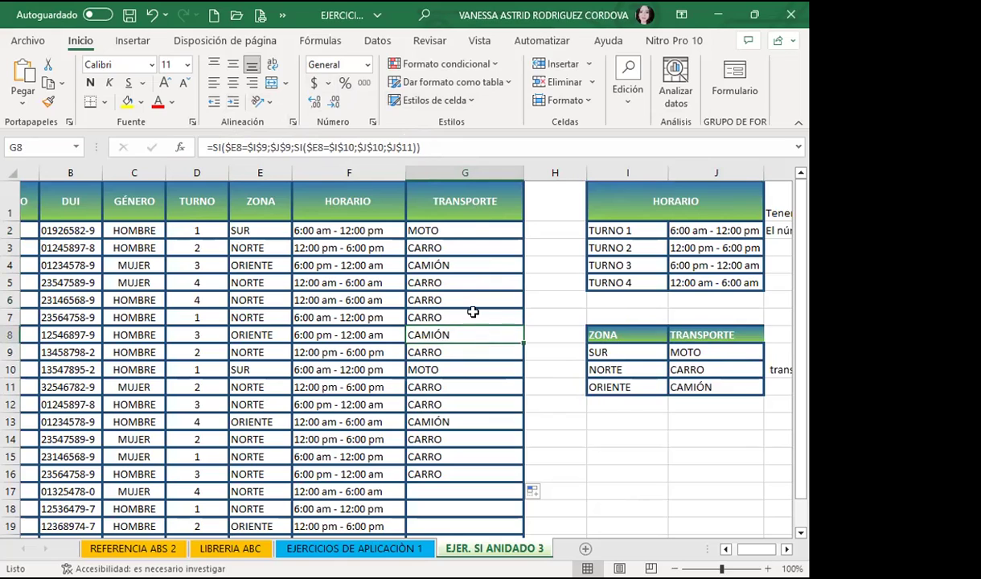
pyautogui.click(470, 227)
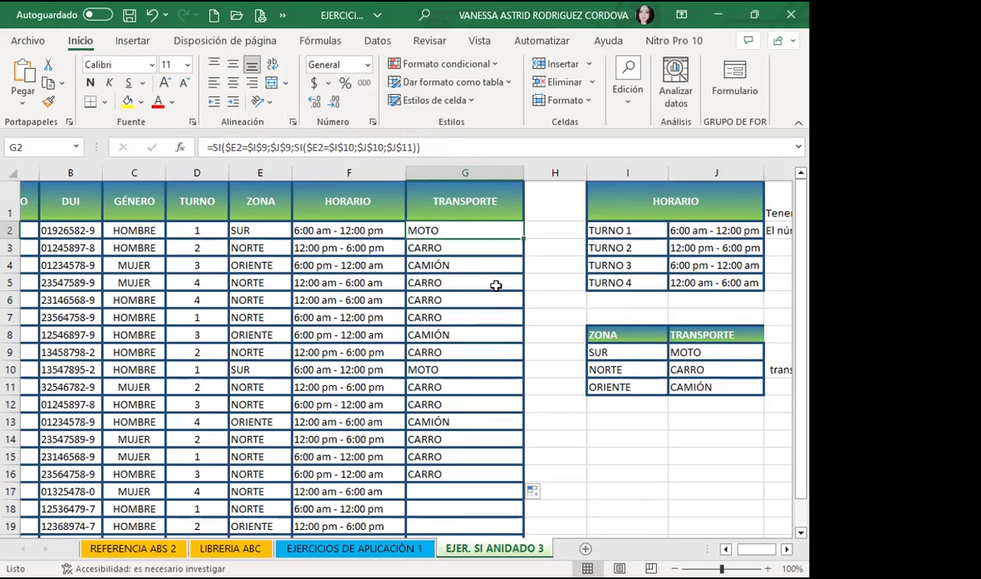
pyautogui.click(465, 297)
pyautogui.click(456, 232)
pyautogui.click(472, 382)
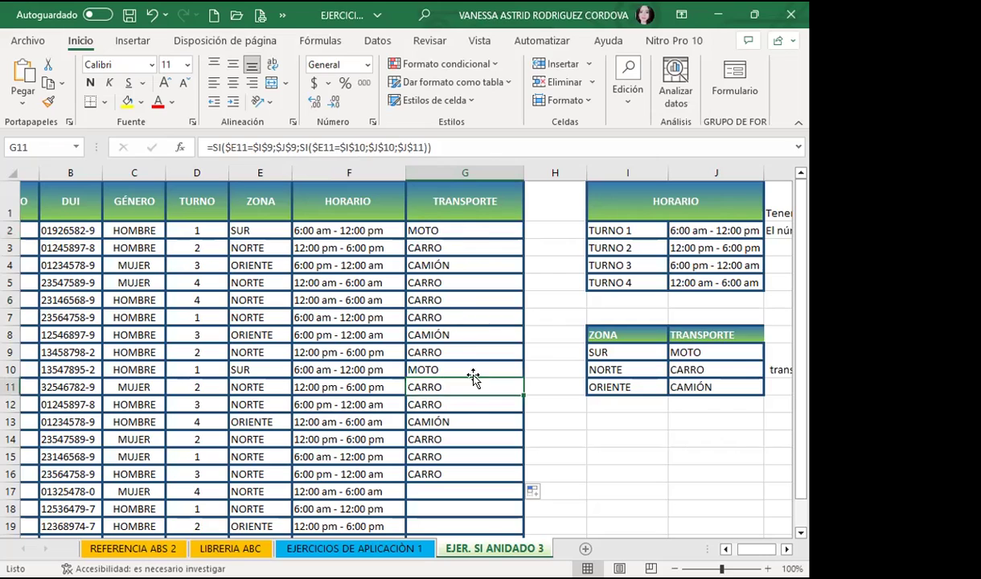
pyautogui.click(464, 231)
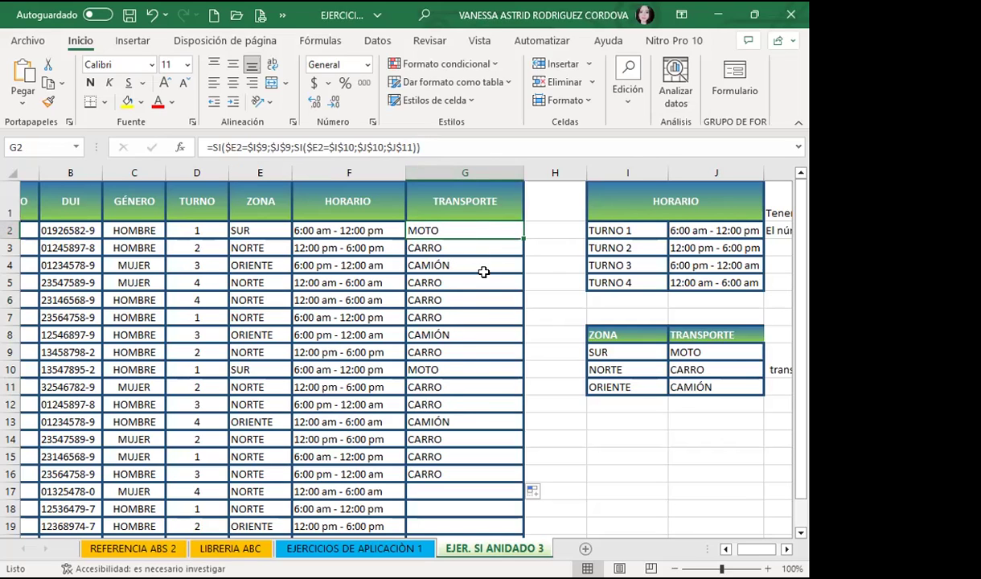
pyautogui.click(475, 267)
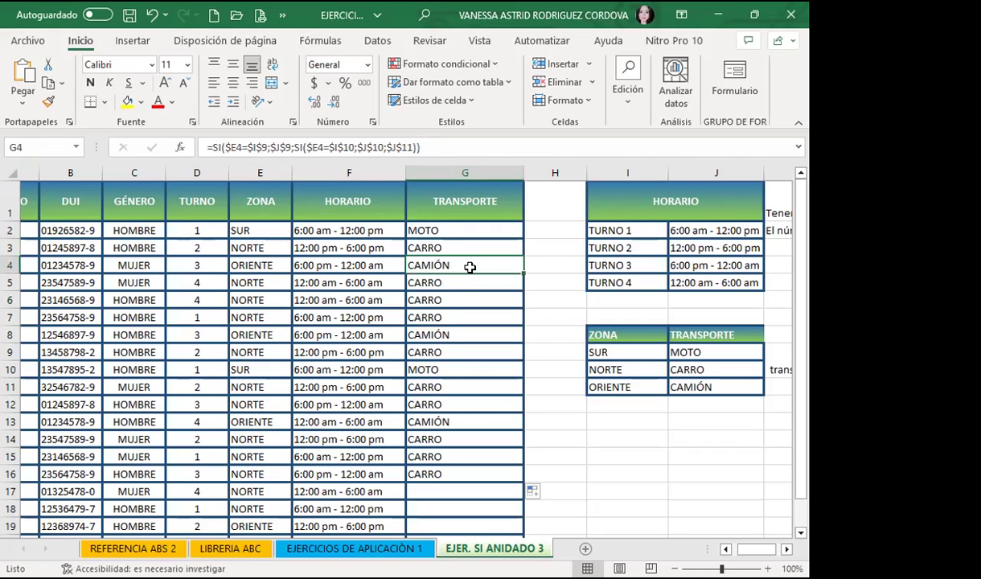
pyautogui.click(475, 347)
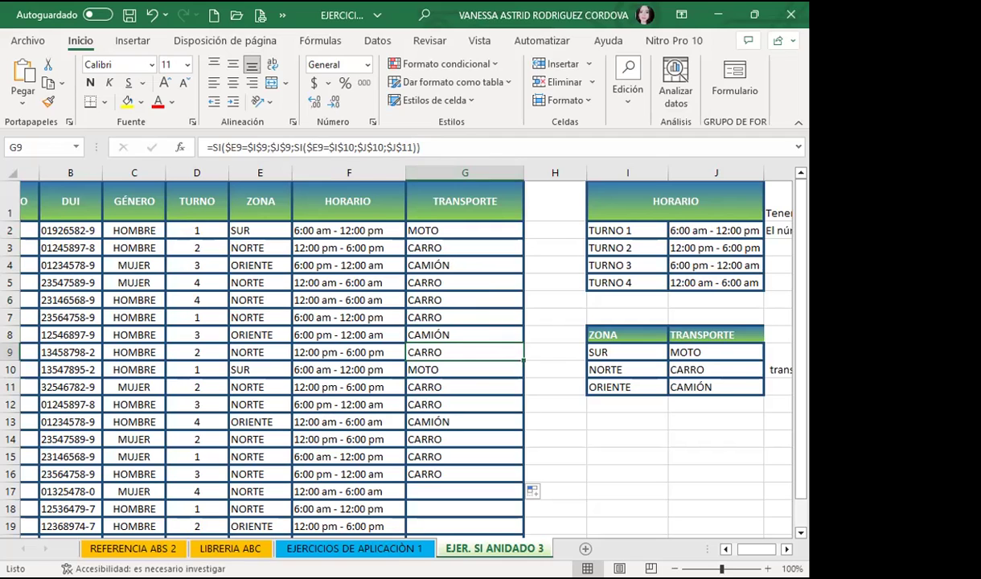
pyautogui.click(464, 282)
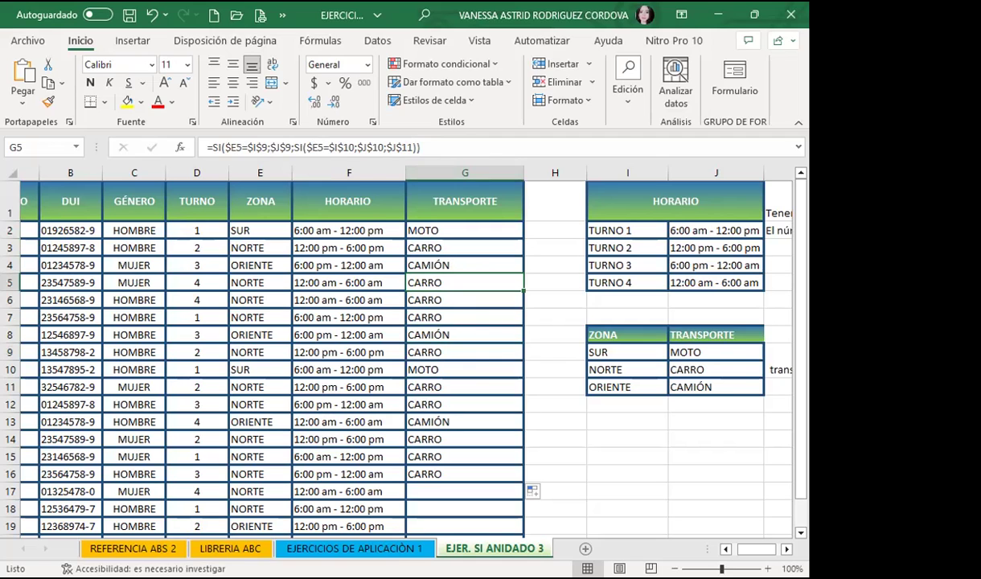